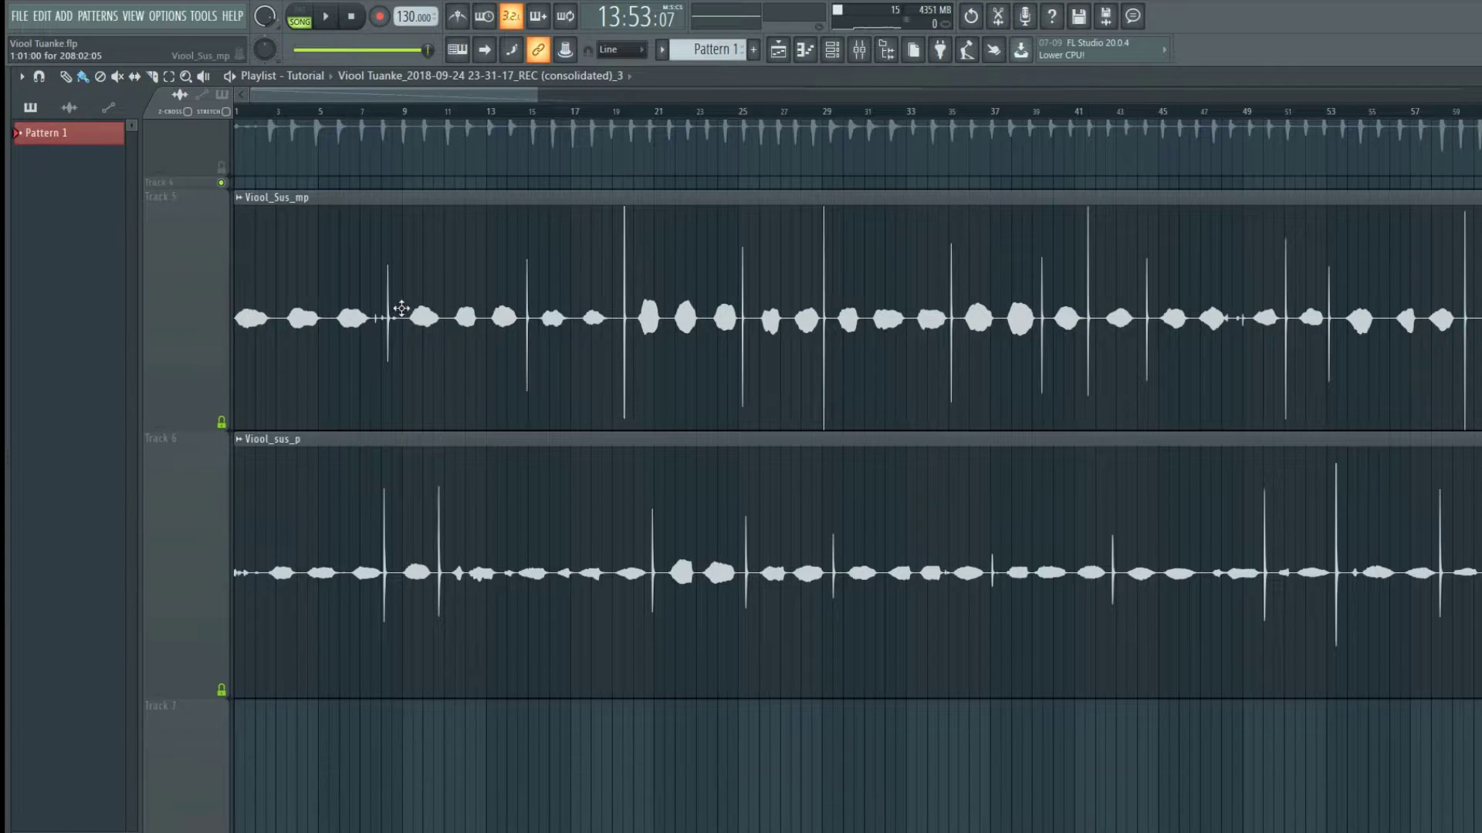
# - Solo the Viool_Stac_p recording and play it back from the start
pyautogui.moveTo(498, 95); pyautogui.dragTo(700, 250)
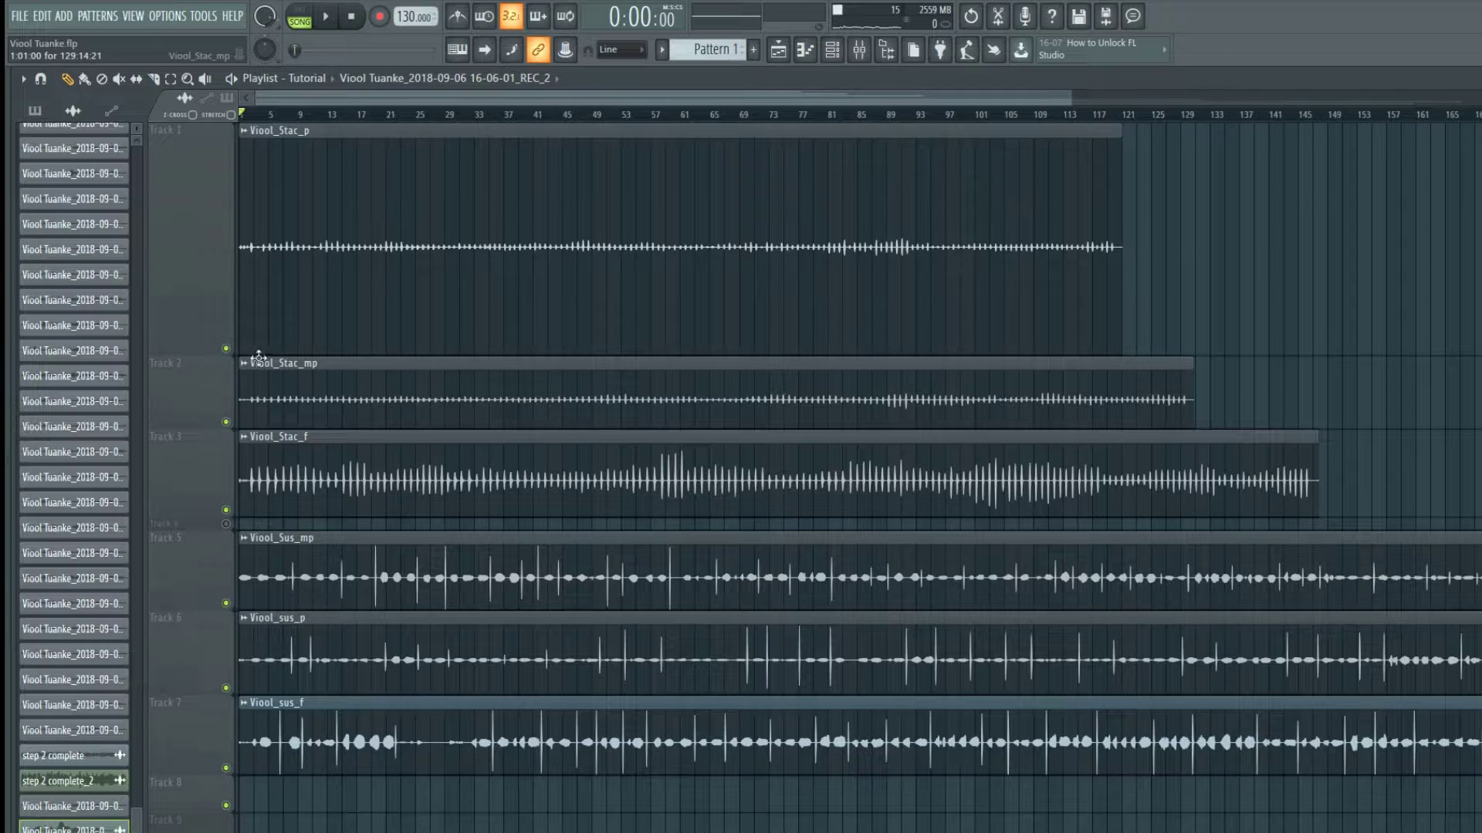
pyautogui.rightClick(225, 350)
pyautogui.press('space')
pyautogui.scroll(5, 232, 278)
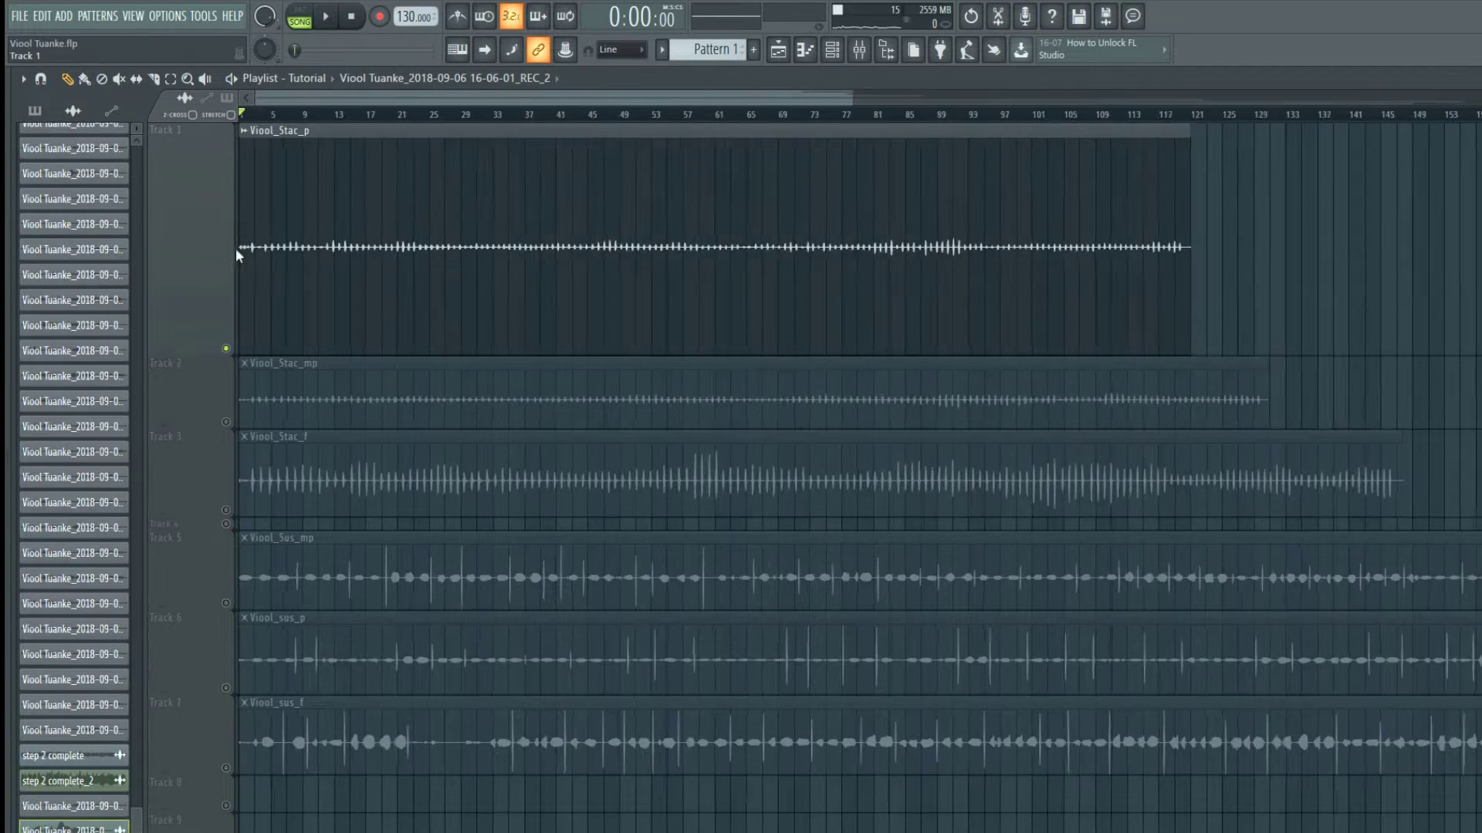
pyautogui.scroll(-3, 471, 197)
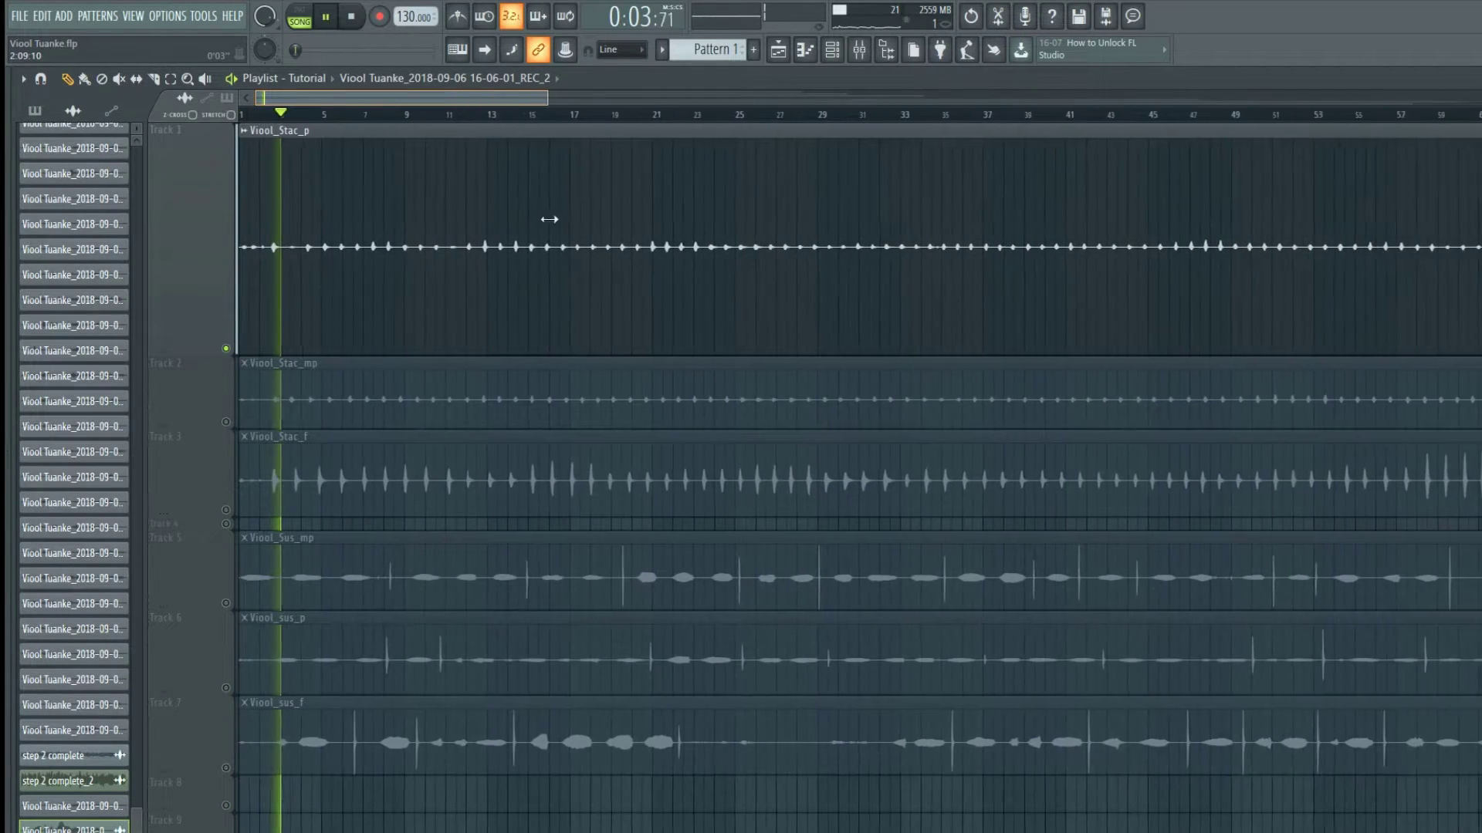
pyautogui.moveTo(624, 226); pyautogui.dragTo(691, 231)
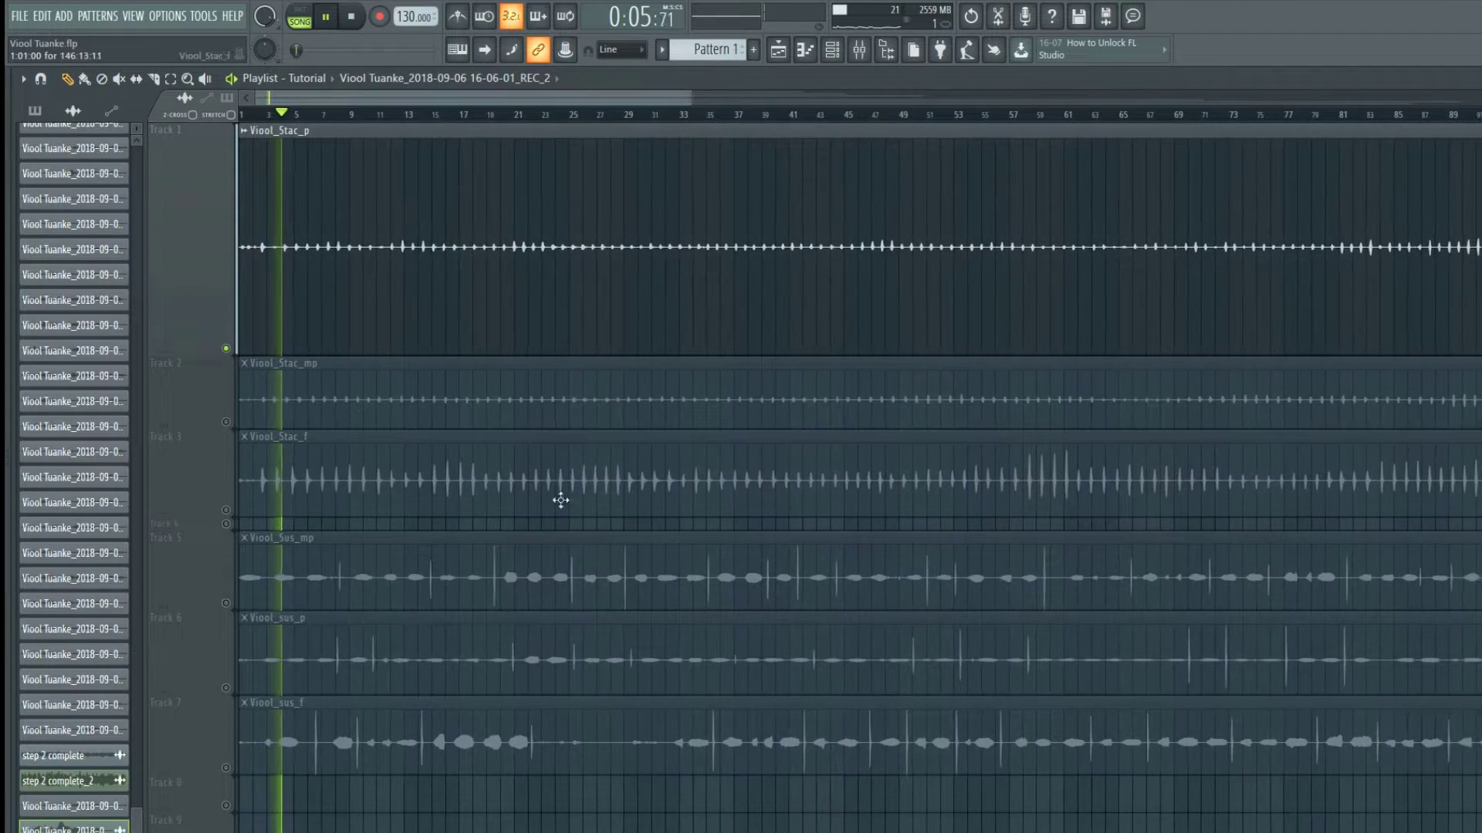
pyautogui.scroll(-4, 571, 447)
# - Audition the remaining violin recordings by soloing Viool_Stac_mp, Viool_Stac_f, Viool_Sus_mp, Viool_sus_p and Viool_sus_f in turn during playback
pyautogui.rightClick(225, 271)
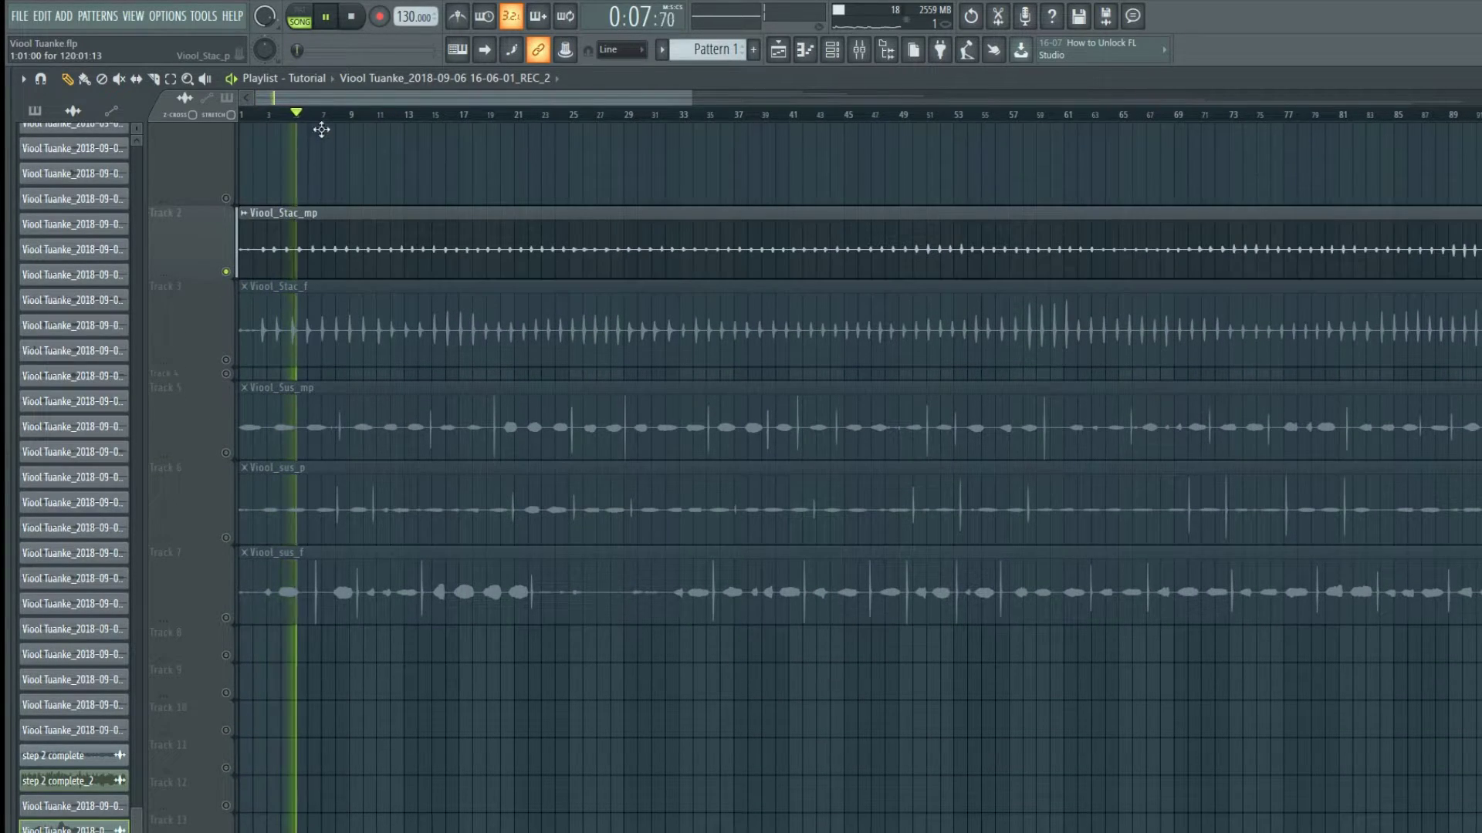
pyautogui.rightClick(226, 362)
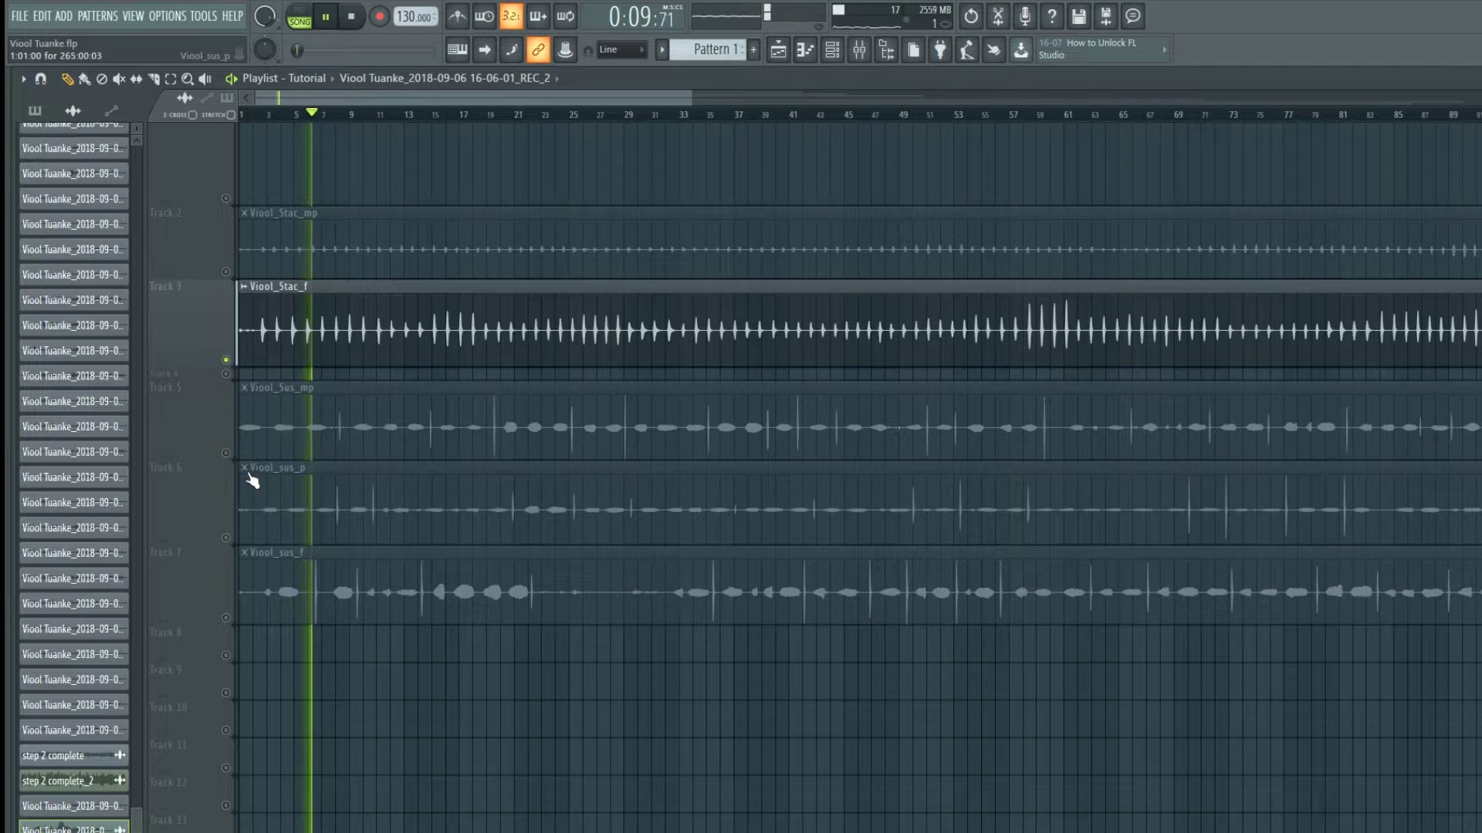
pyautogui.rightClick(227, 454)
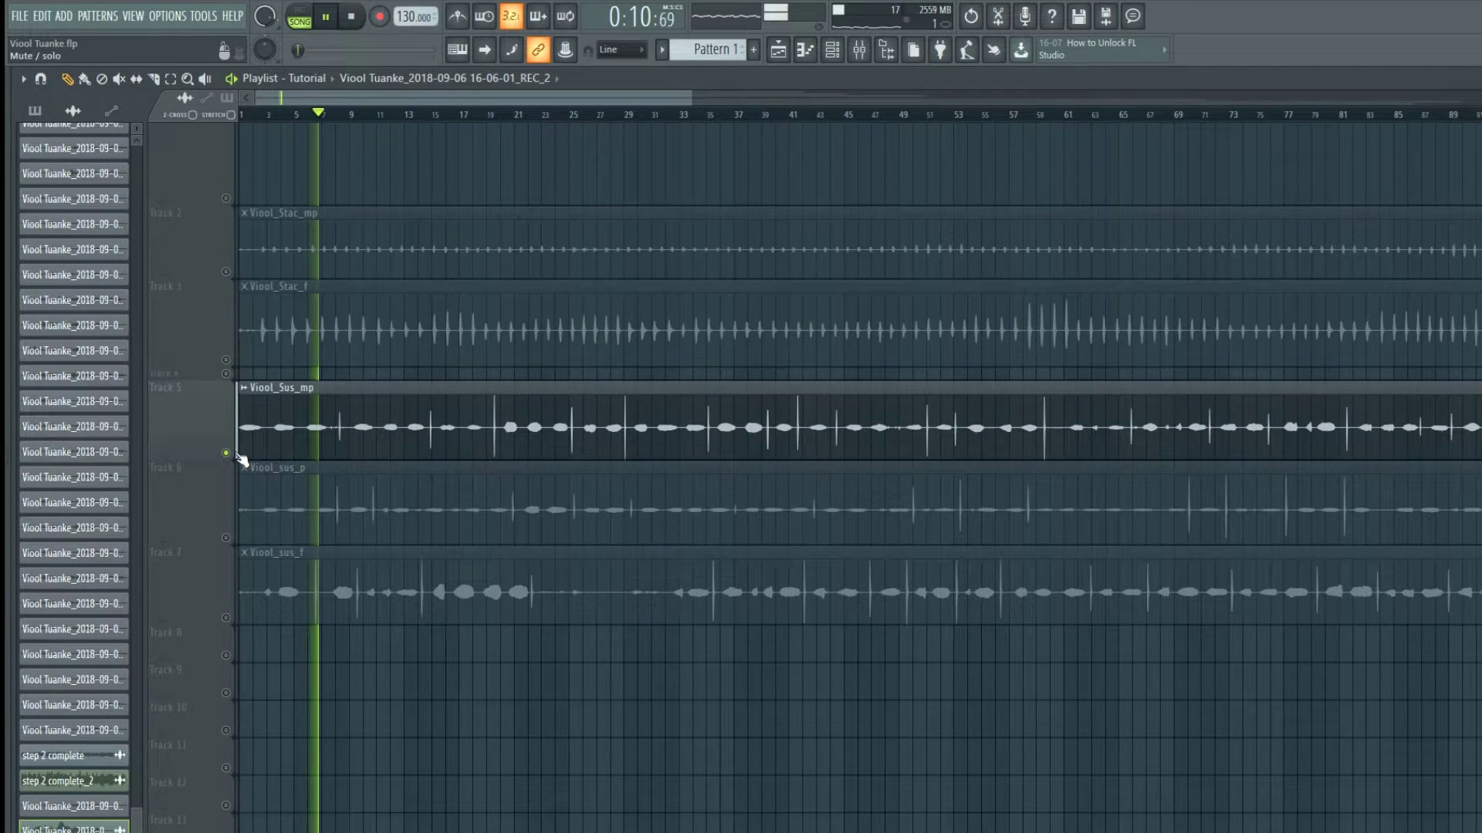
pyautogui.rightClick(227, 538)
pyautogui.rightClick(226, 617)
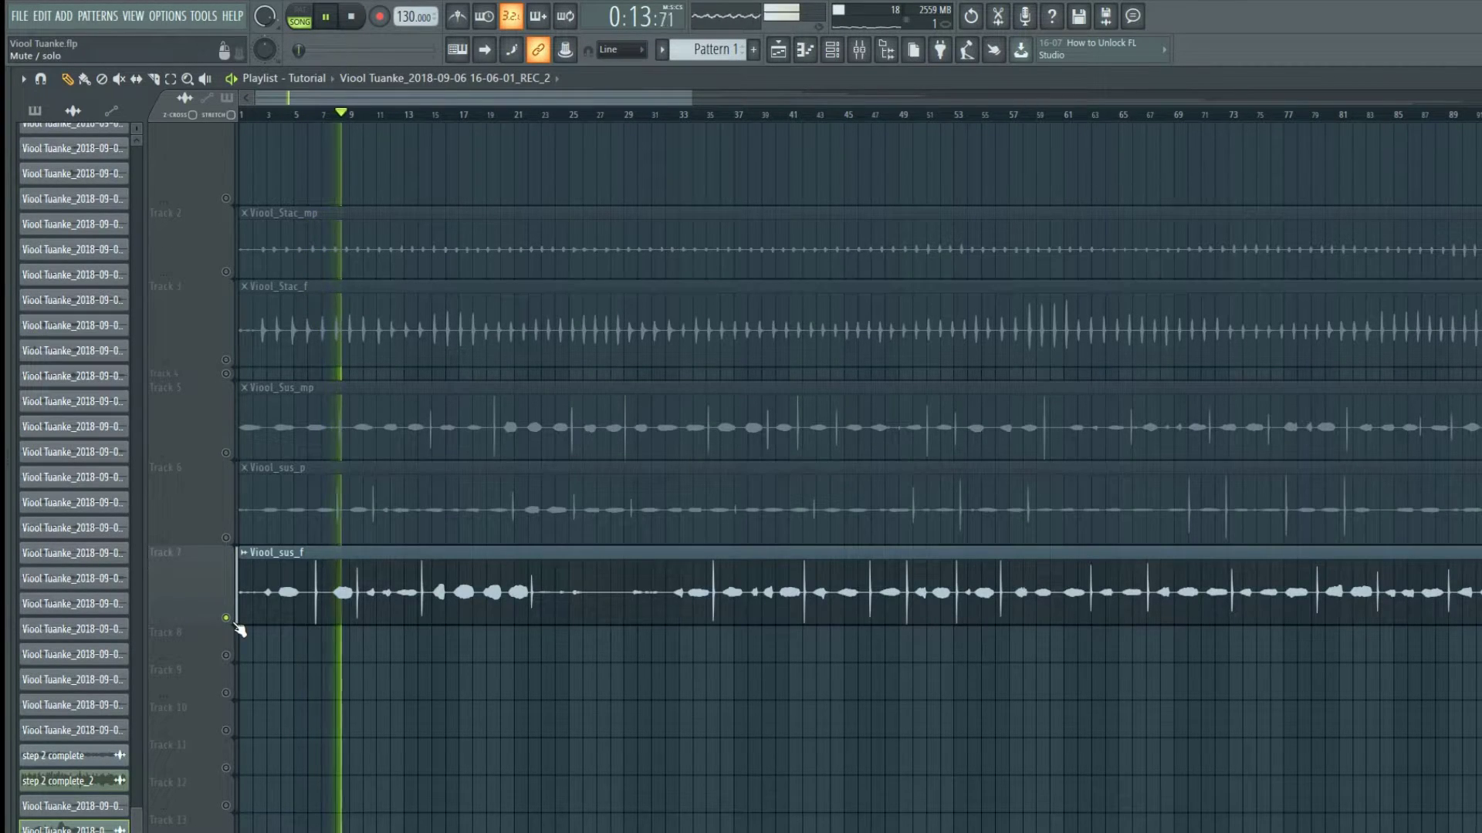
pyautogui.rightClick(225, 617)
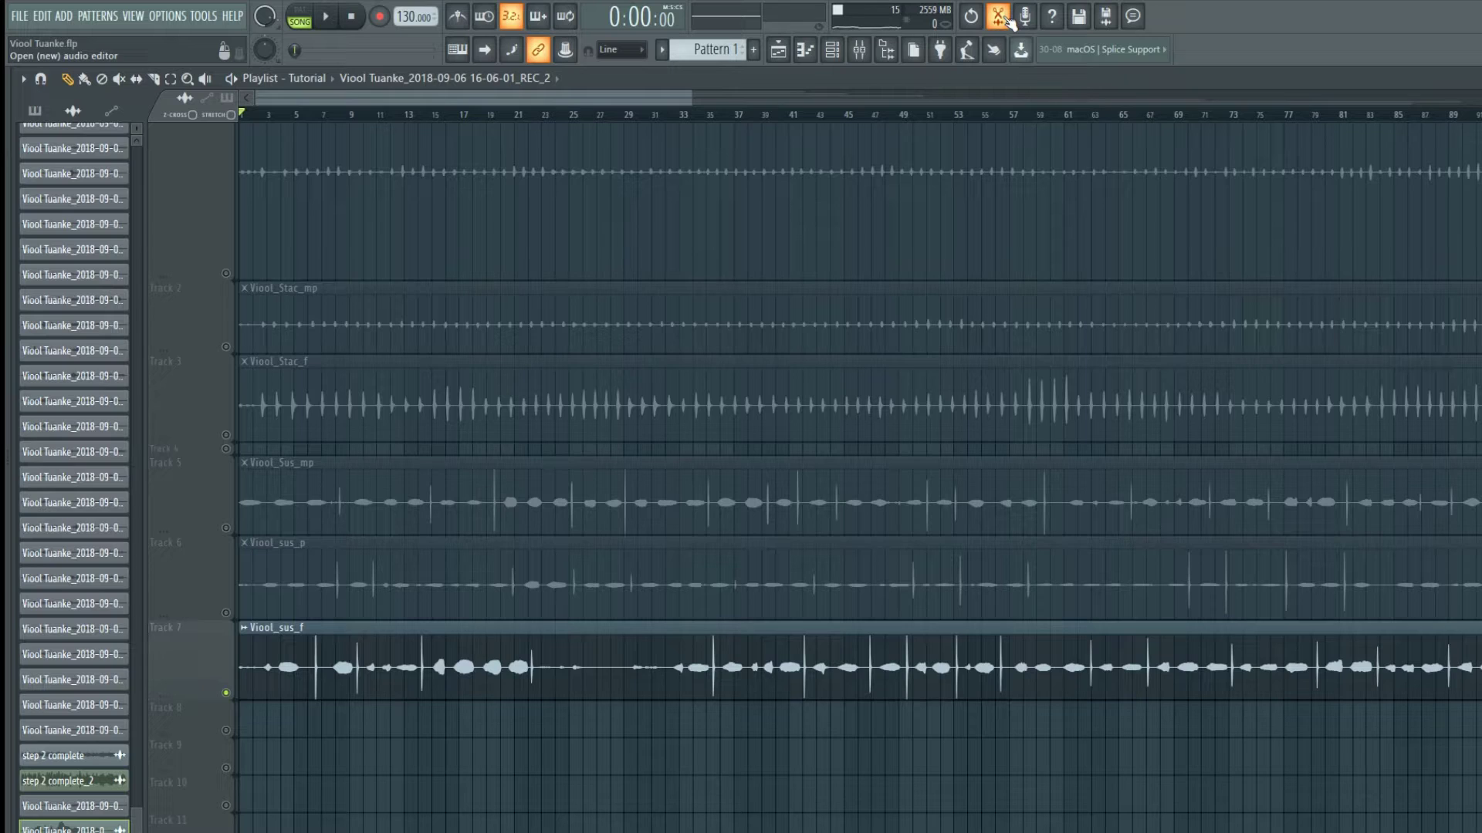
# - Open a new Edison audio editor and load the Viool_sus_f recording into it
pyautogui.click(1004, 17)
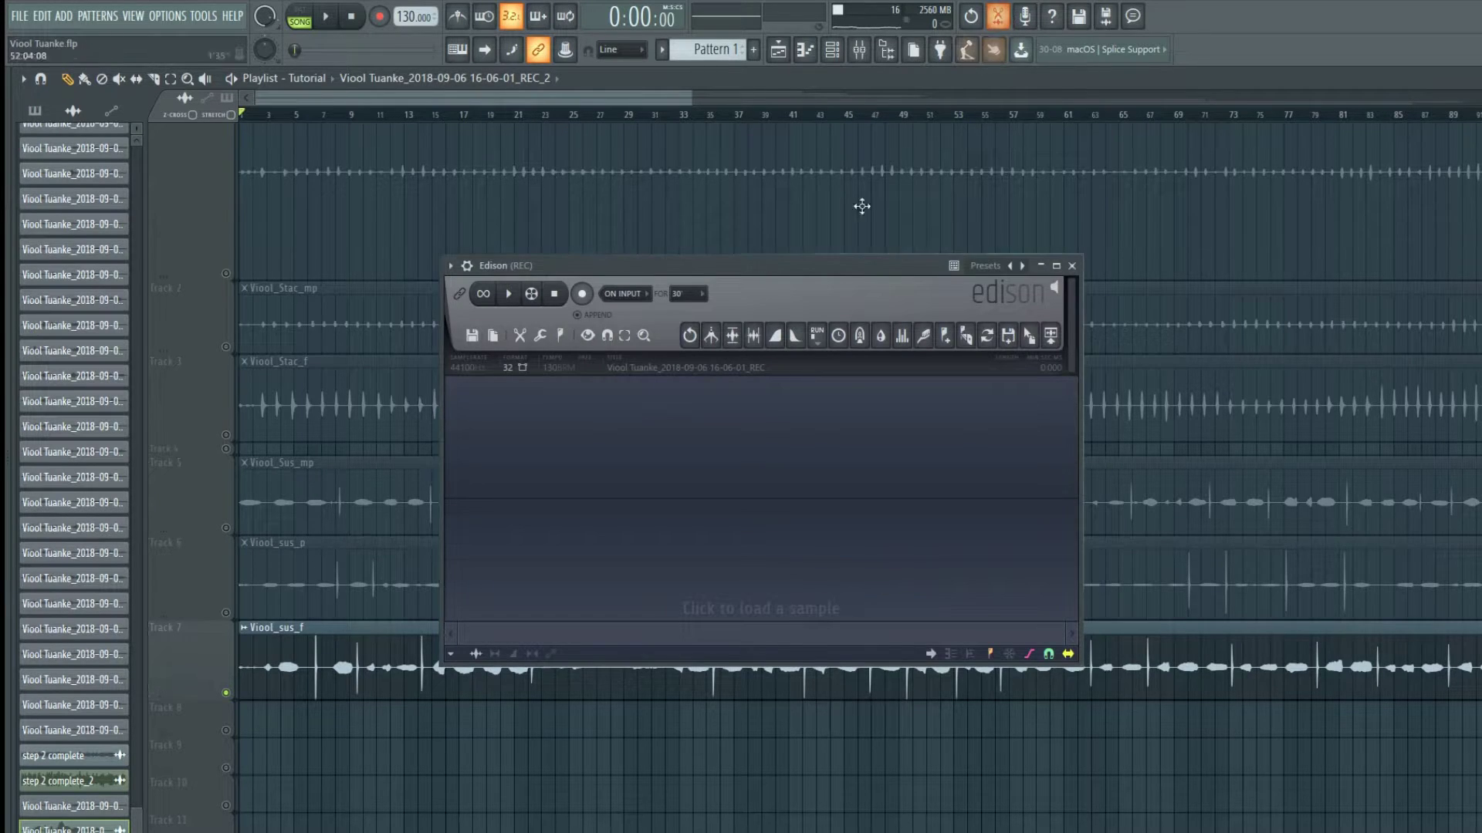
pyautogui.doubleClick(377, 653)
pyautogui.moveTo(188, 467); pyautogui.dragTo(550, 499)
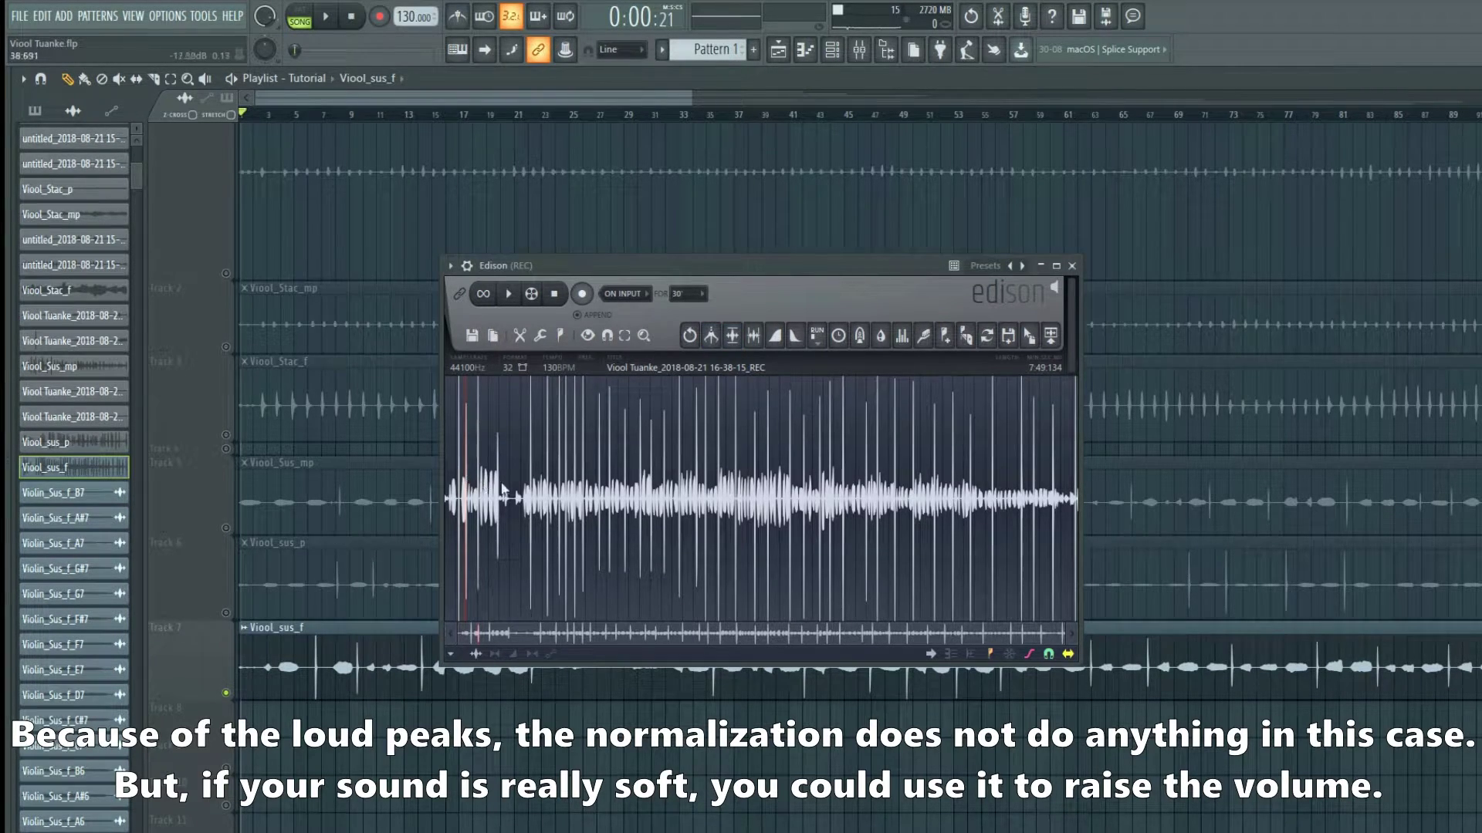
# - Select the noise-only gap from 48.598 to 52.385 in the Edison waveform and listen to it
pyautogui.scroll(5, 517, 486)
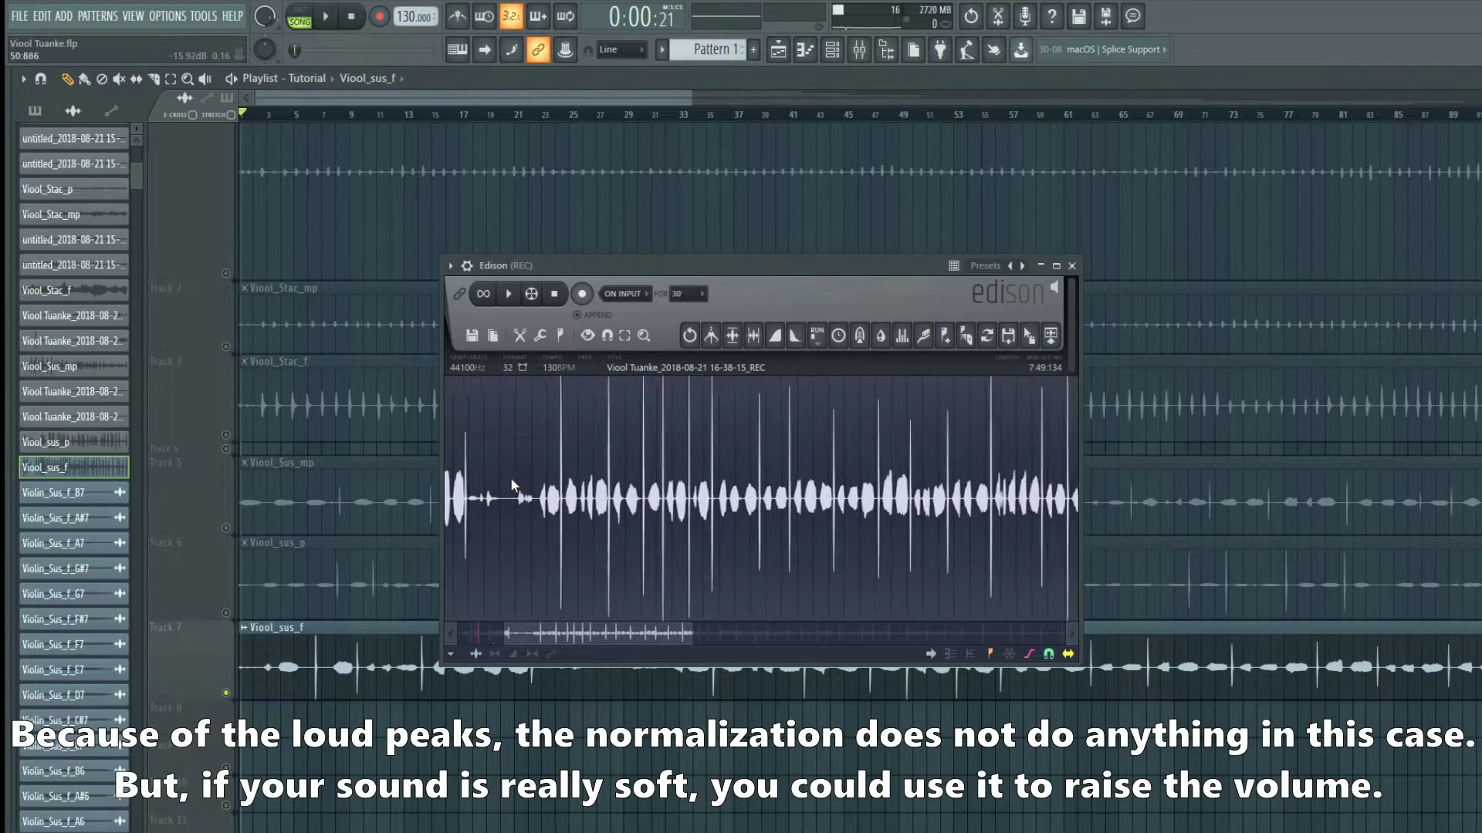
pyautogui.scroll(3, 506, 478)
pyautogui.moveTo(489, 483); pyautogui.dragTo(548, 502)
pyautogui.click(508, 294)
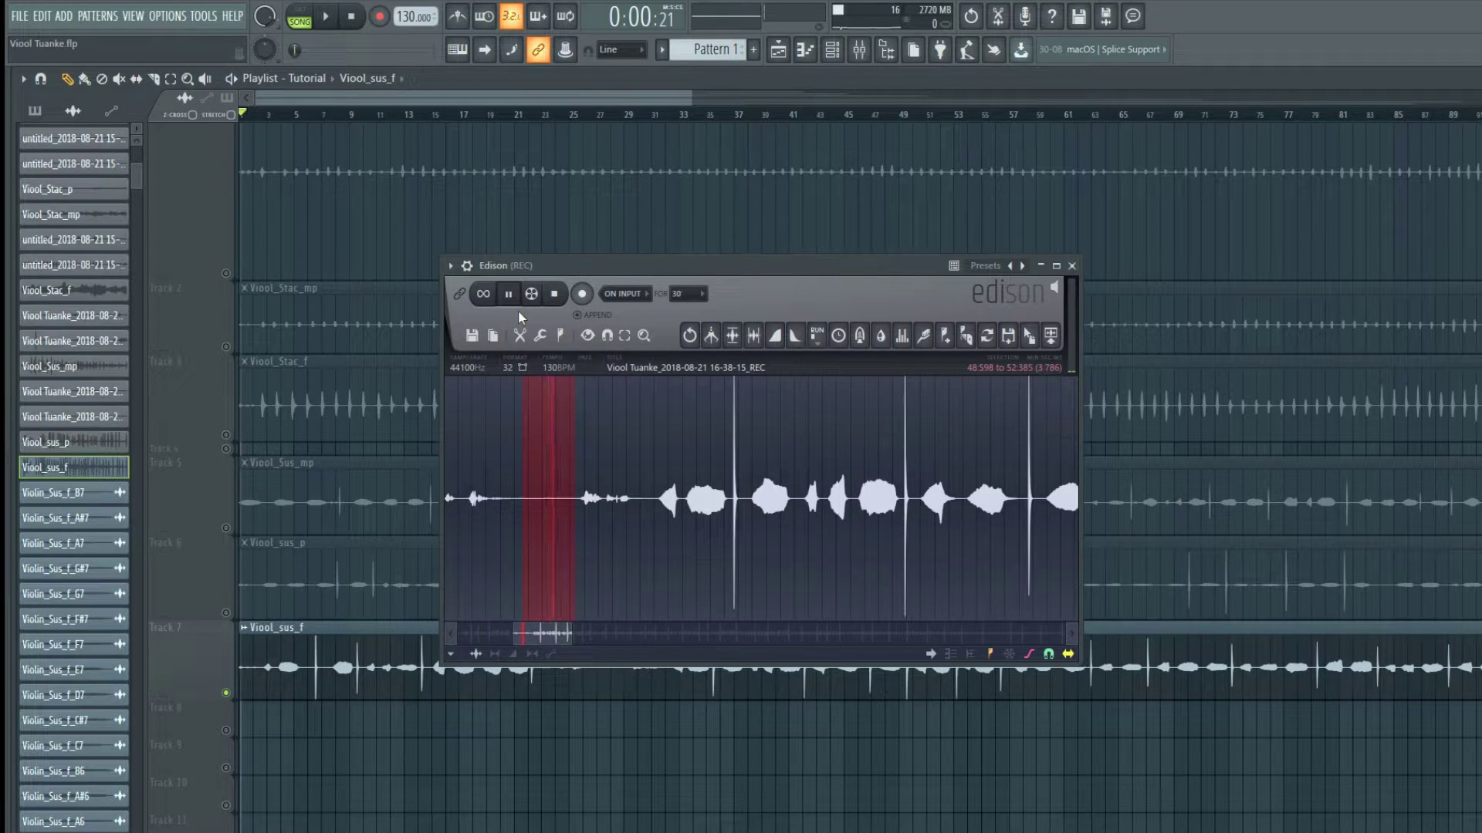
pyautogui.click(510, 297)
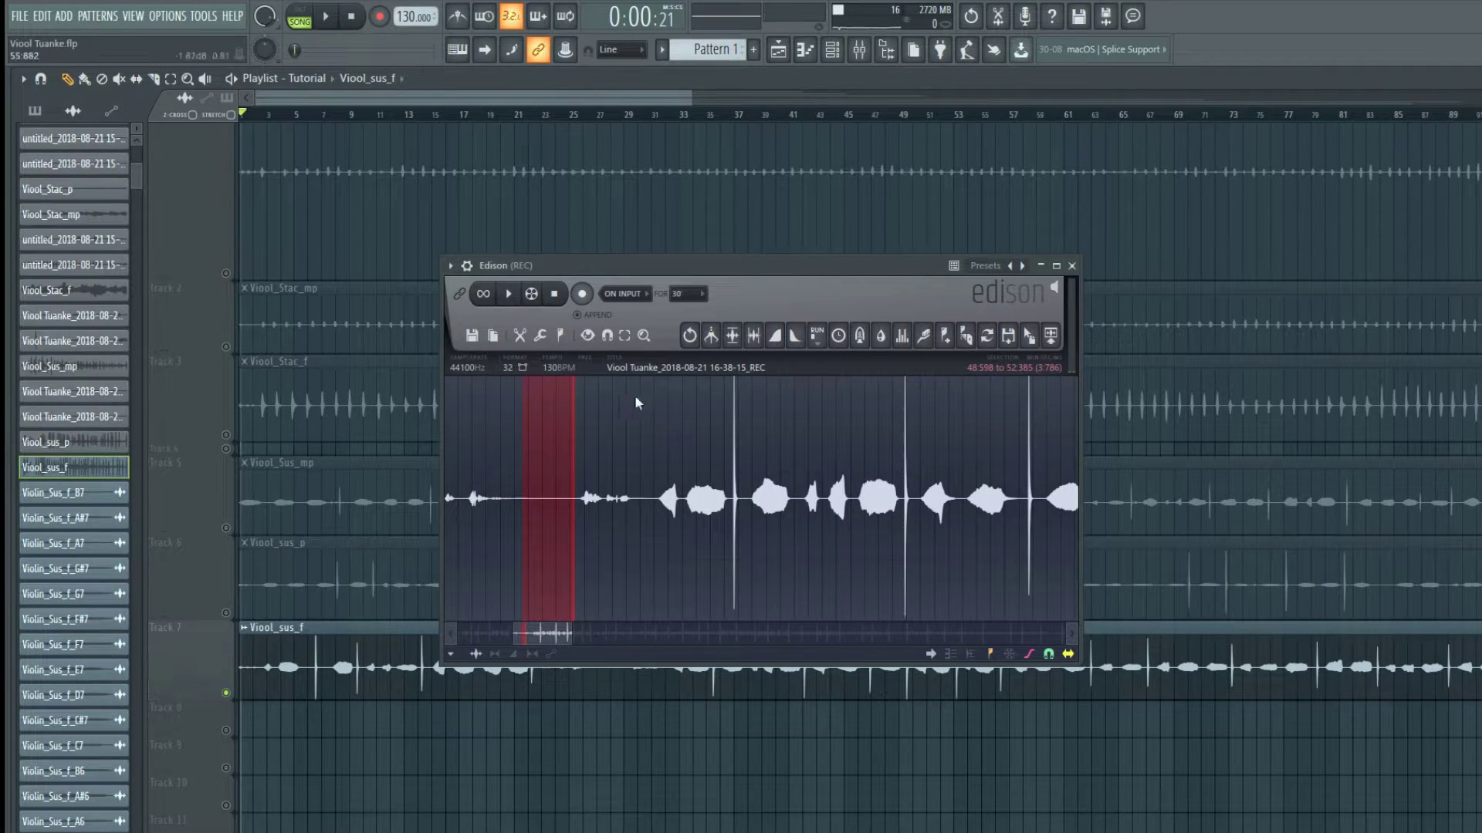
# - Acquire a noise profile from the selected gap and apply the denoiser to the entire recording
pyautogui.click(926, 338)
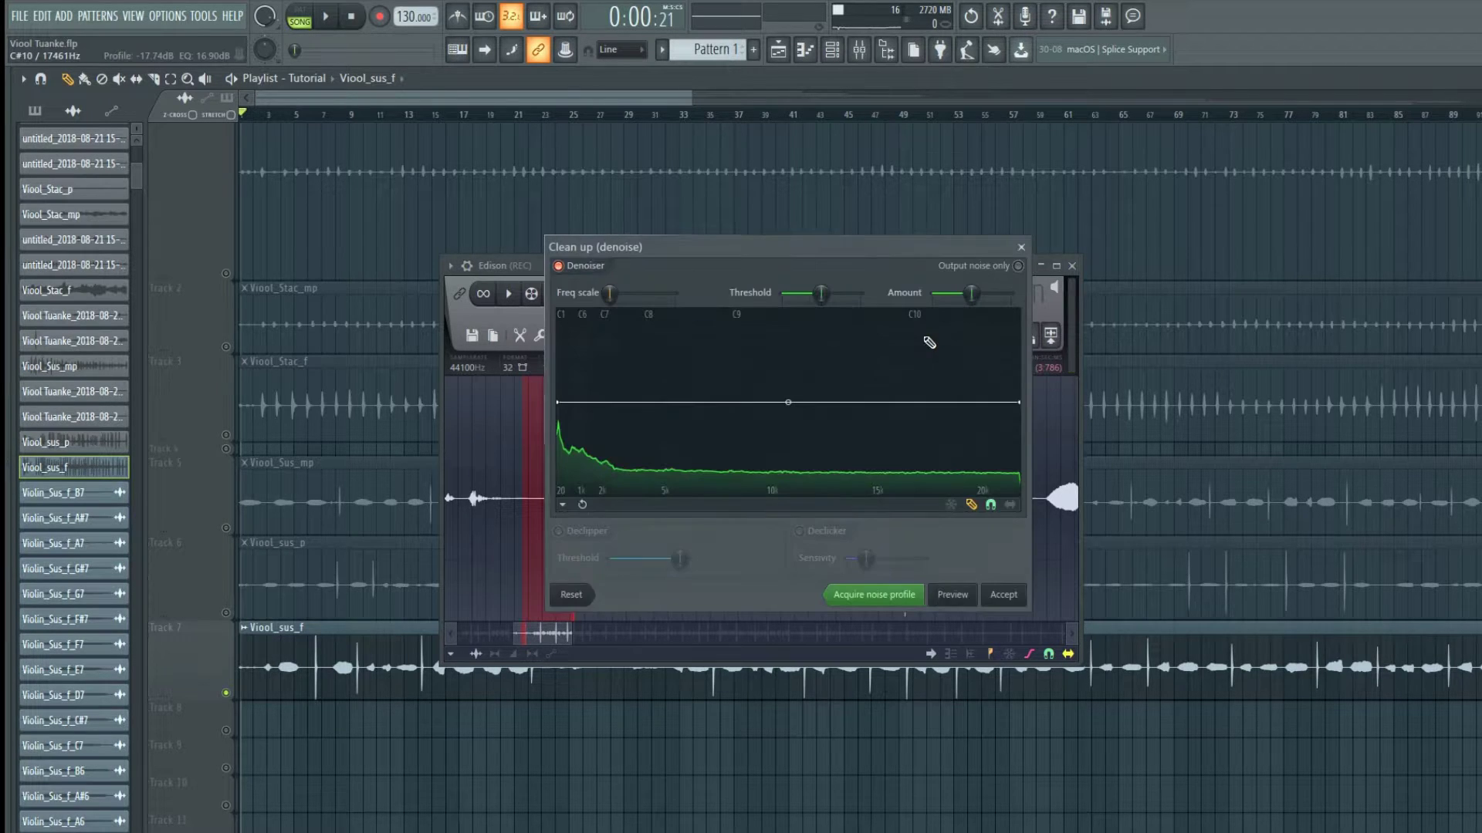
pyautogui.click(873, 595)
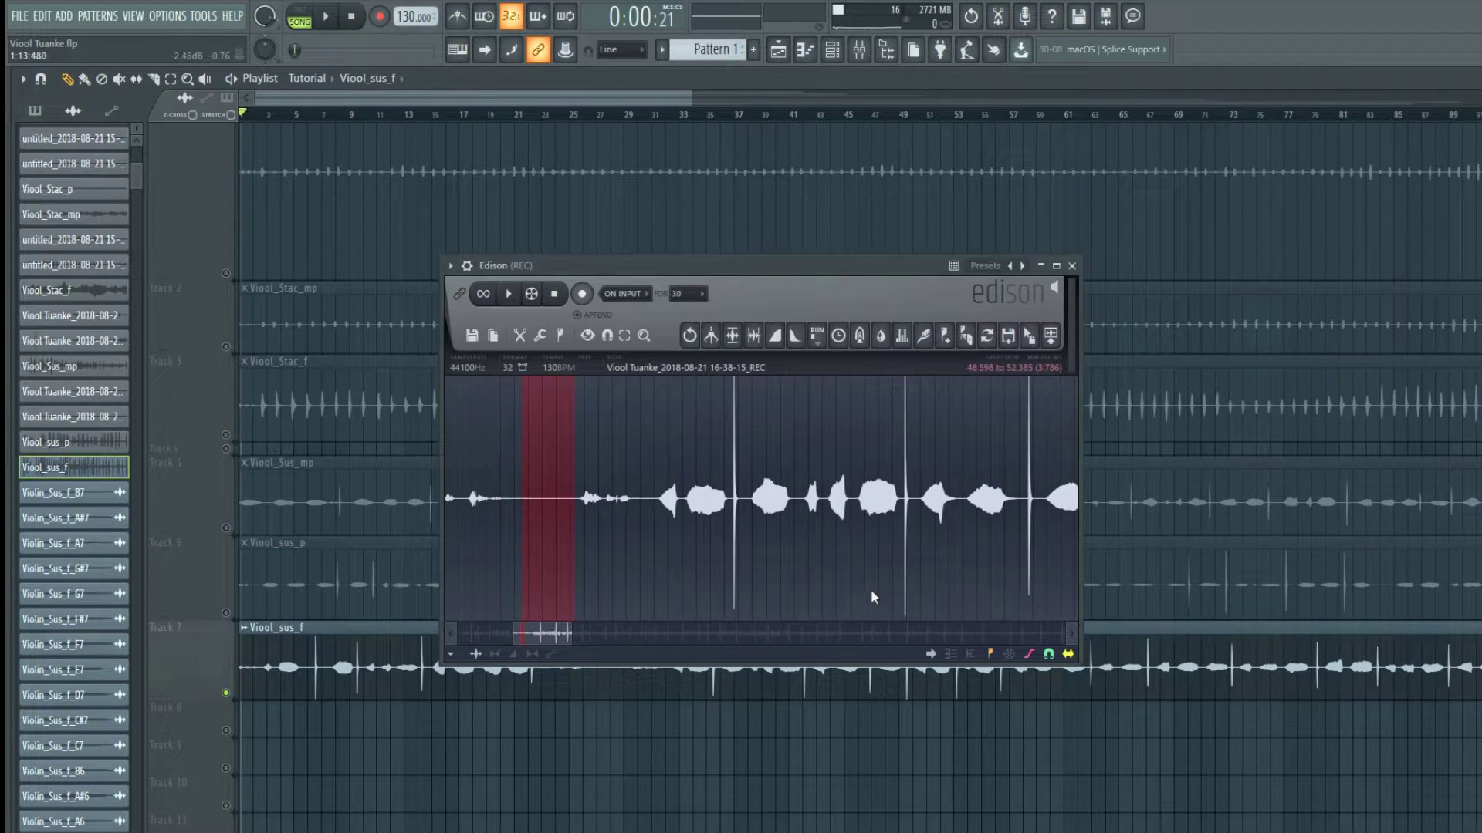
pyautogui.doubleClick(793, 545)
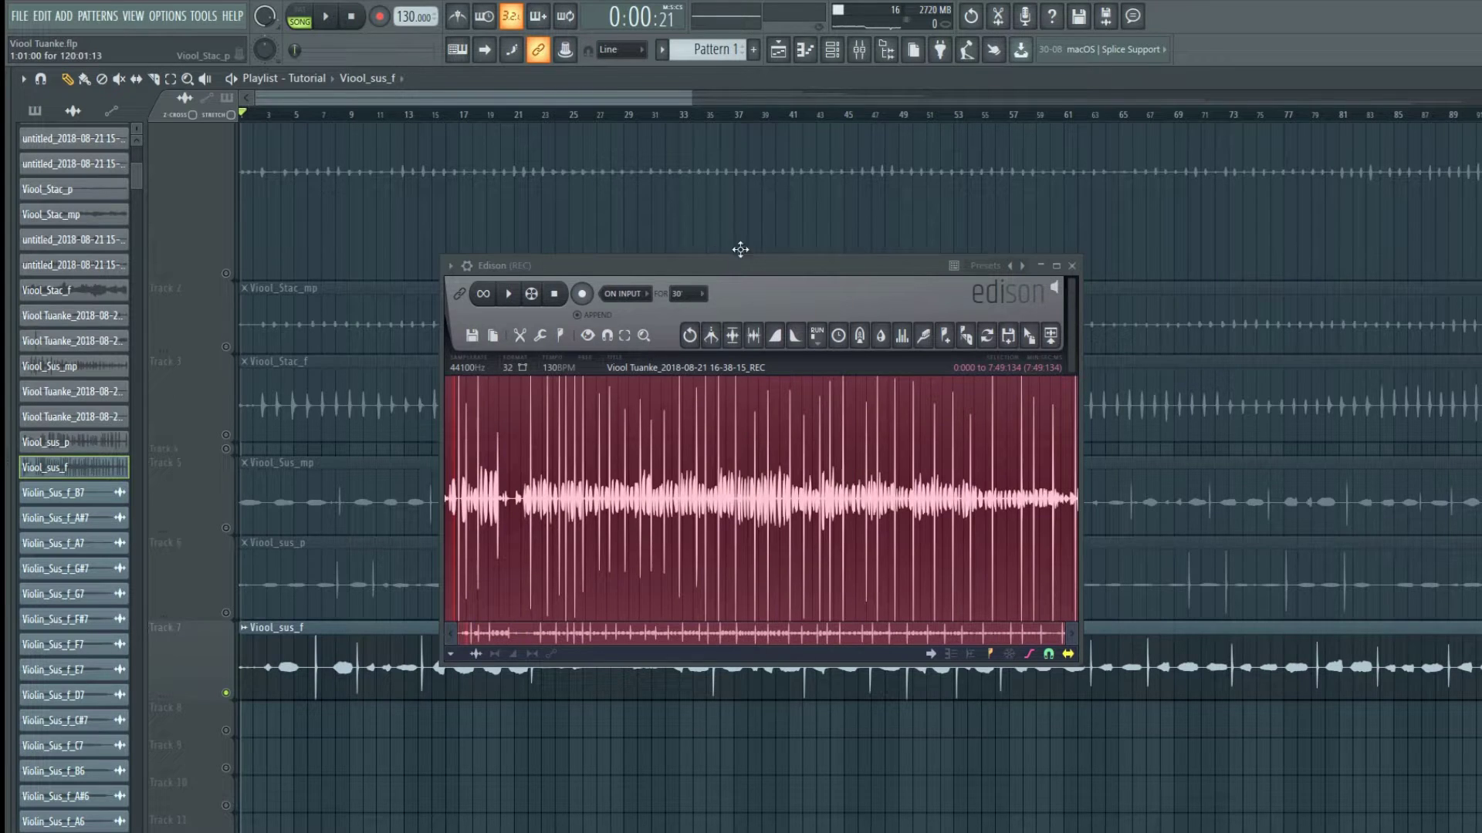
pyautogui.click(932, 337)
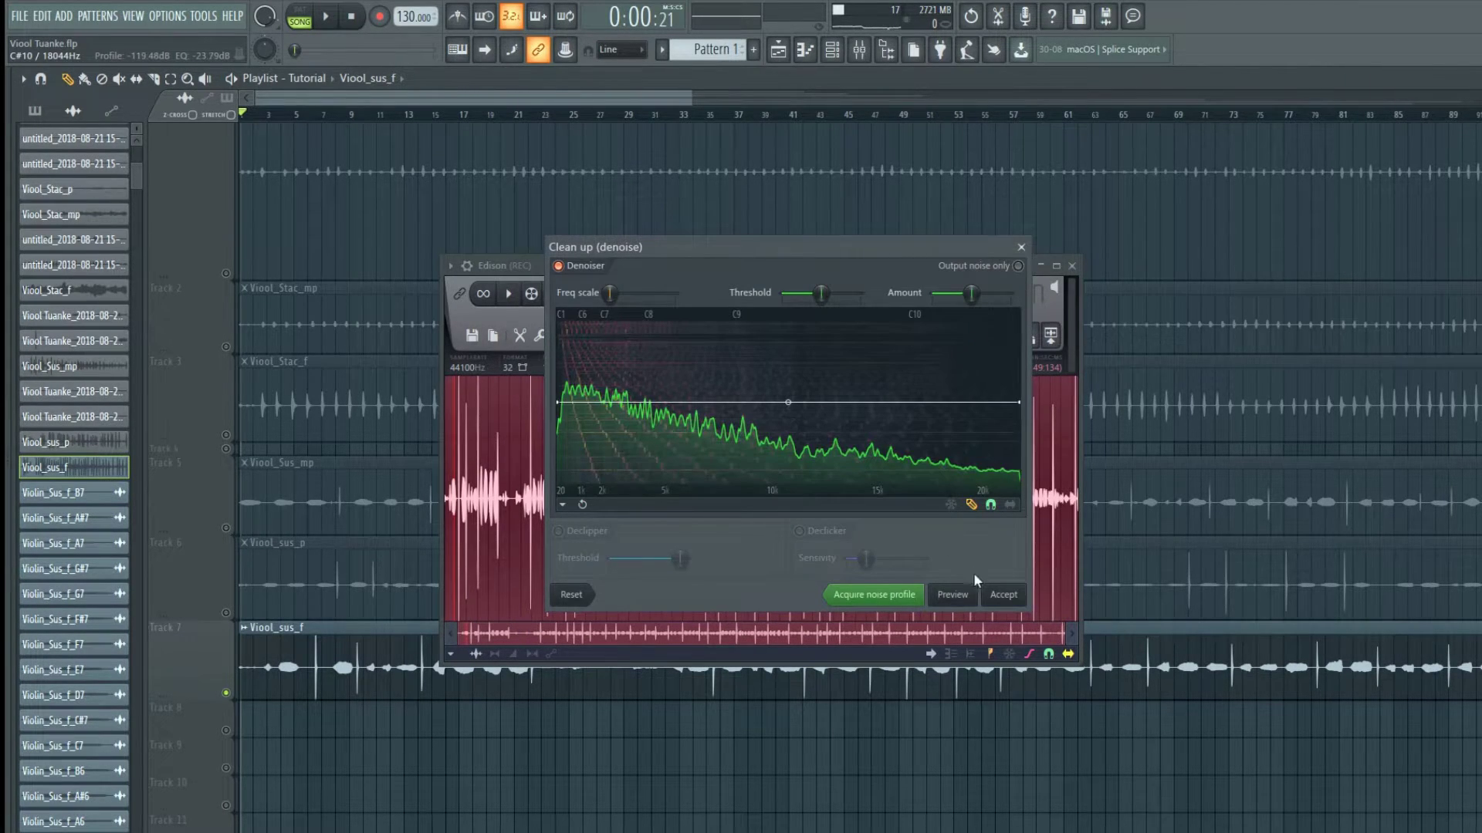
pyautogui.click(1006, 595)
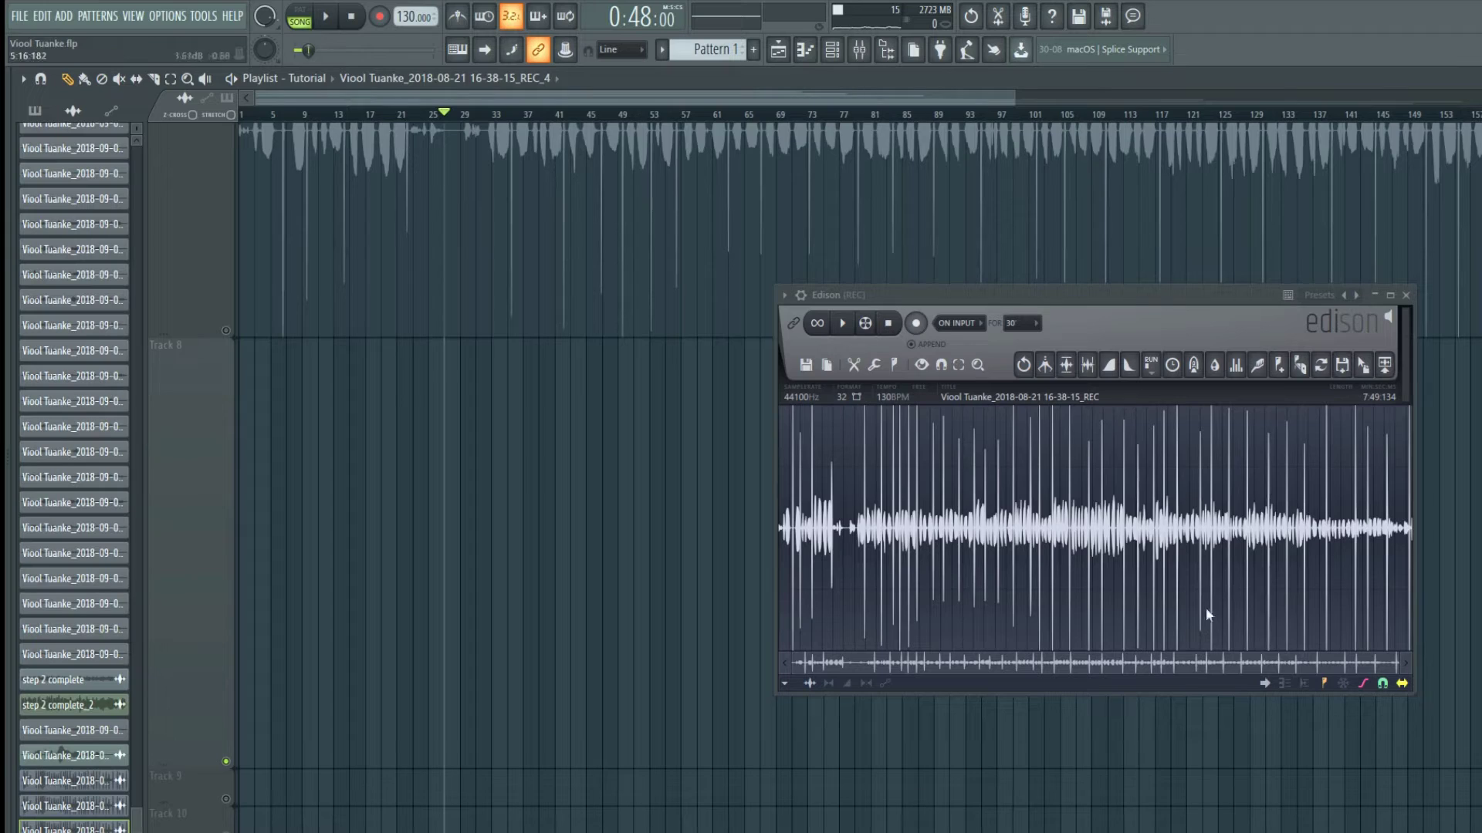
# - Place the denoised recording at the start of Track 8 in the playlist and close Edison
pyautogui.moveTo(1364, 364); pyautogui.dragTo(241, 455)
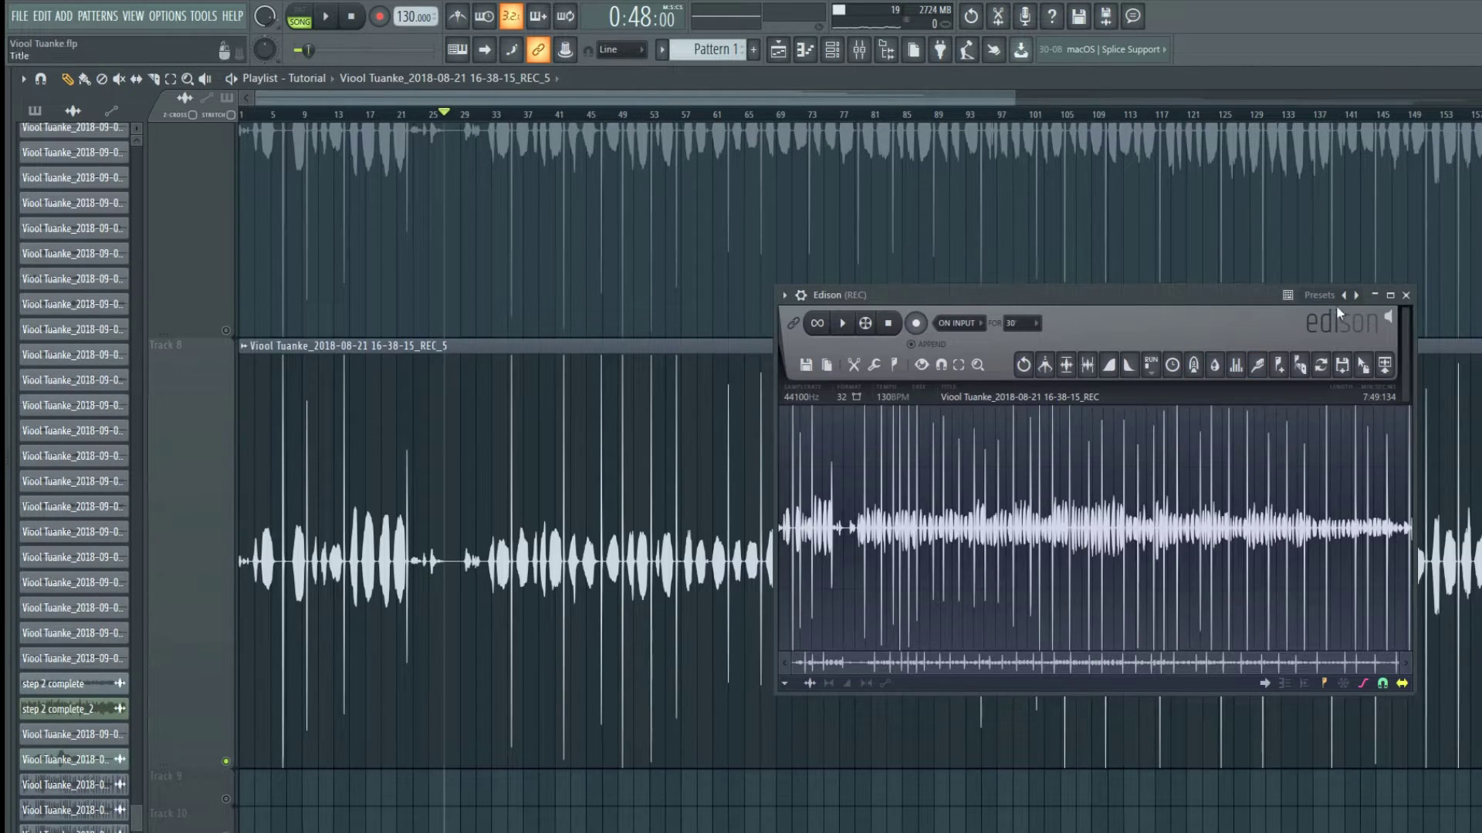
pyautogui.click(1406, 297)
# - Compare the background noise around bar 27 by playing the denoised Track 8 and the soloed original above it
pyautogui.scroll(6, 444, 471)
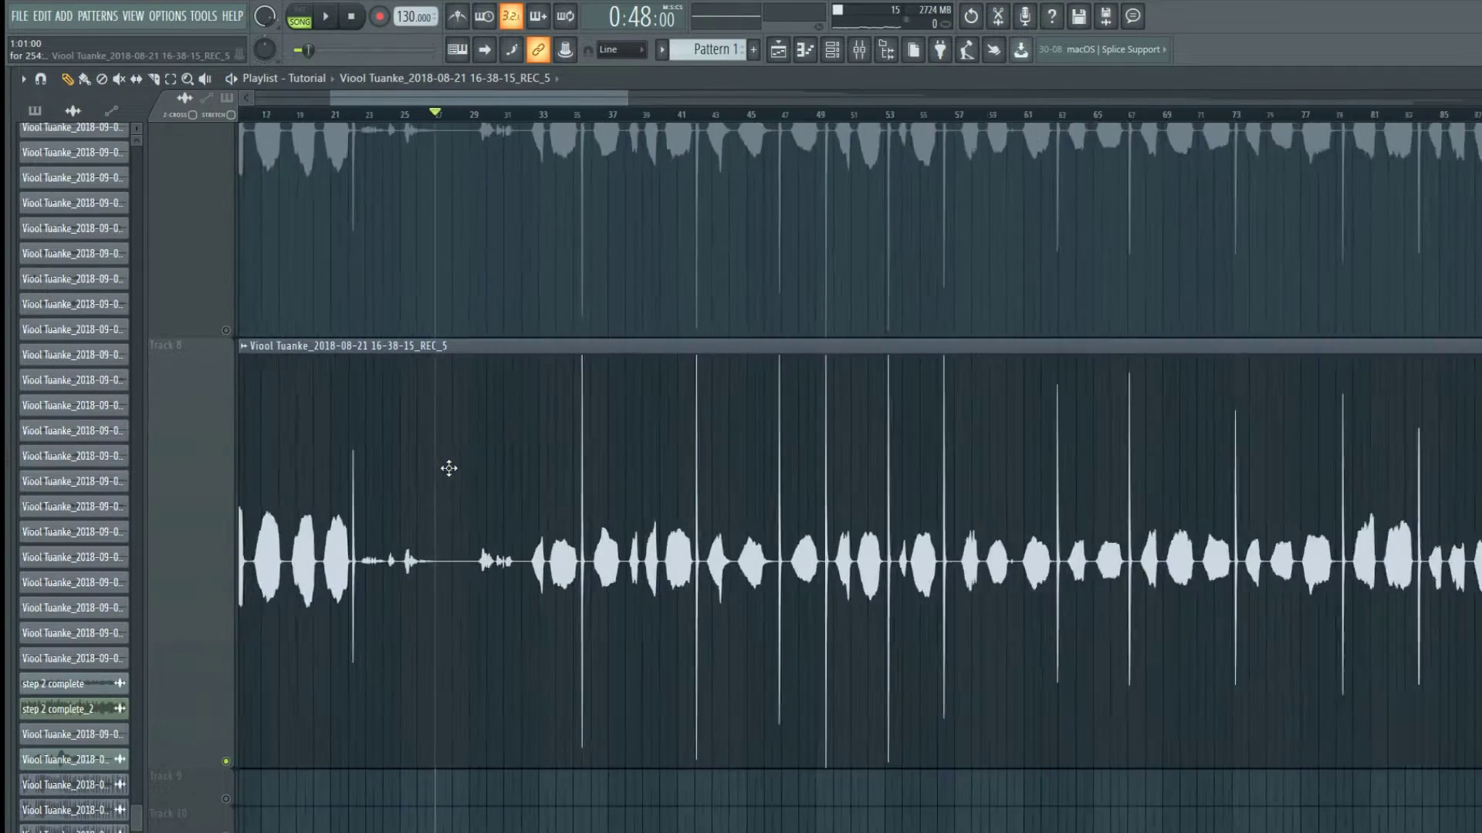
pyautogui.scroll(2, 437, 479)
pyautogui.press('space')
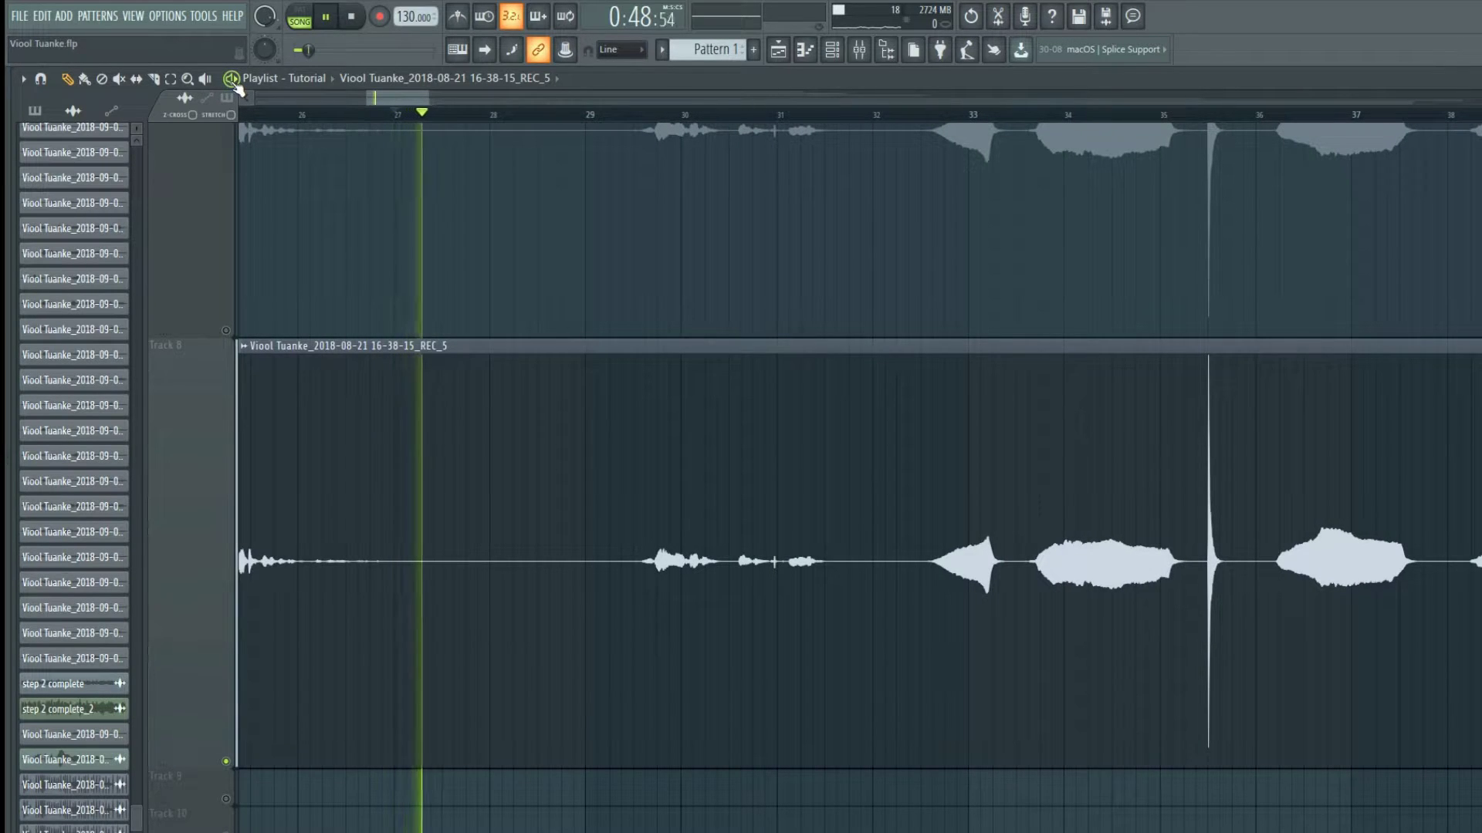
pyautogui.click(233, 82)
pyautogui.scroll(4, 258, 387)
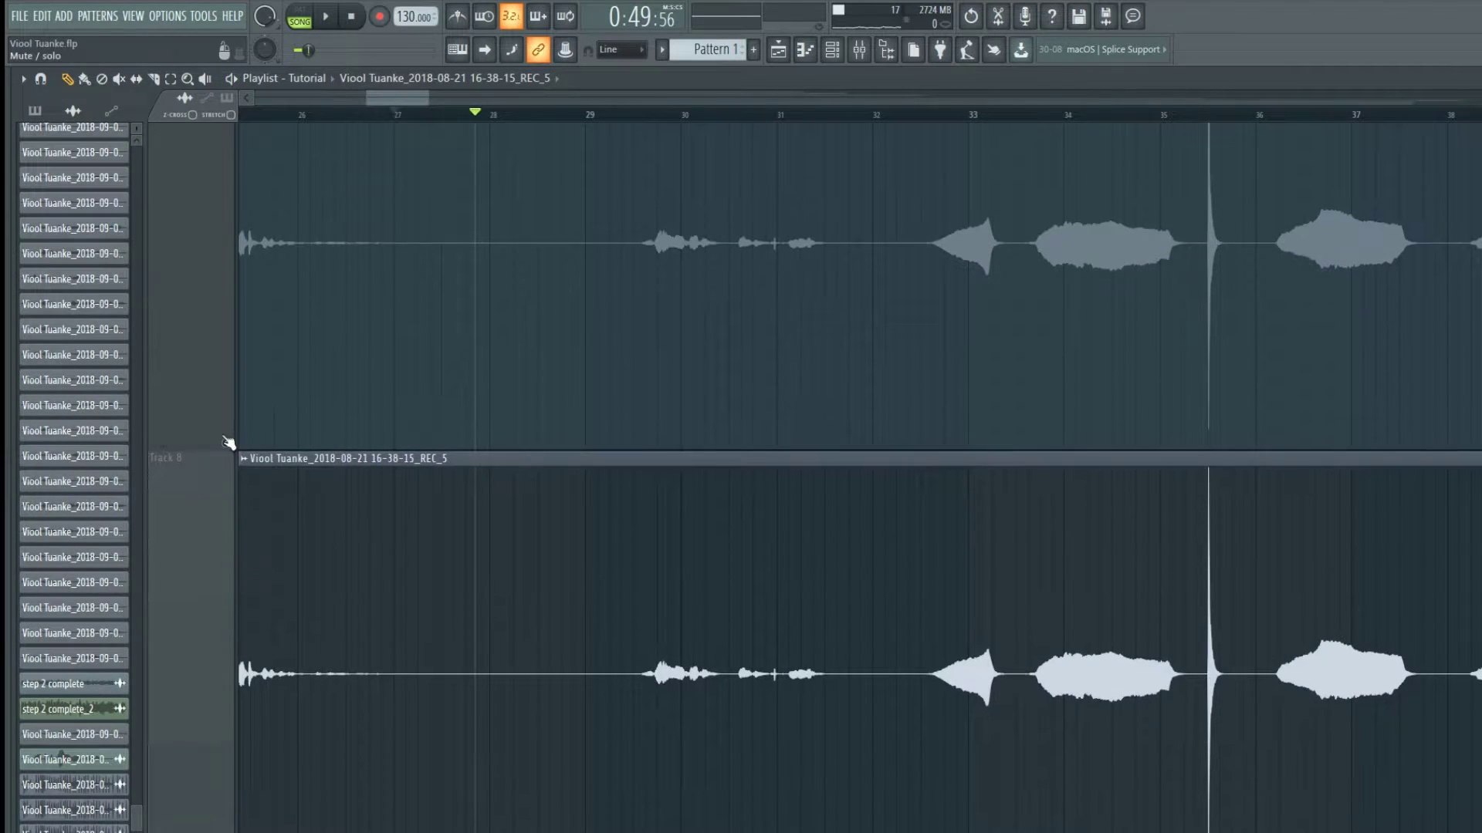
pyautogui.rightClick(227, 442)
pyautogui.press('space')
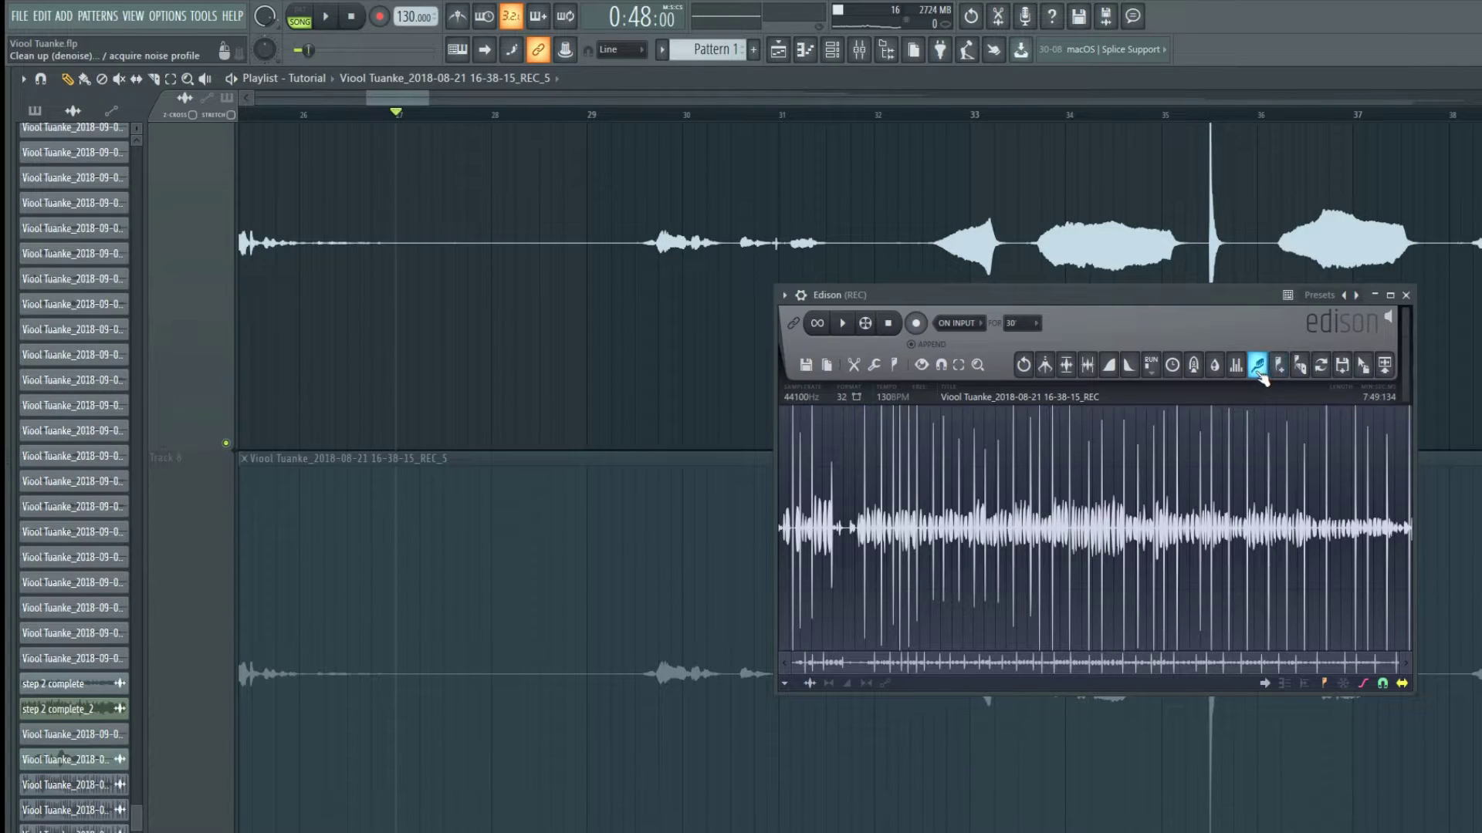
# - Reopen the denoise cleanup in Edison and go over its Threshold, Amount and Freq scale controls
pyautogui.click(1260, 373)
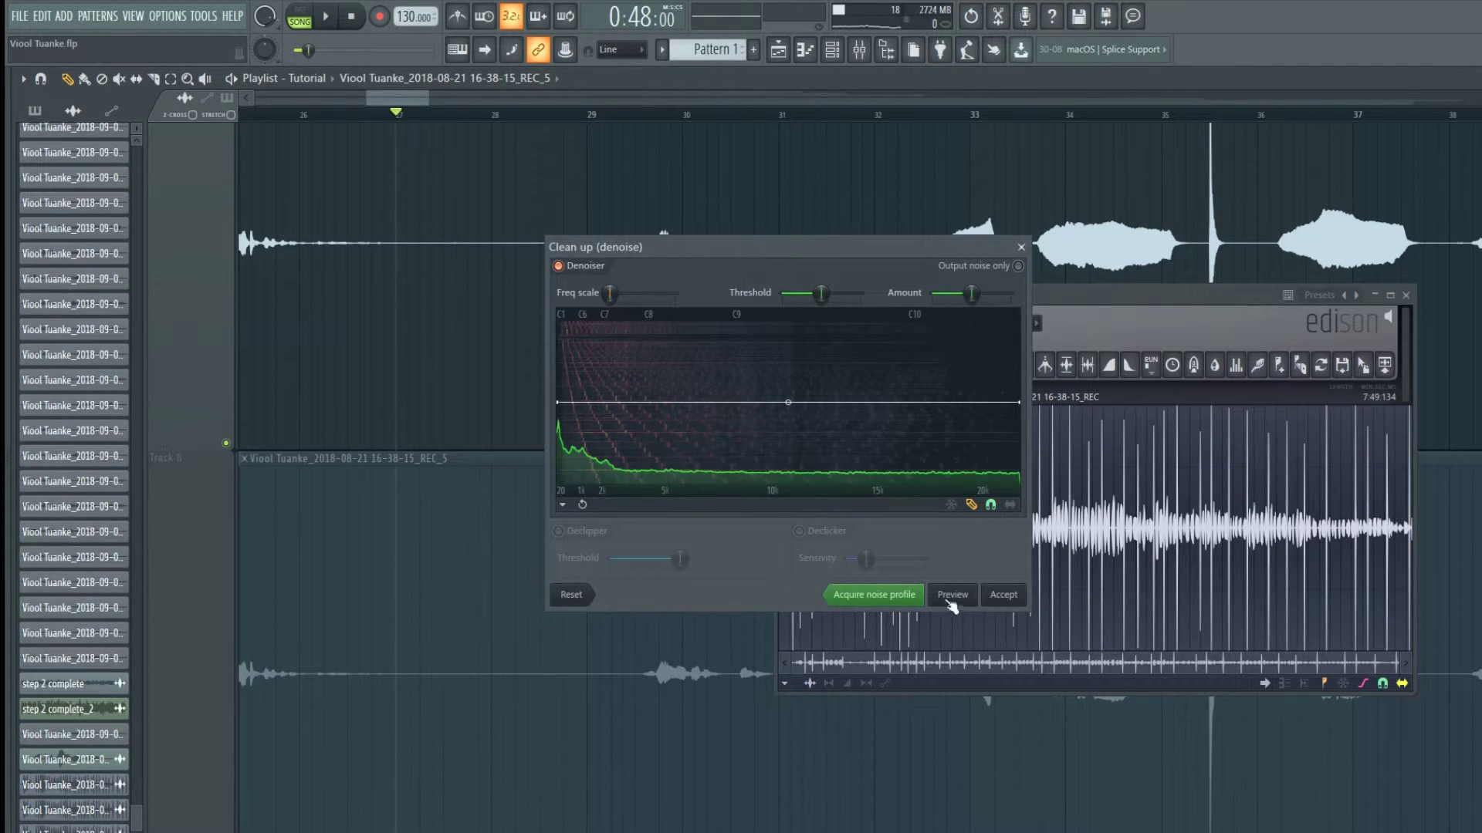
pyautogui.moveTo(824, 298)
pyautogui.mouseDown()
pyautogui.moveTo(855, 298)
pyautogui.moveTo(824, 298)
pyautogui.mouseUp()
pyautogui.moveTo(974, 295)
pyautogui.mouseDown()
pyautogui.moveTo(1006, 294)
pyautogui.moveTo(974, 294)
pyautogui.mouseUp()
pyautogui.moveTo(610, 293)
pyautogui.mouseDown()
pyautogui.moveTo(635, 293)
pyautogui.moveTo(619, 293)
pyautogui.mouseUp()
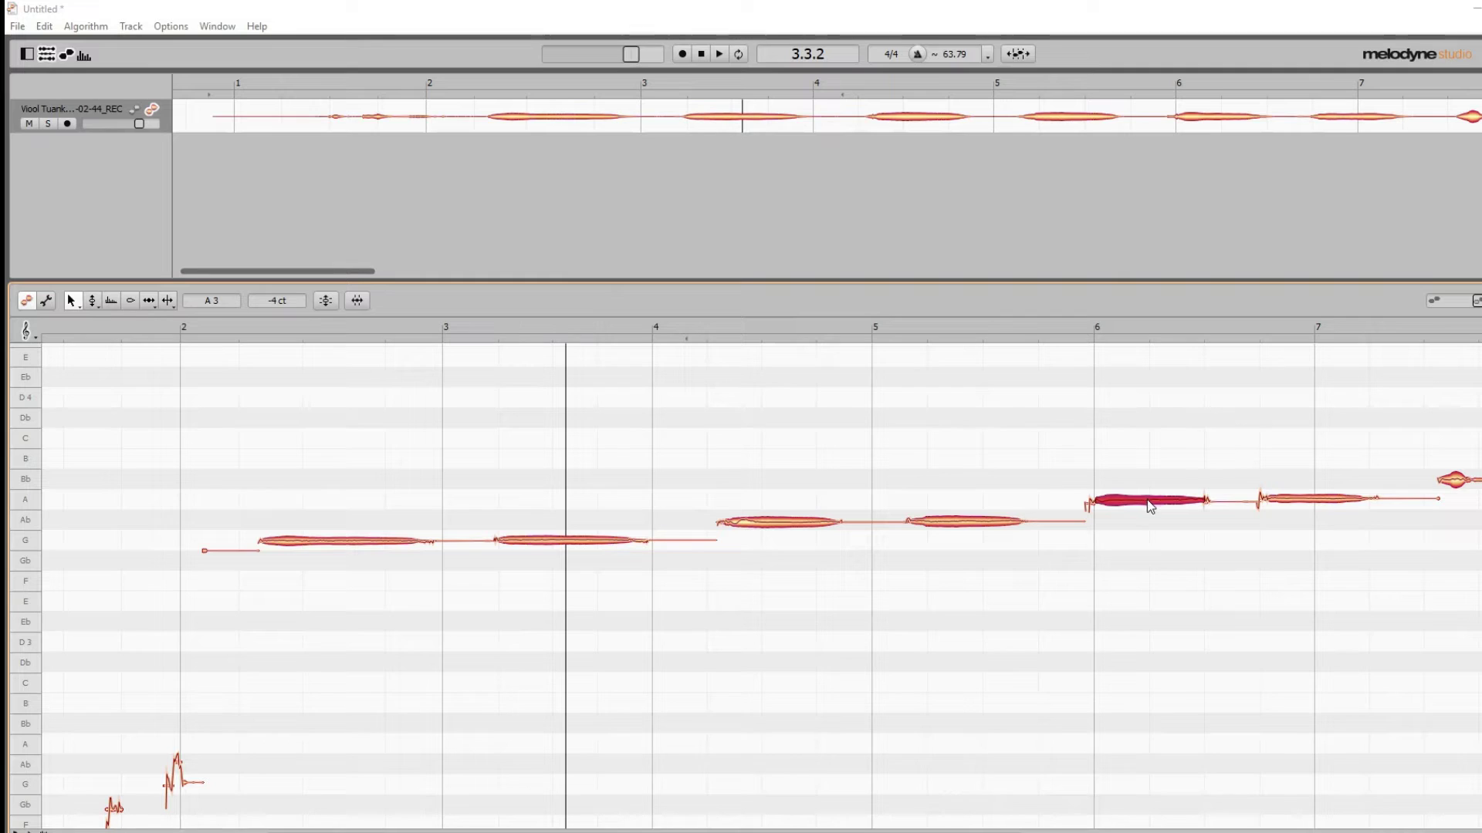
# - Switch to Melodyne and adjust the selected A3 note at bar 6
pyautogui.scroll(6, 1150, 505)
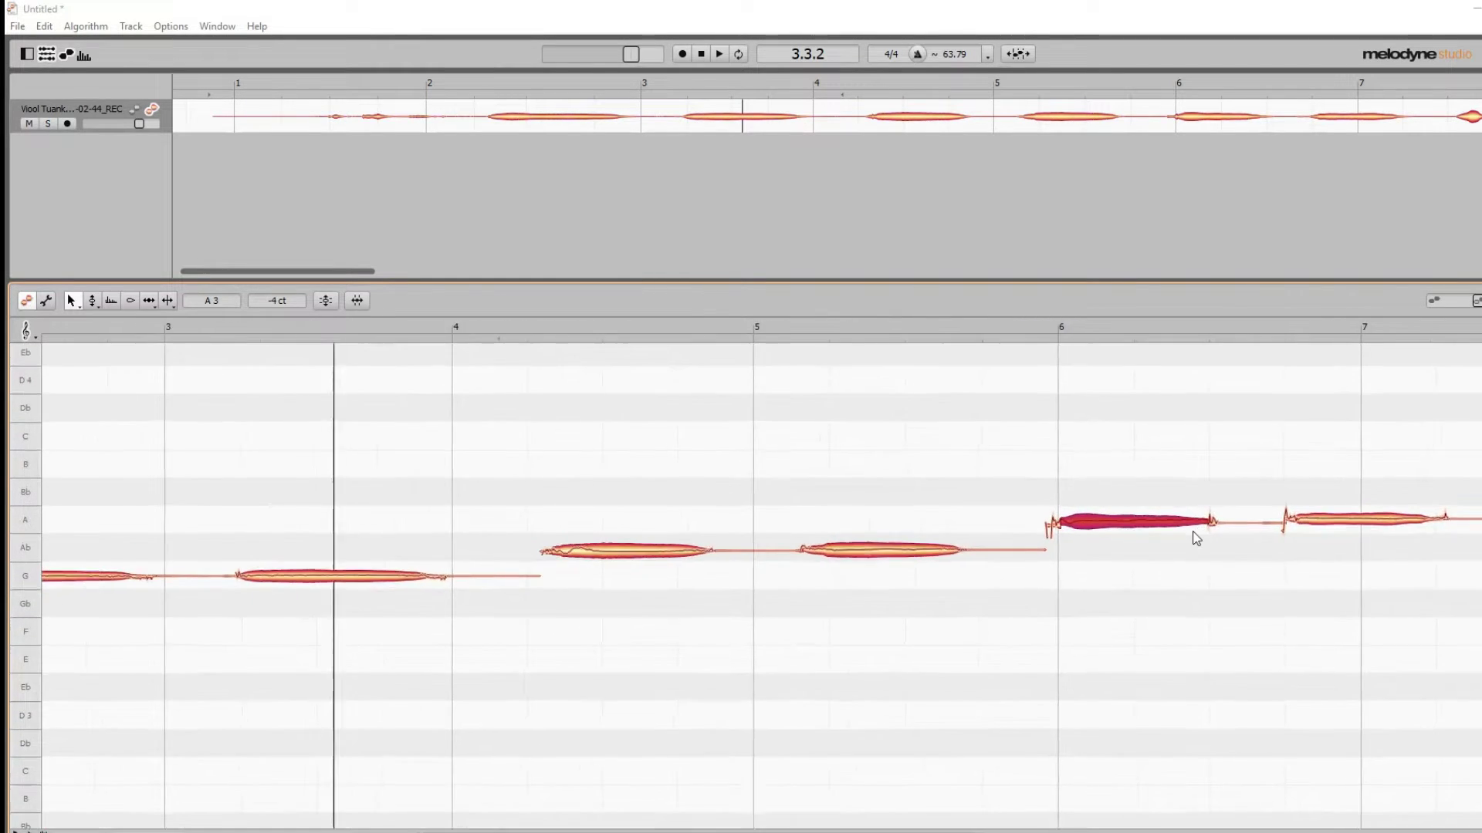
pyautogui.moveTo(1094, 528)
pyautogui.mouseDown()
pyautogui.moveTo(1098, 628)
pyautogui.moveTo(1114, 447)
pyautogui.moveTo(1114, 522)
pyautogui.mouseUp()
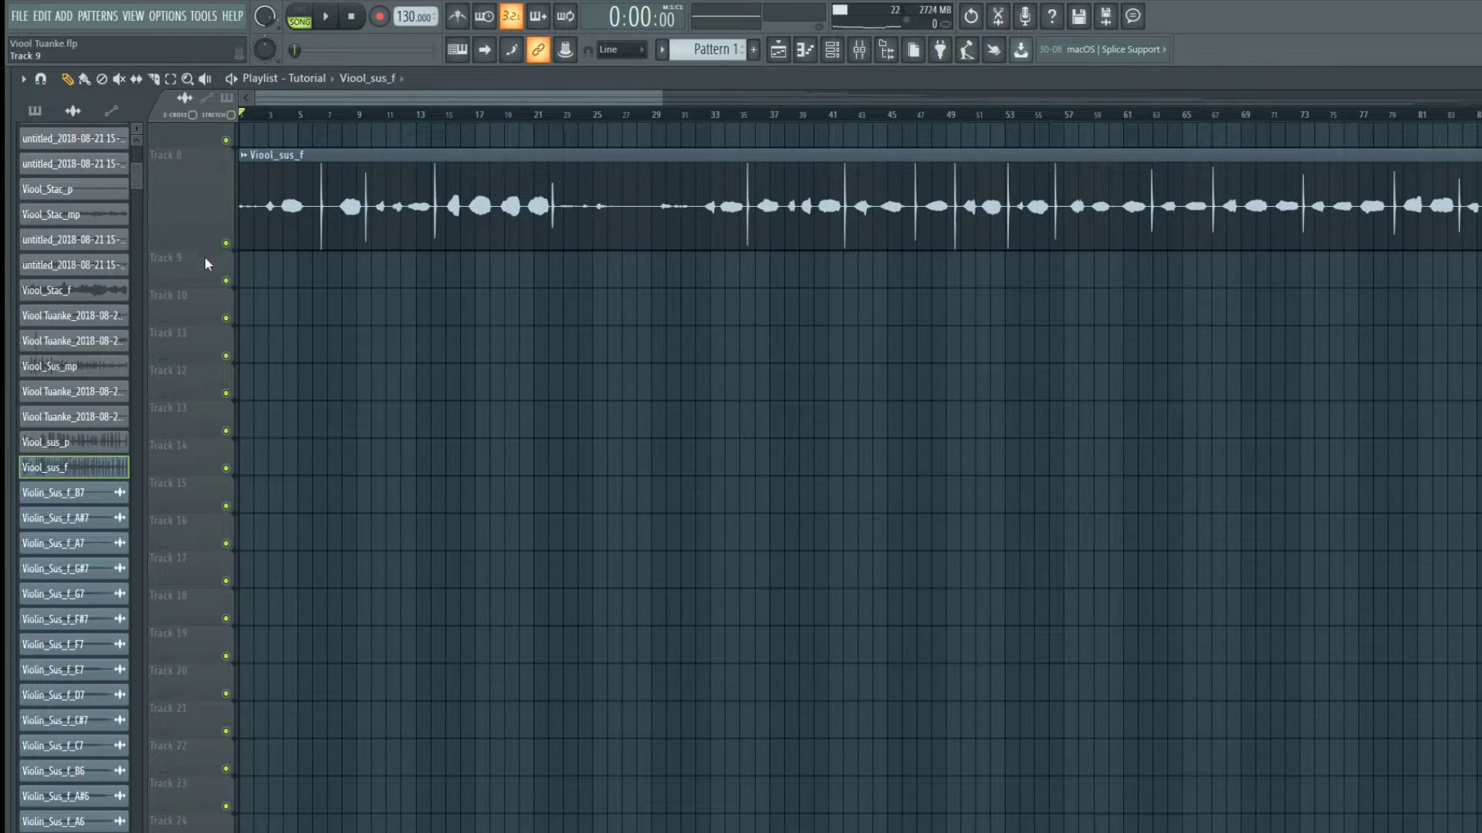
# - Rename playlist Track 9 as G4
pyautogui.rightClick(156, 253)
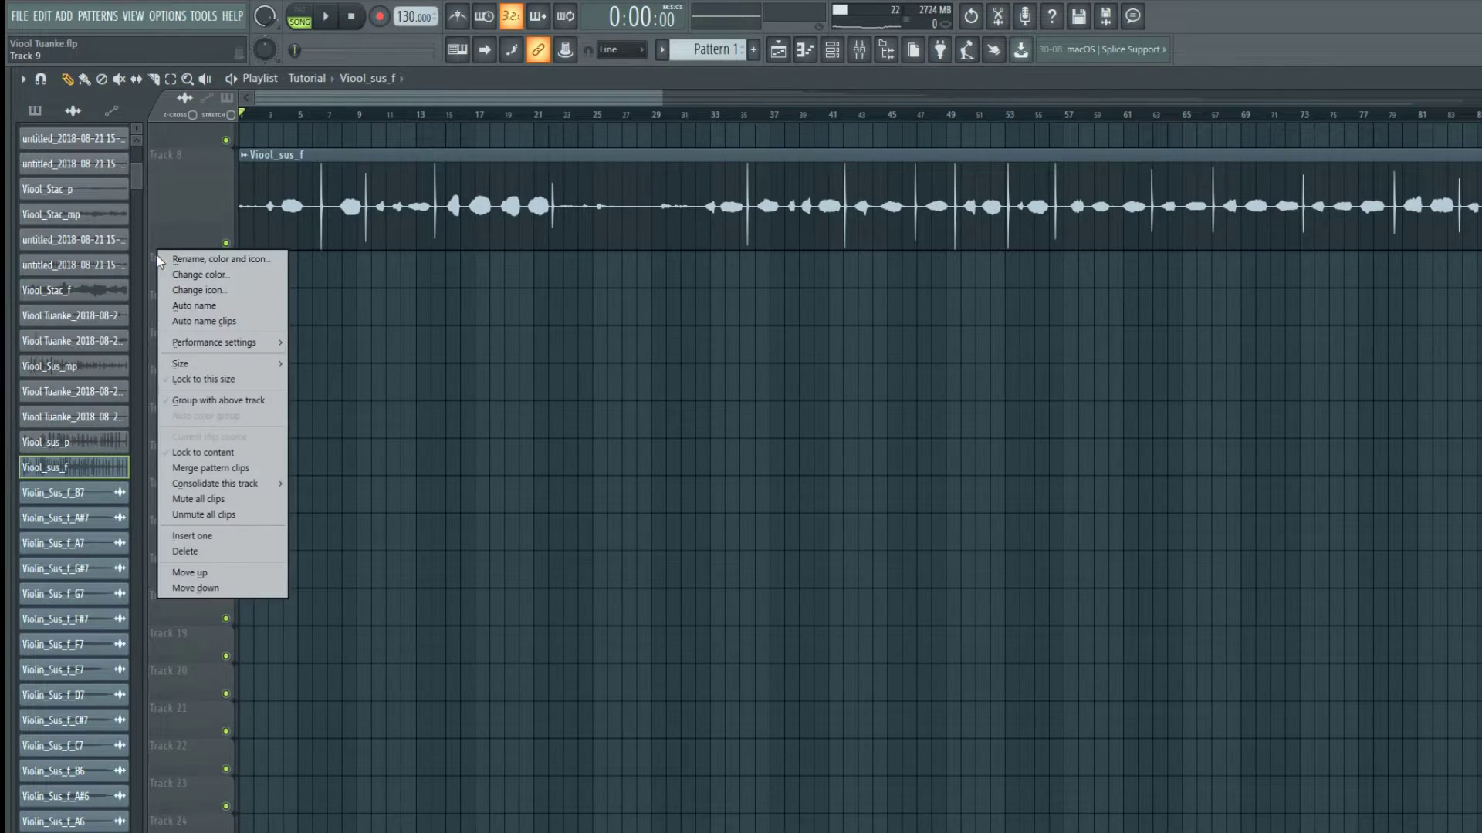
pyautogui.click(188, 259)
pyautogui.write('G4')
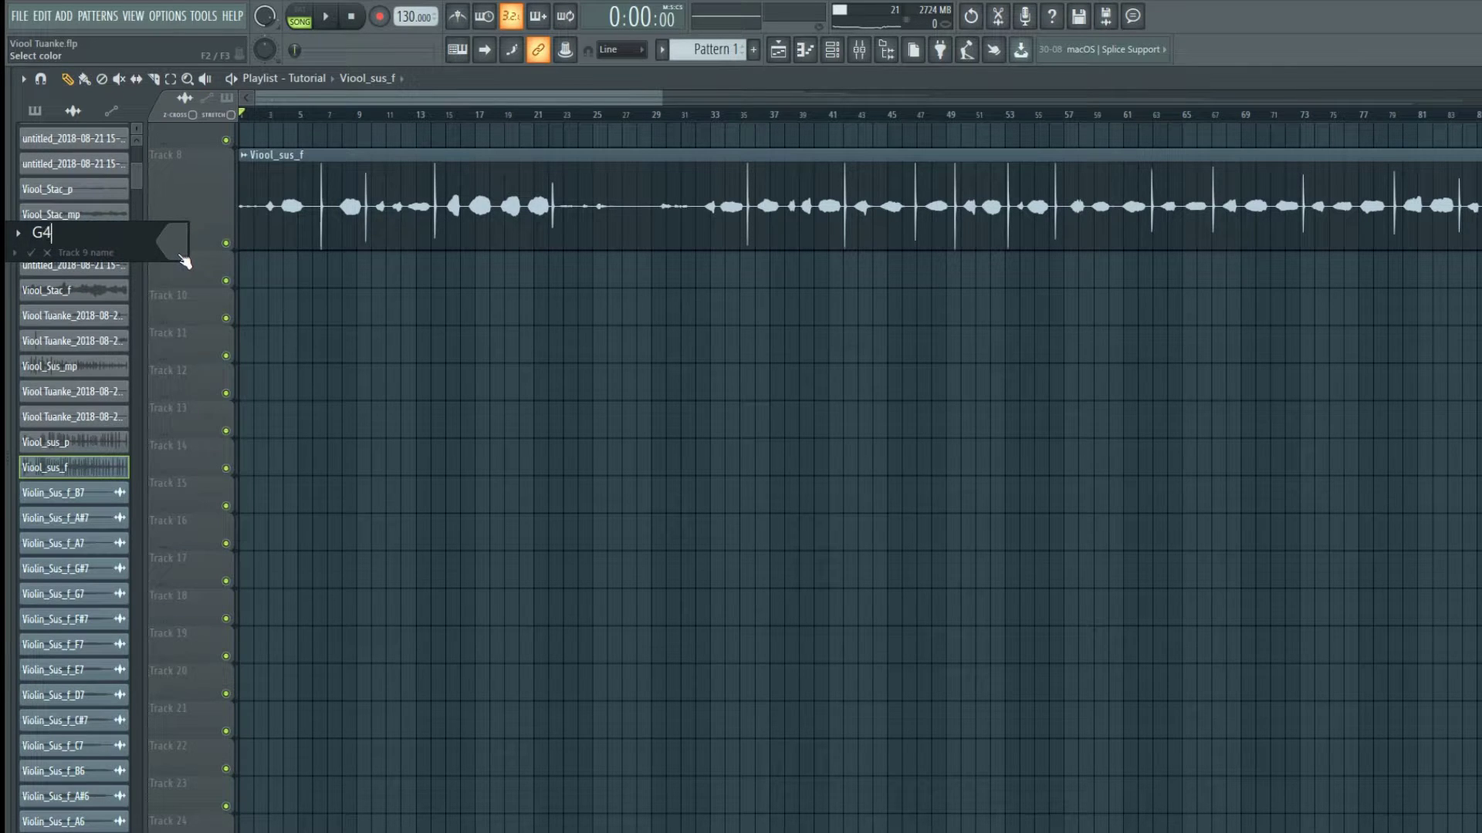
pyautogui.press('Return')
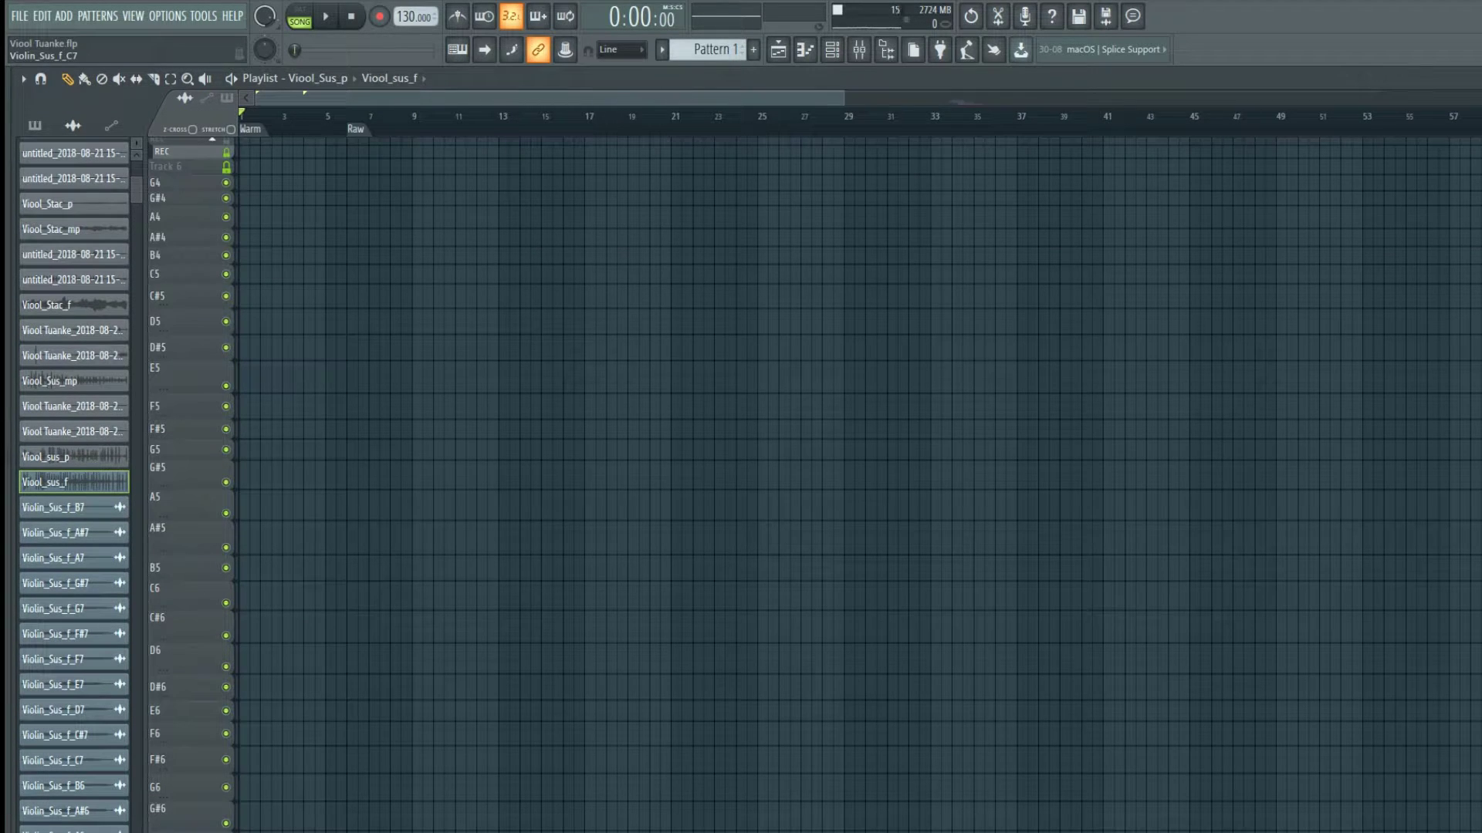
pyautogui.scroll(-10, 194, 281)
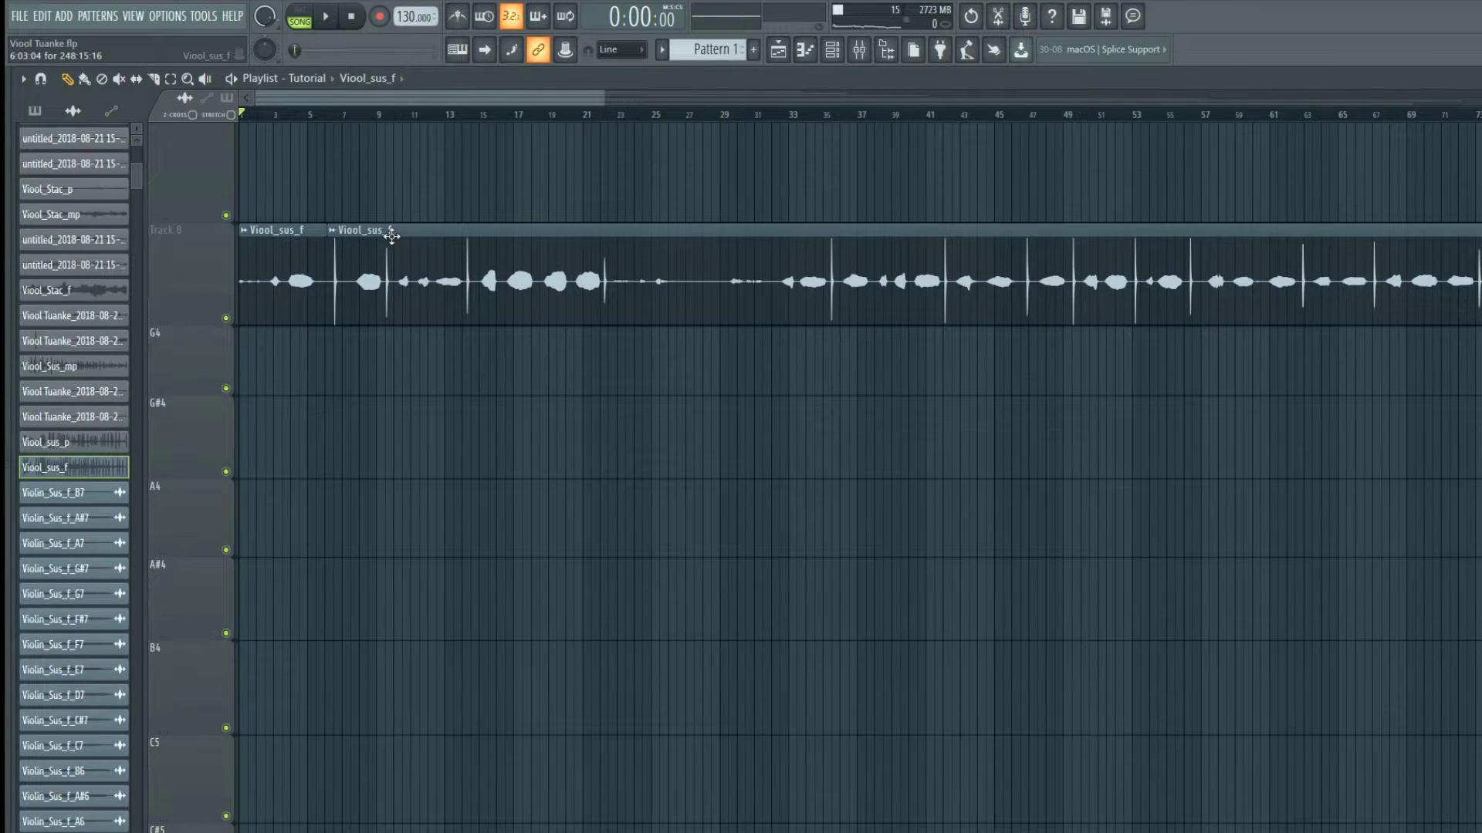
# - Slice the Viool_sus_f clip just before the loud spikes that follow bars 9 and 14
pyautogui.scroll(6, 391, 237)
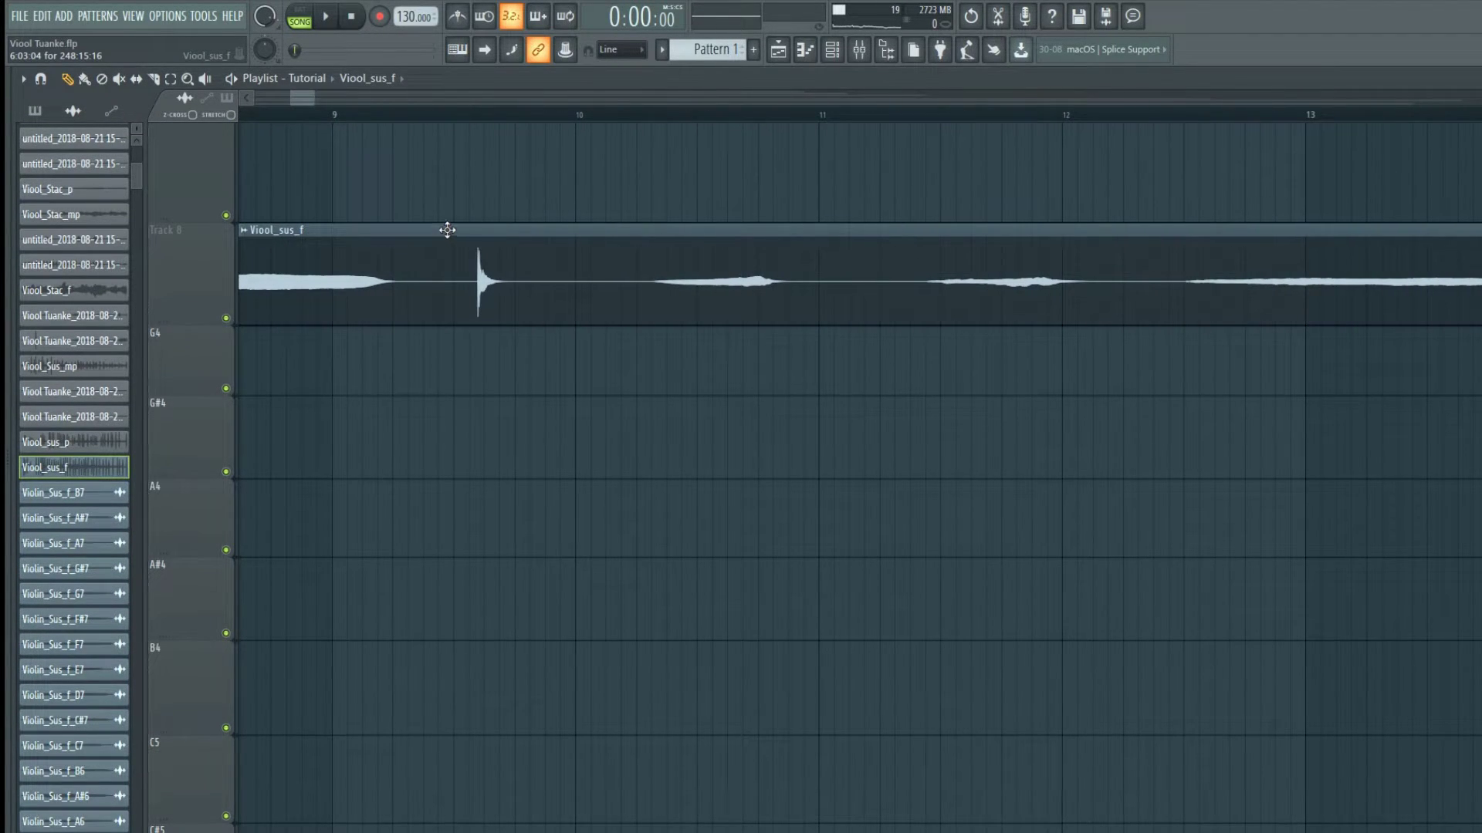
pyautogui.keyDown('shift'); pyautogui.rightClick(452, 228); pyautogui.keyUp('shift')
pyautogui.moveTo(306, 101); pyautogui.dragTo(313, 106)
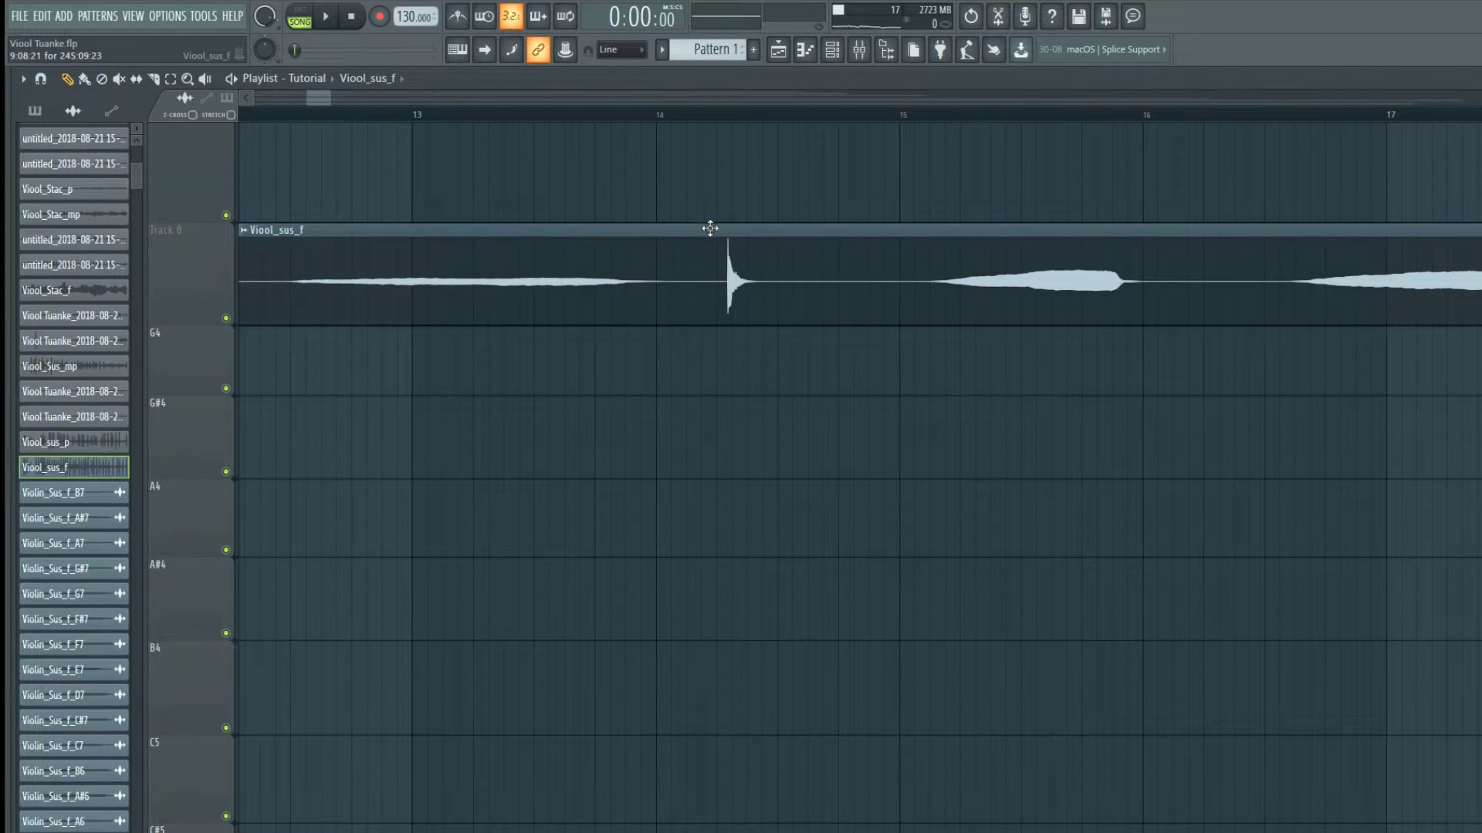
pyautogui.keyDown('shift'); pyautogui.click(712, 230); pyautogui.keyUp('shift')
pyautogui.moveTo(317, 101); pyautogui.dragTo(348, 105)
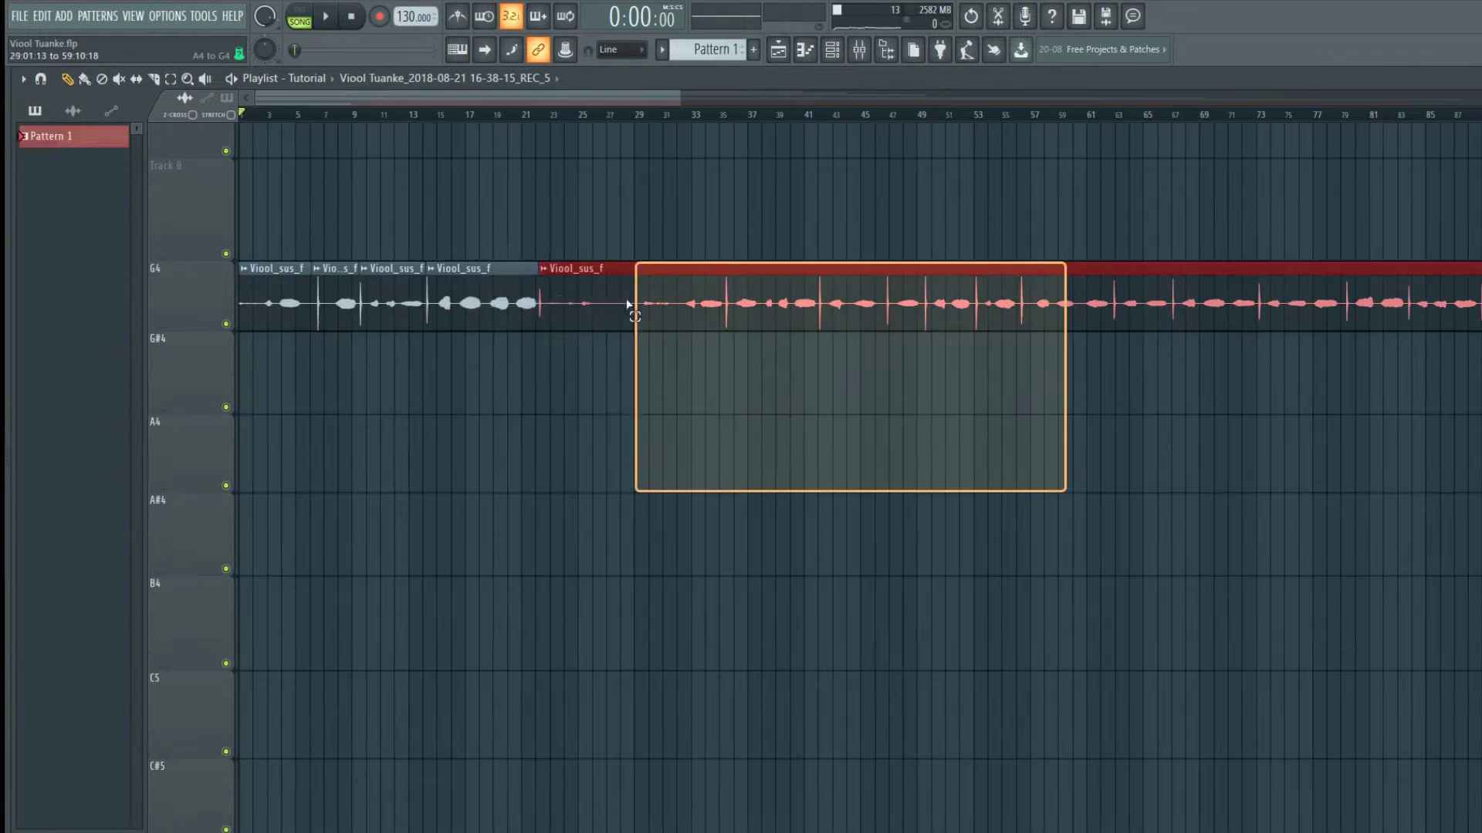
# - Cascade the sliced Viool_sus_f clips down the playlist, placing the second slice on G#4 and the third on A4
pyautogui.moveTo(635, 264); pyautogui.dragTo(332, 266)
pyautogui.moveTo(330, 298); pyautogui.dragTo(330, 368)
pyautogui.moveTo(862, 491); pyautogui.dragTo(401, 331)
pyautogui.moveTo(392, 390); pyautogui.dragTo(391, 444)
pyautogui.moveTo(754, 569); pyautogui.dragTo(575, 413)
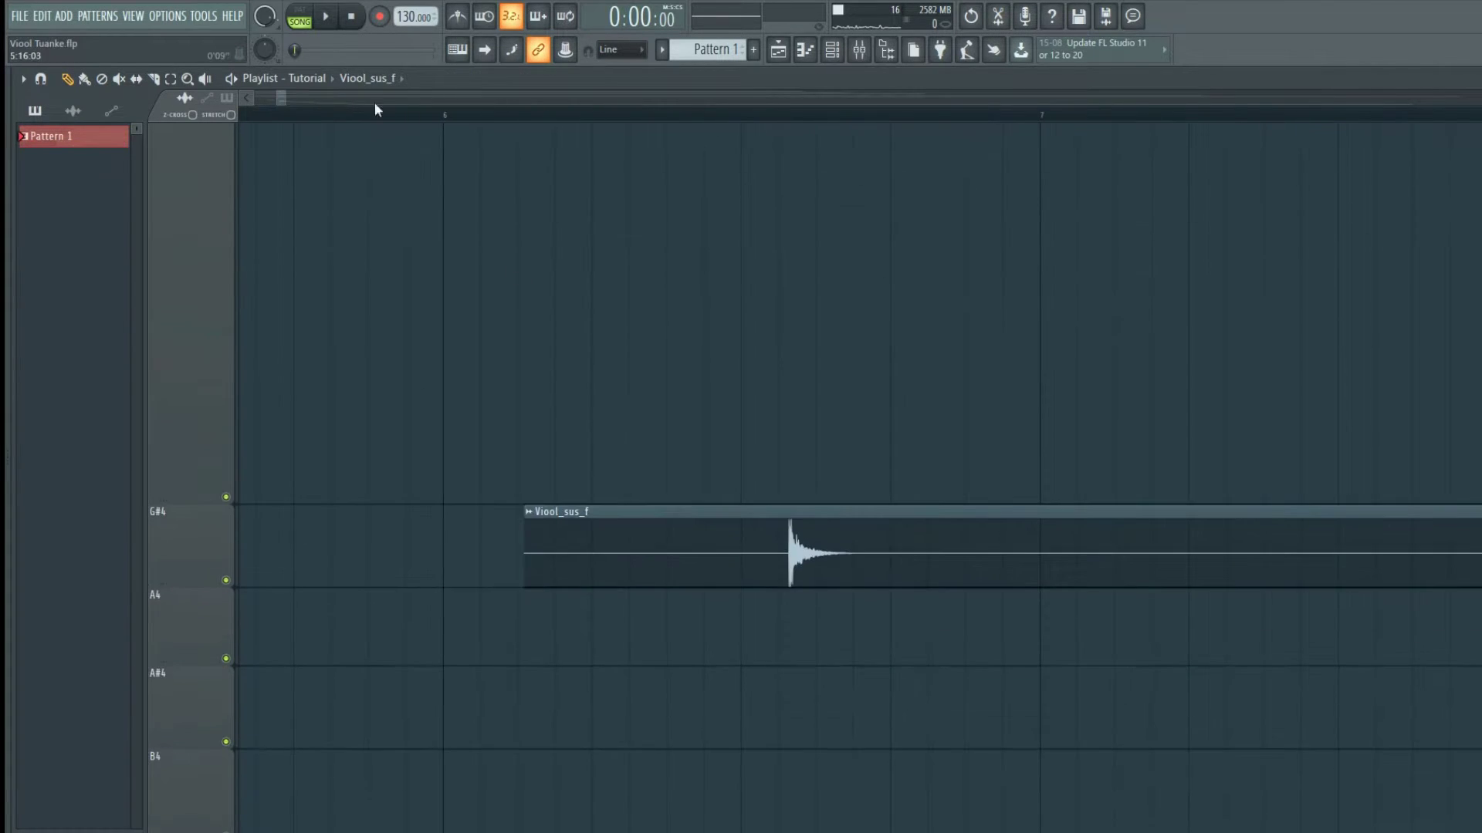
# - Enlarge the G#4 track and trim its clip's start past the spike to just before the note, then adjust its end
pyautogui.scroll(-3, 375, 111)
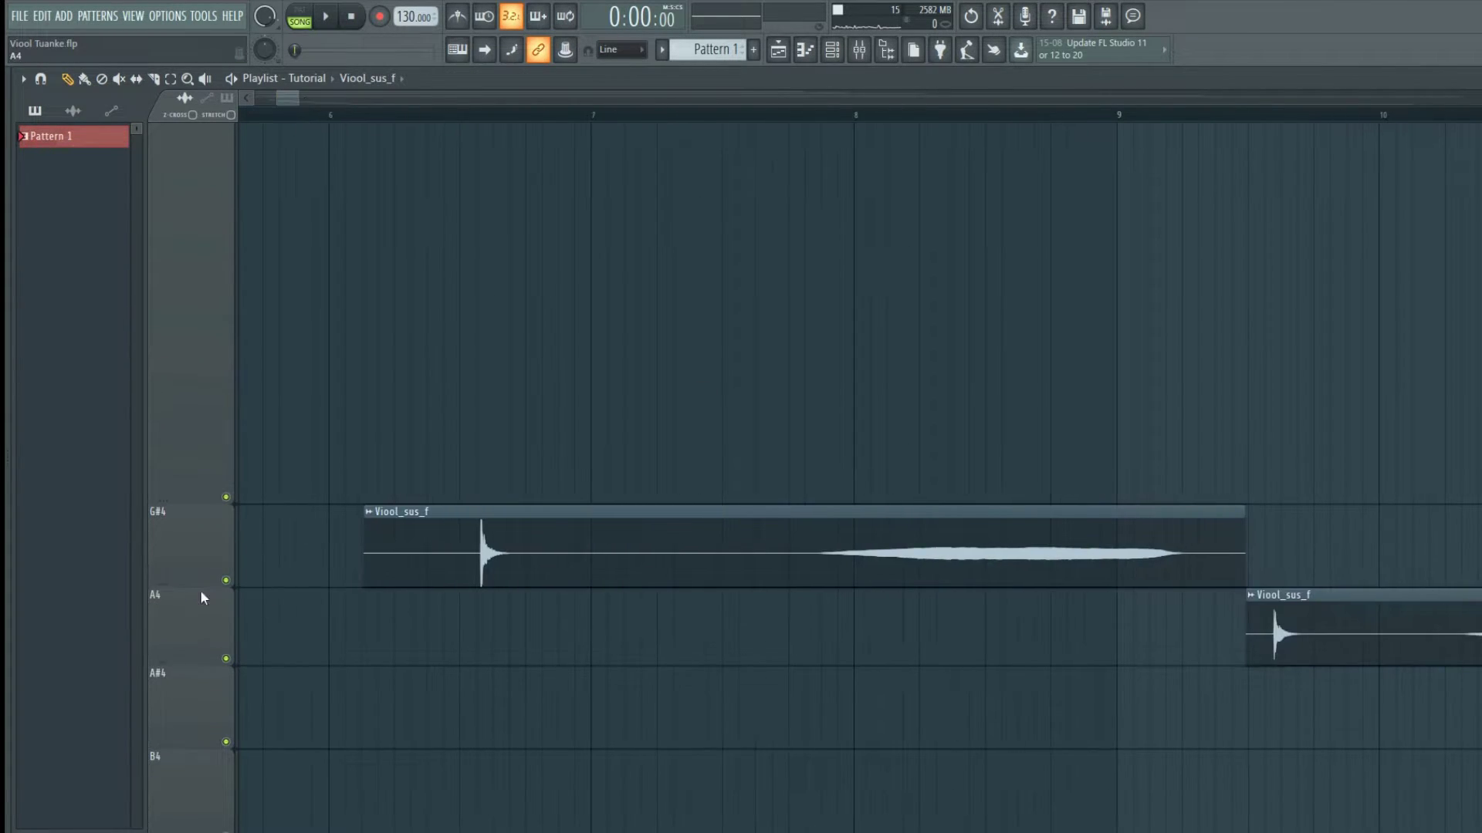
pyautogui.moveTo(207, 590); pyautogui.dragTo(207, 759)
pyautogui.moveTo(365, 626); pyautogui.dragTo(805, 640)
pyautogui.moveTo(1245, 624); pyautogui.dragTo(1270, 638)
# - Enlarge the A4 track and trim its clip's start past the spike to just before the note
pyautogui.scroll(-2, 1266, 633)
pyautogui.moveTo(296, 100); pyautogui.dragTo(309, 123)
pyautogui.moveTo(207, 607); pyautogui.dragTo(206, 831)
pyautogui.moveTo(495, 768); pyautogui.dragTo(1274, 762)
# - Trim the spikes and silence from the starts of the next two violin slices below A4
pyautogui.moveTo(297, 99); pyautogui.dragTo(314, 112)
pyautogui.scroll(-2, 791, 697)
pyautogui.scroll(-1, 790, 687)
pyautogui.moveTo(799, 564); pyautogui.dragTo(1422, 585)
pyautogui.moveTo(189, 582); pyautogui.dragTo(193, 830)
pyautogui.moveTo(318, 99); pyautogui.dragTo(332, 201)
pyautogui.moveTo(606, 587); pyautogui.dragTo(1257, 658)
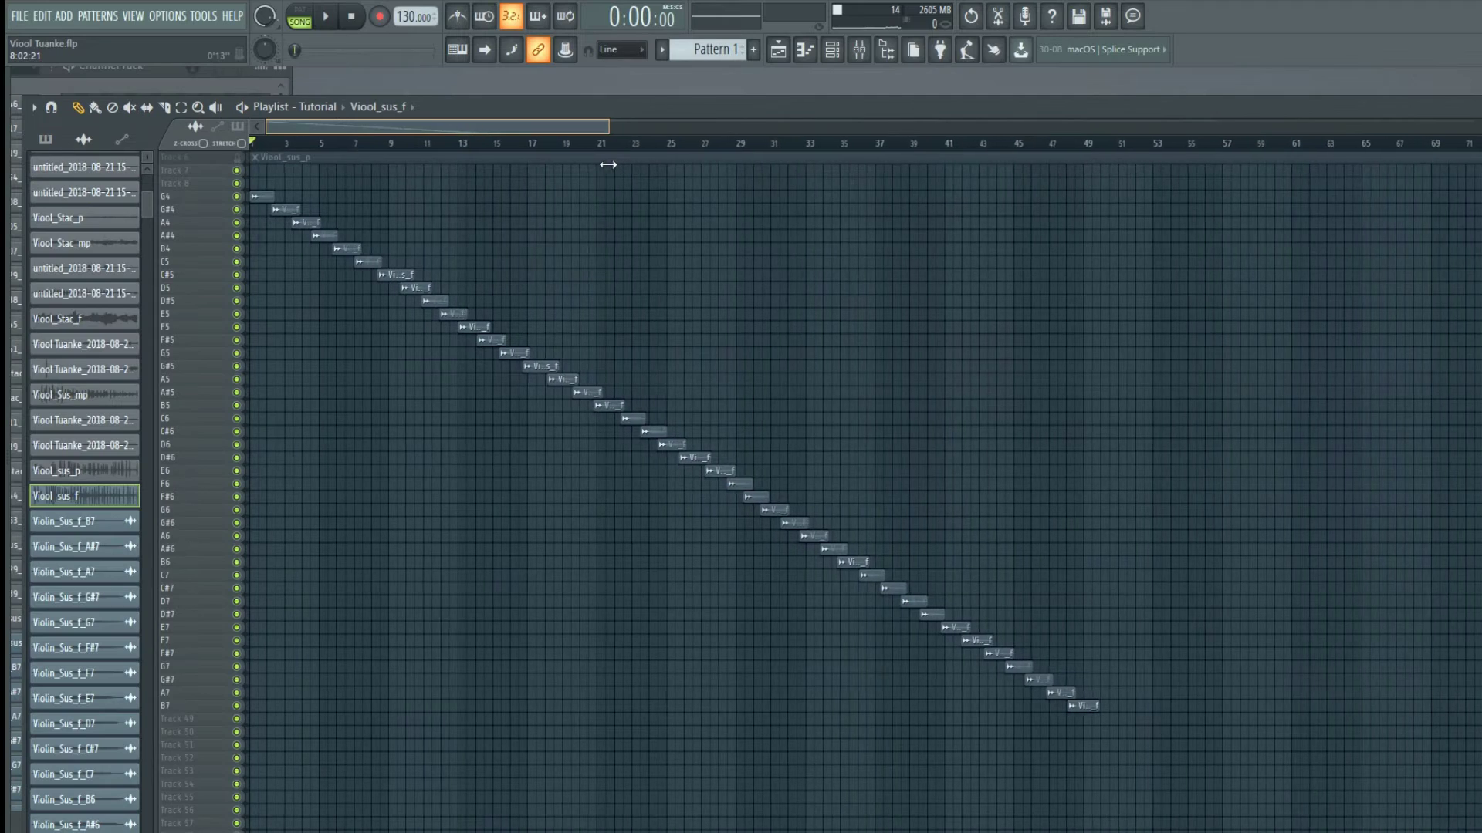
# - Play the trimmed note clips from the start through the FALSE NOTE clip on A#4 to check their pitch
pyautogui.moveTo(608, 165); pyautogui.dragTo(512, 182)
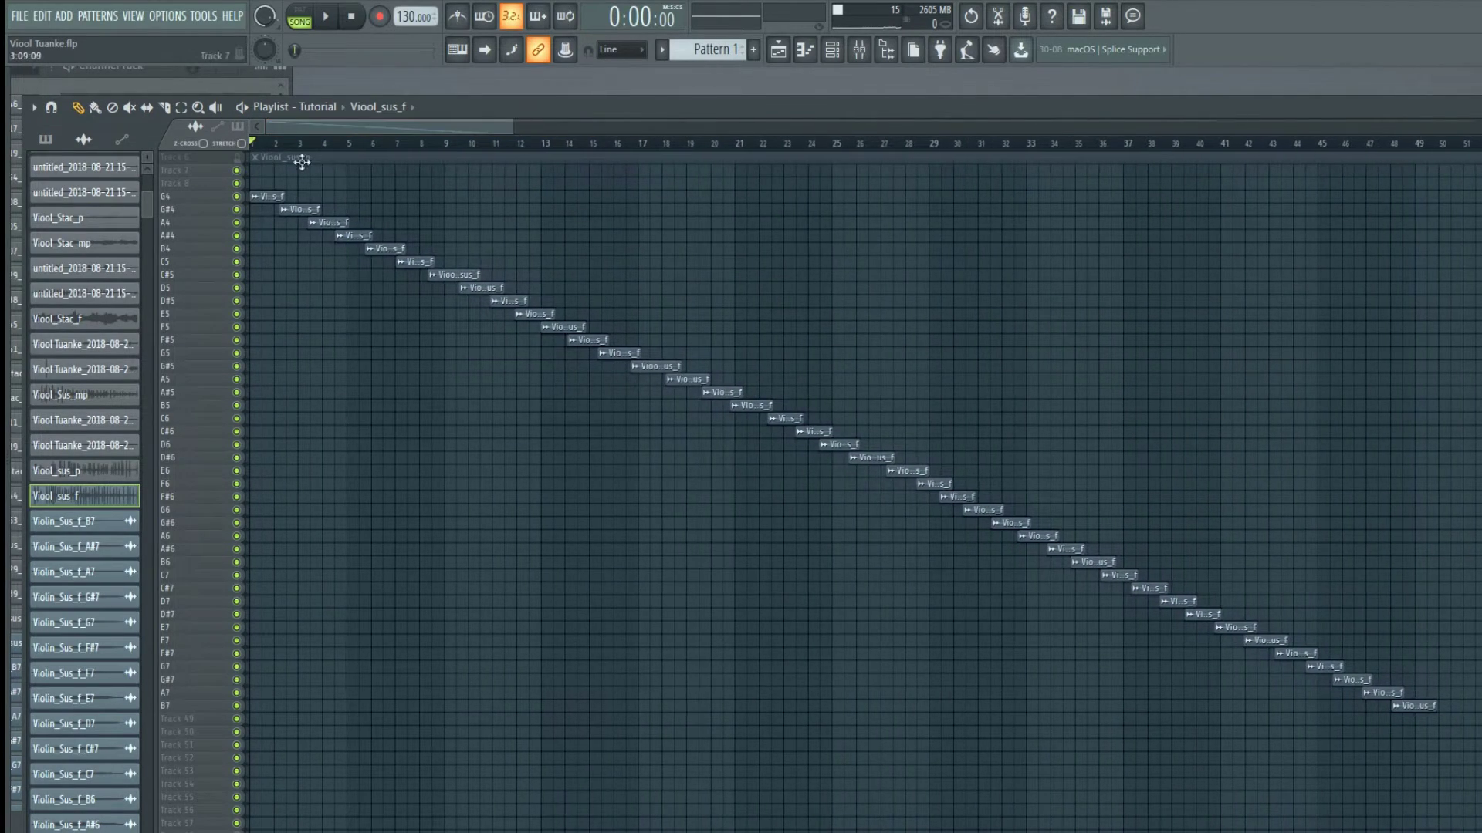
pyautogui.press('space')
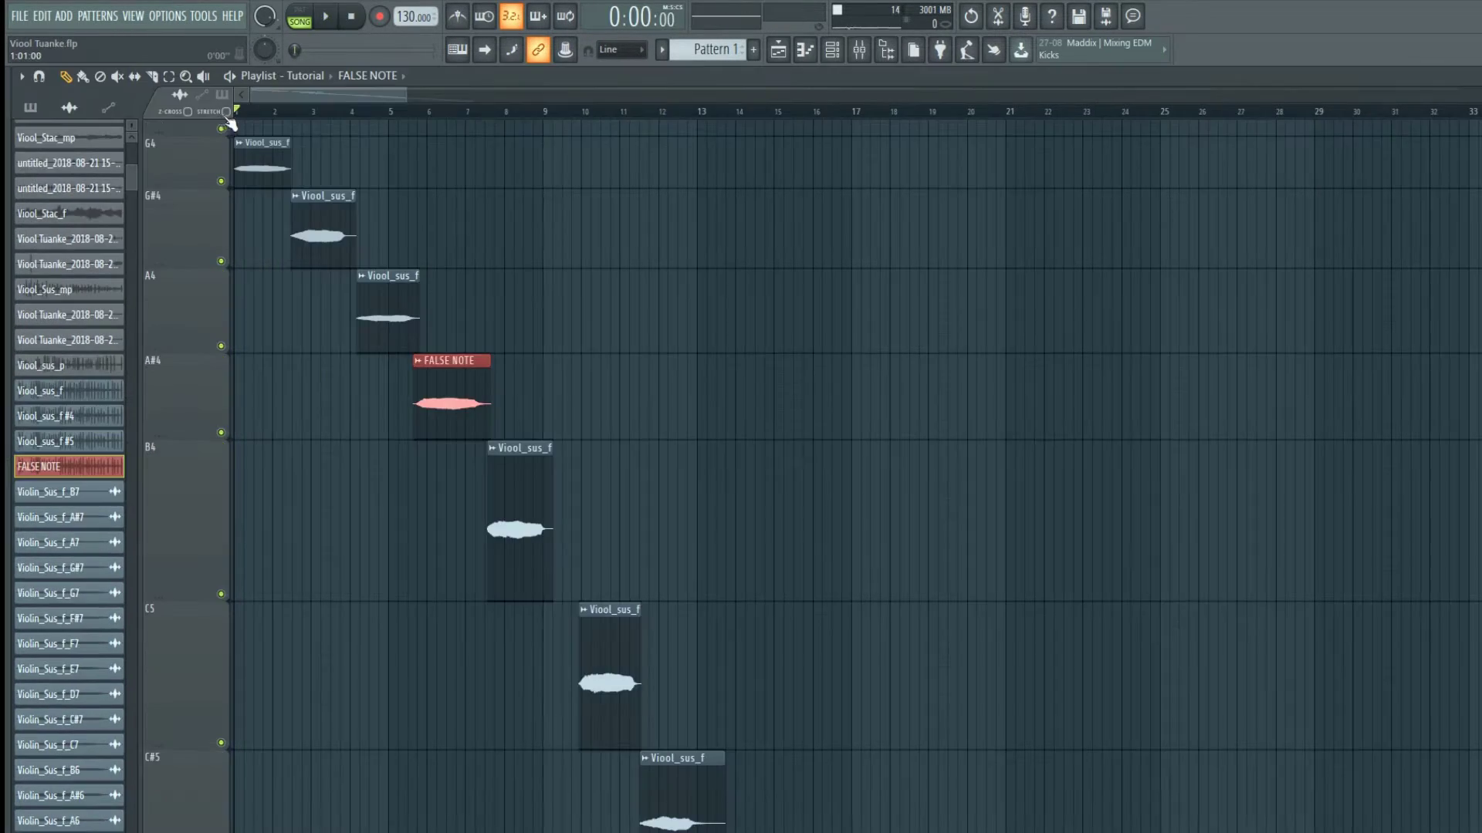
pyautogui.press('space')
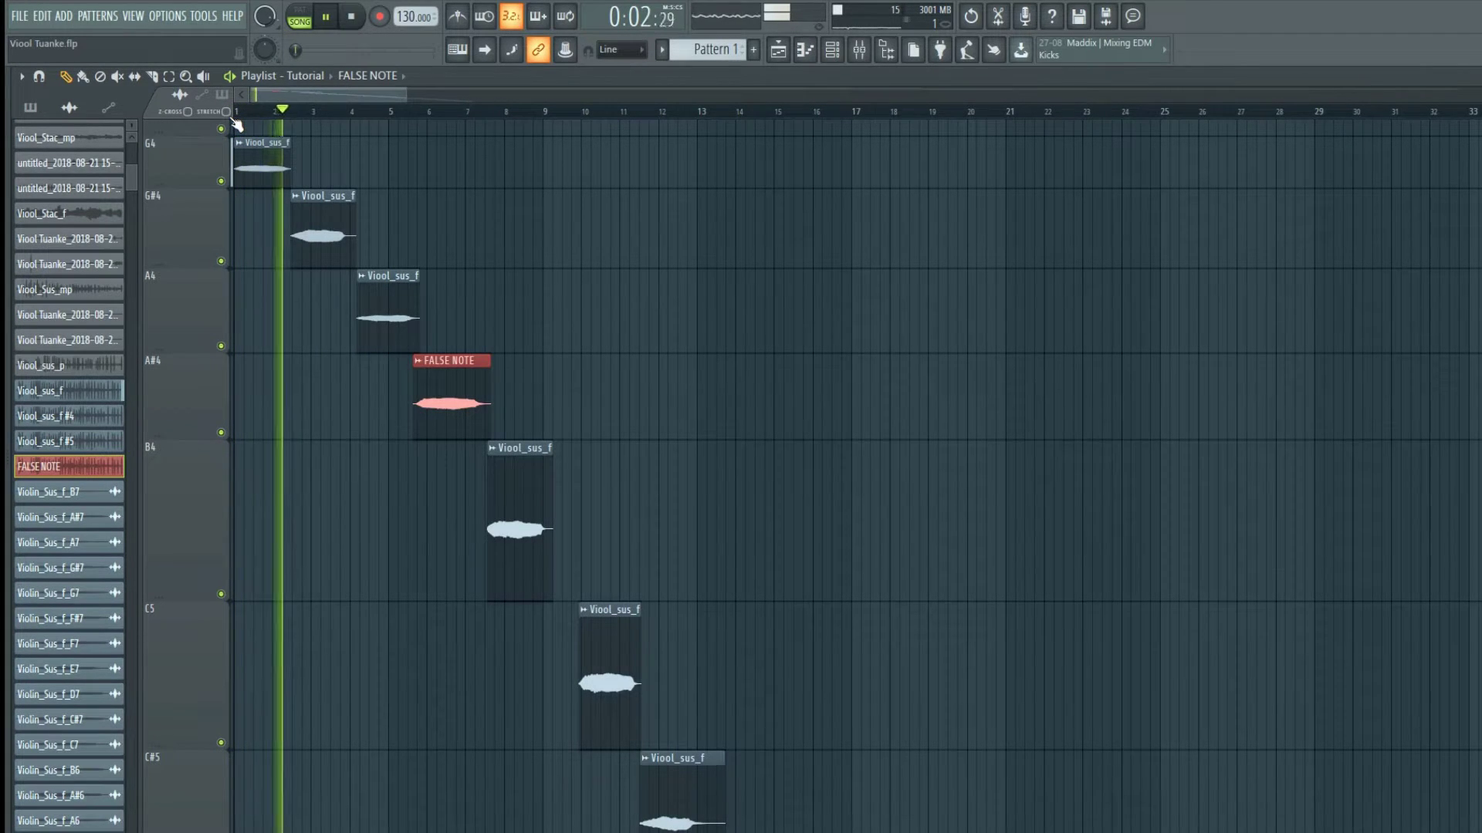
pyautogui.scroll(4, 265, 387)
pyautogui.scroll(2, 249, 398)
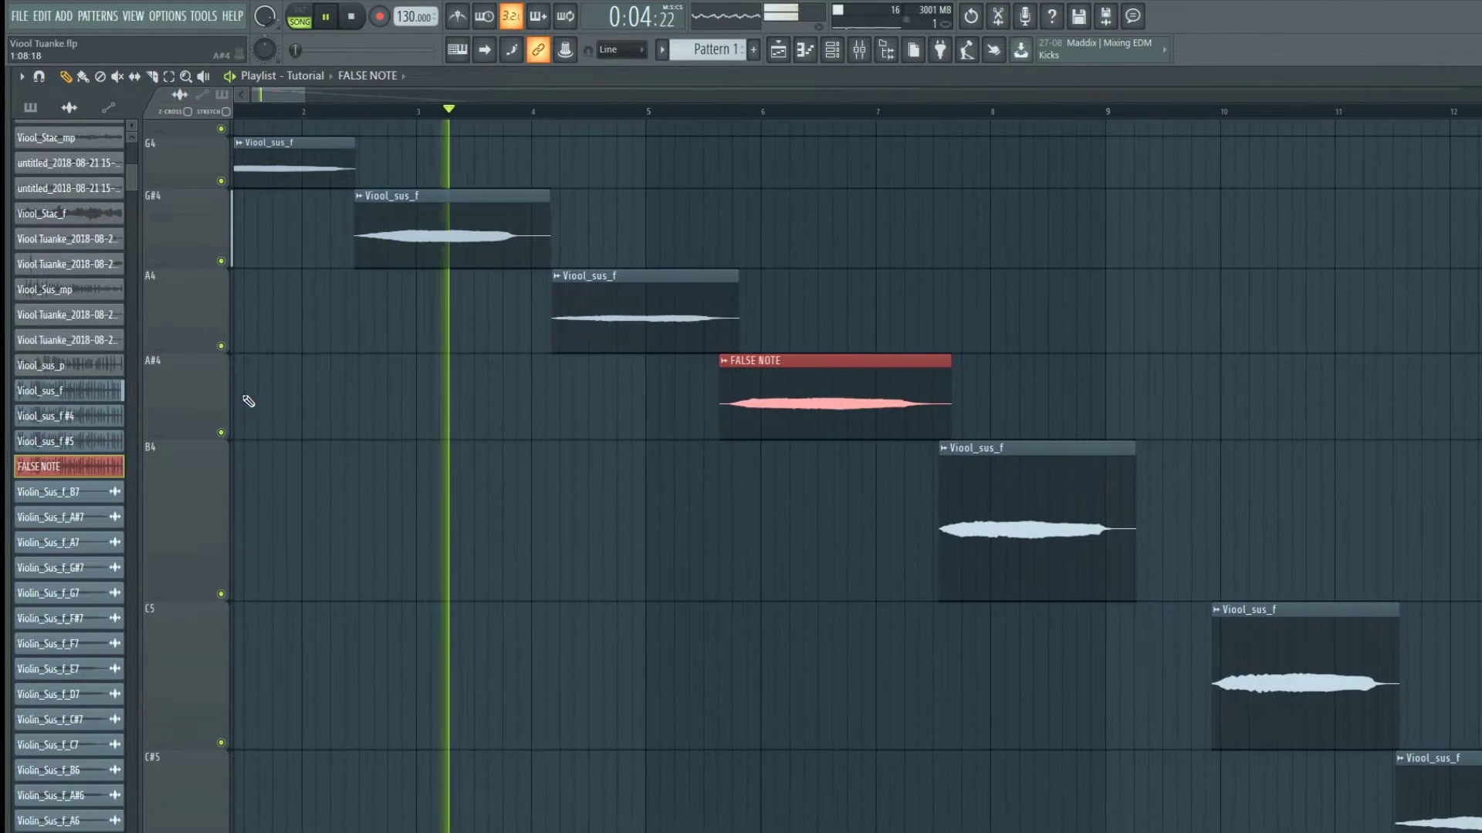
pyautogui.moveTo(275, 96); pyautogui.dragTo(284, 110)
pyautogui.moveTo(465, 374); pyautogui.dragTo(498, 417)
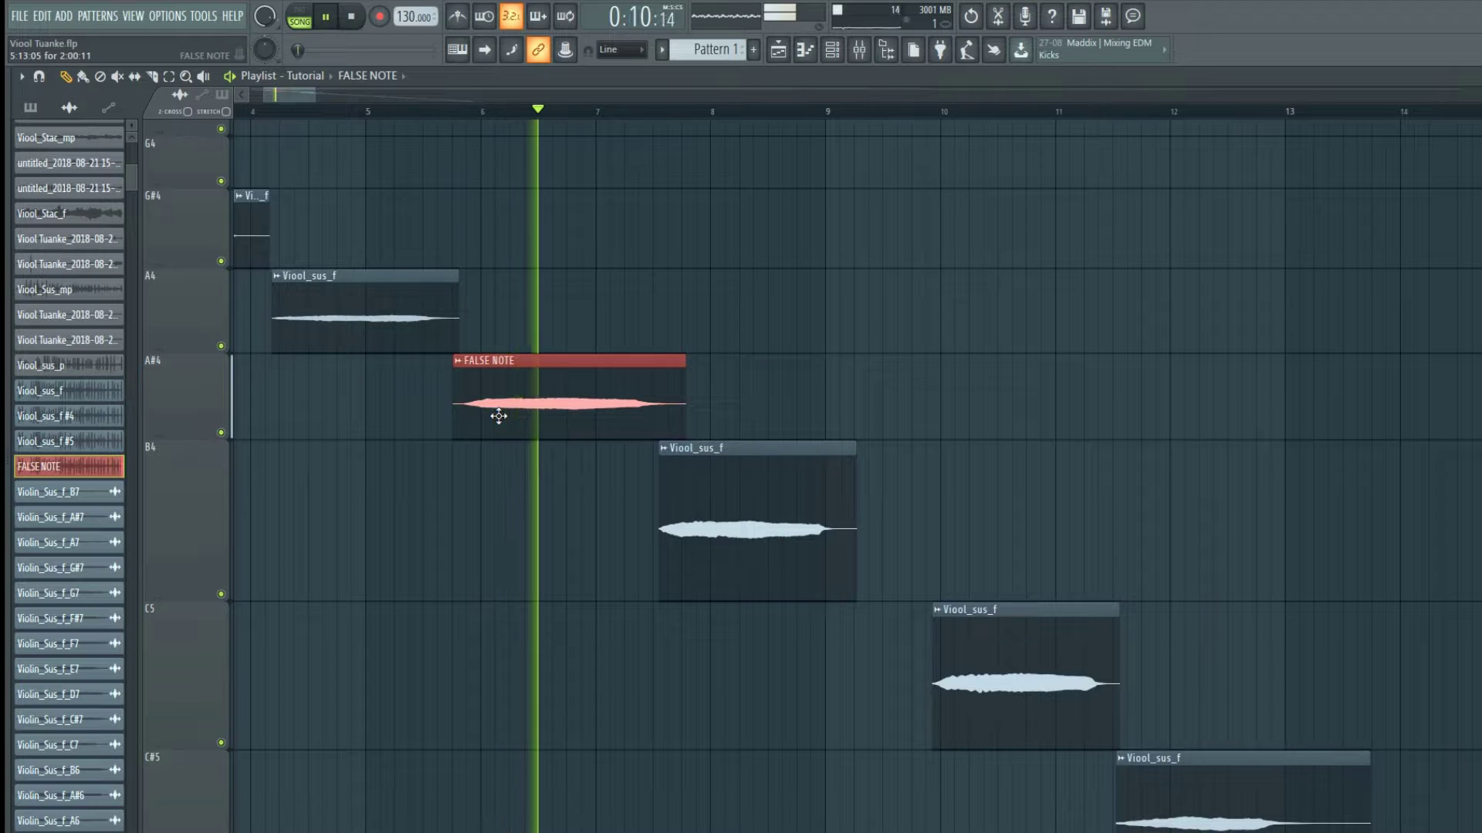
pyautogui.press('space')
# - Delete the FALSE NOTE clip on A#4 and put a copy of the A4 clip in its place
pyautogui.rightClick(489, 389)
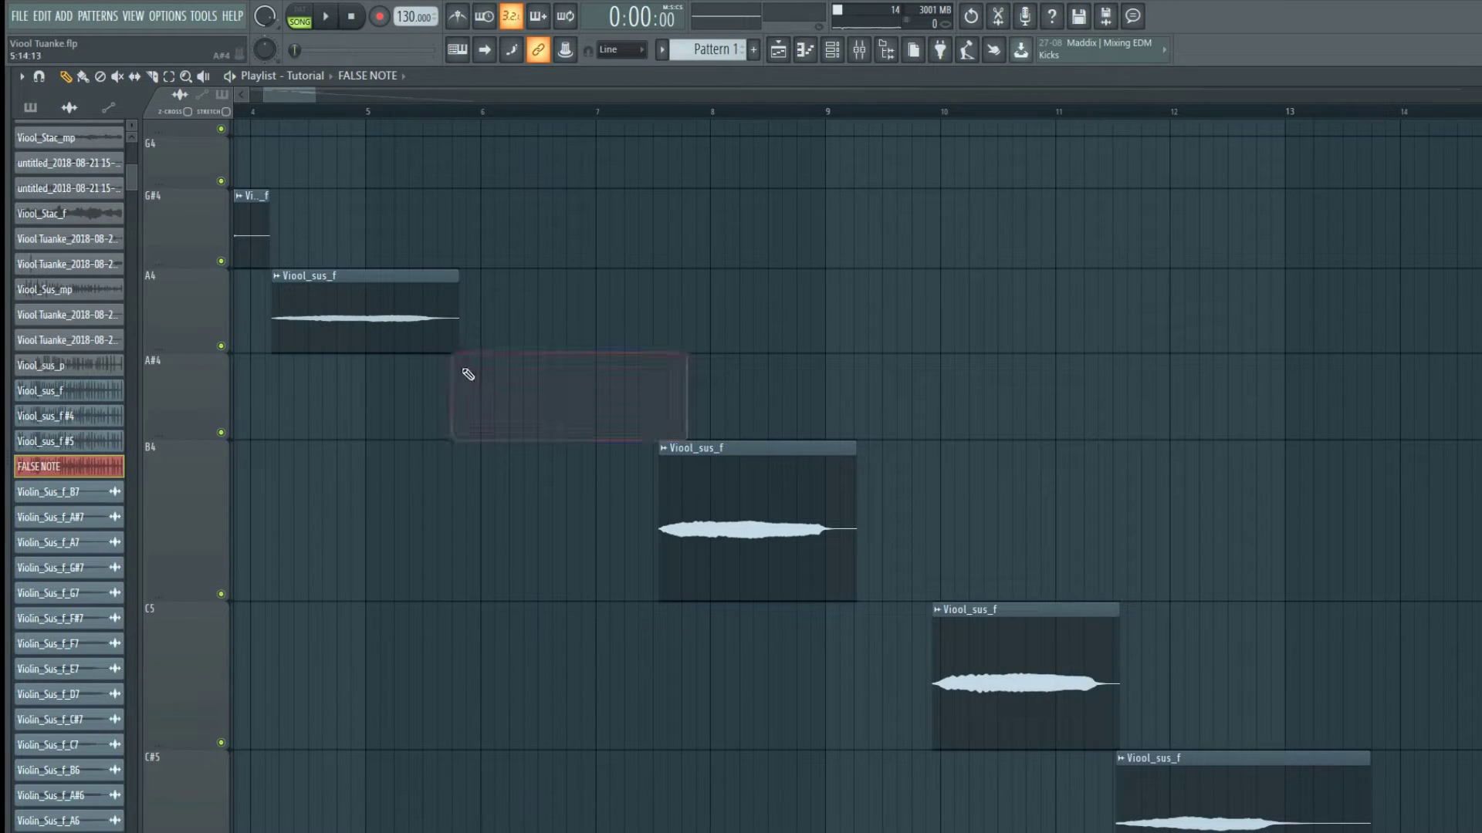
pyautogui.moveTo(290, 93); pyautogui.dragTo(283, 96)
pyautogui.moveTo(509, 298); pyautogui.dragTo(688, 424)
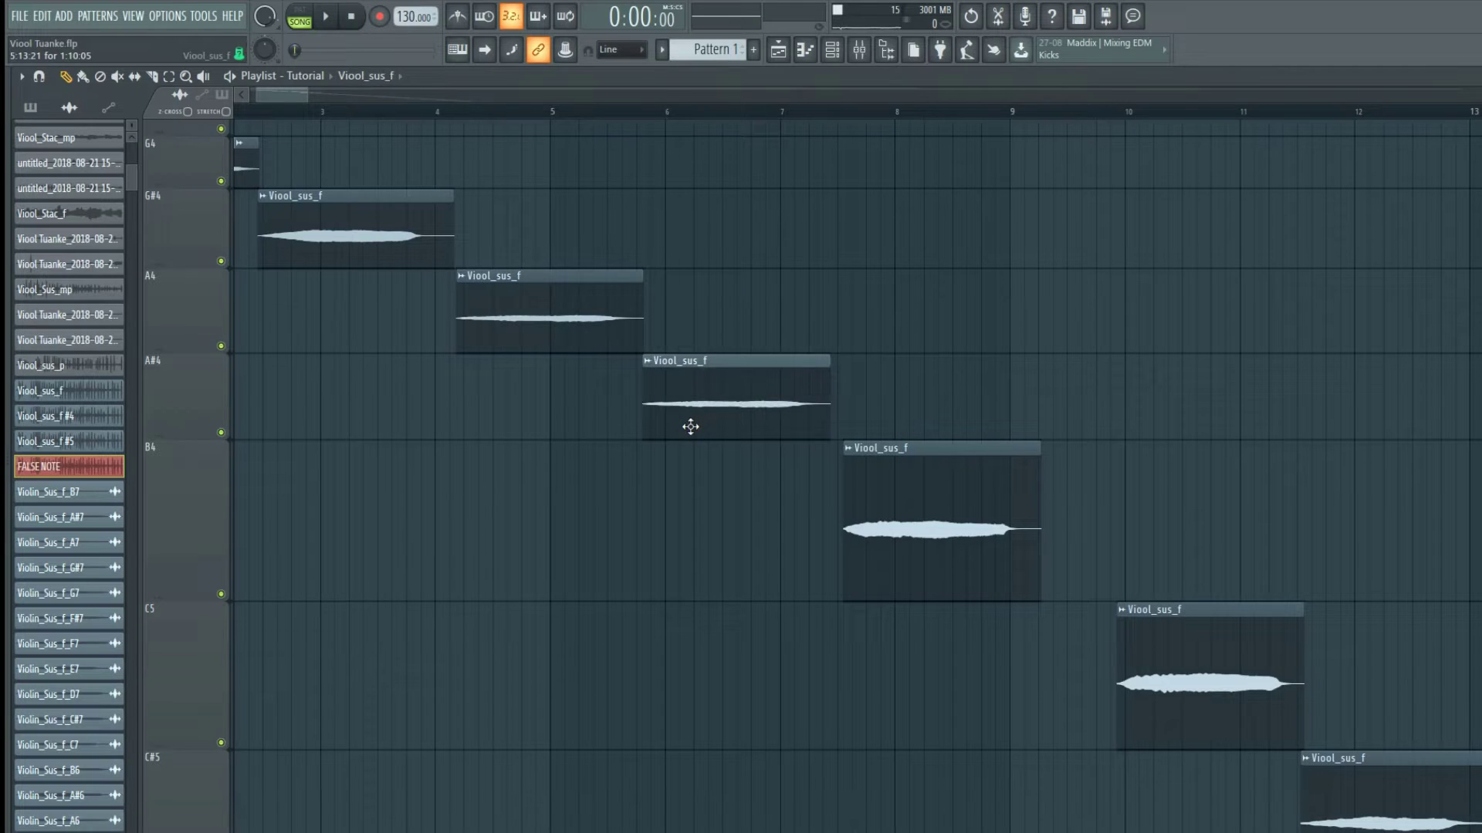
# - Make the A#4 copy unique and raise its pitch by 100 cents in e2 transient stretch mode
pyautogui.click(648, 361)
pyautogui.click(684, 485)
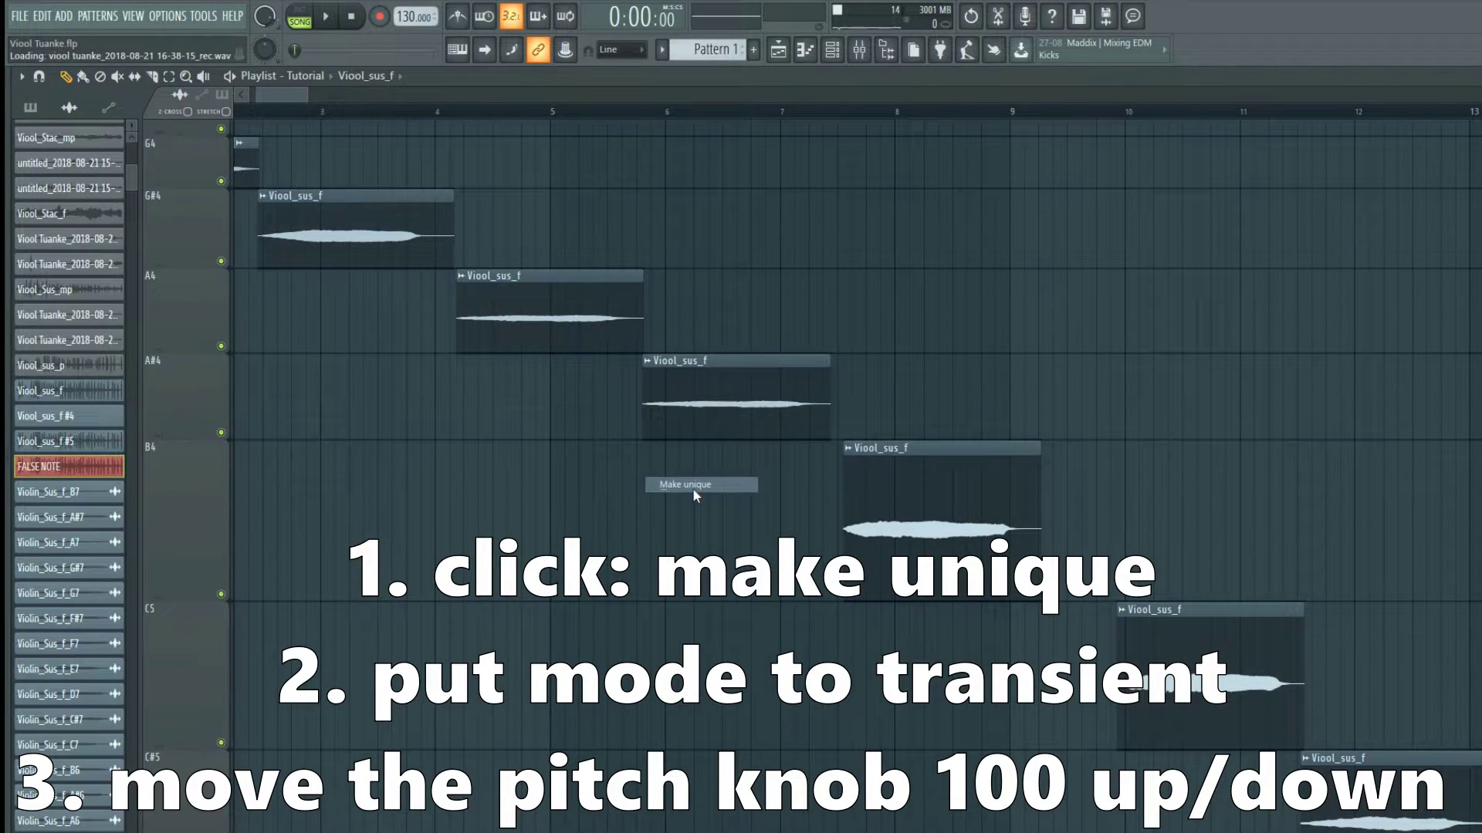
pyautogui.doubleClick(671, 382)
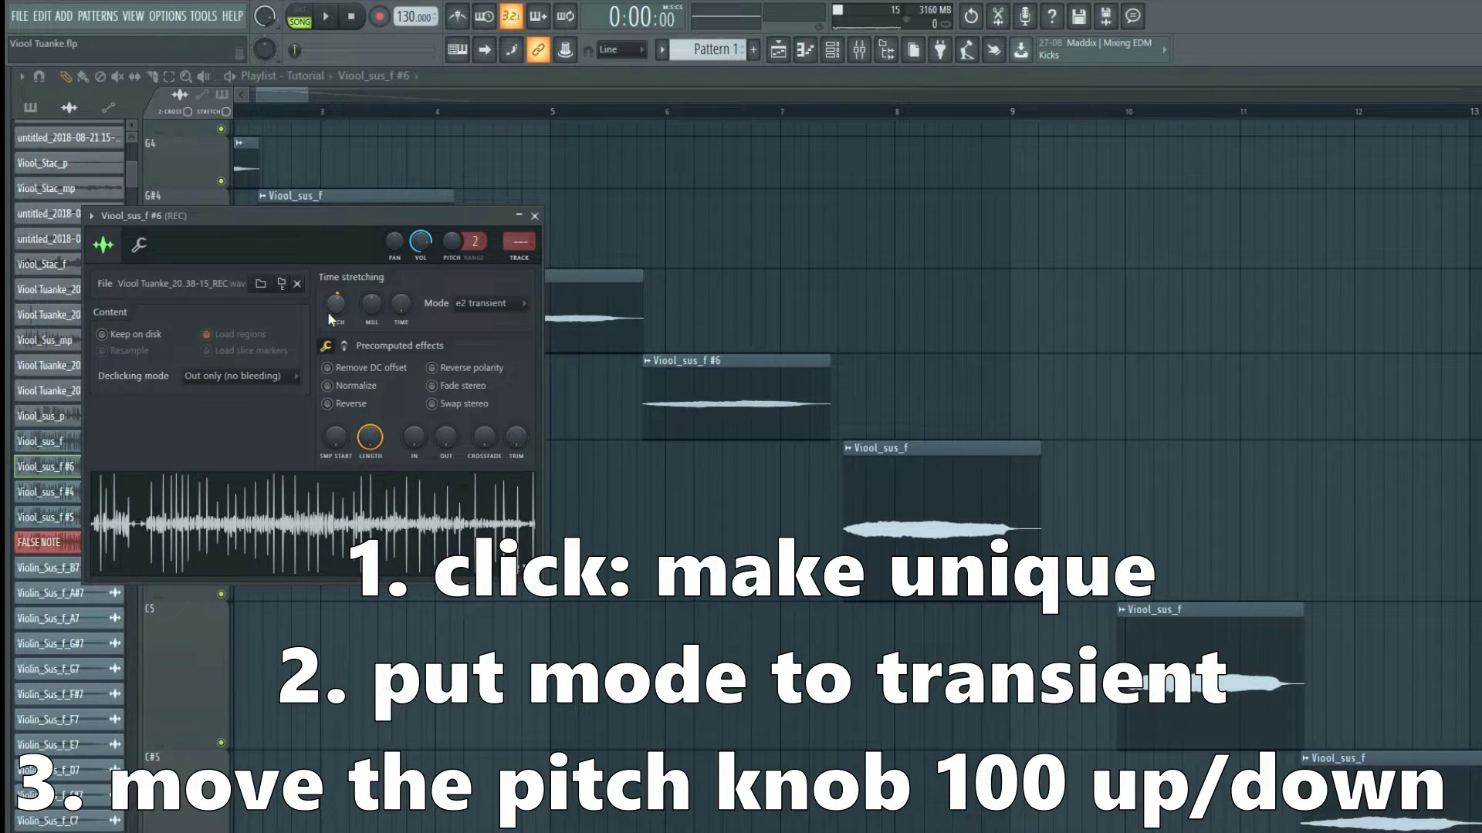
pyautogui.click(693, 112)
pyautogui.click(893, 114)
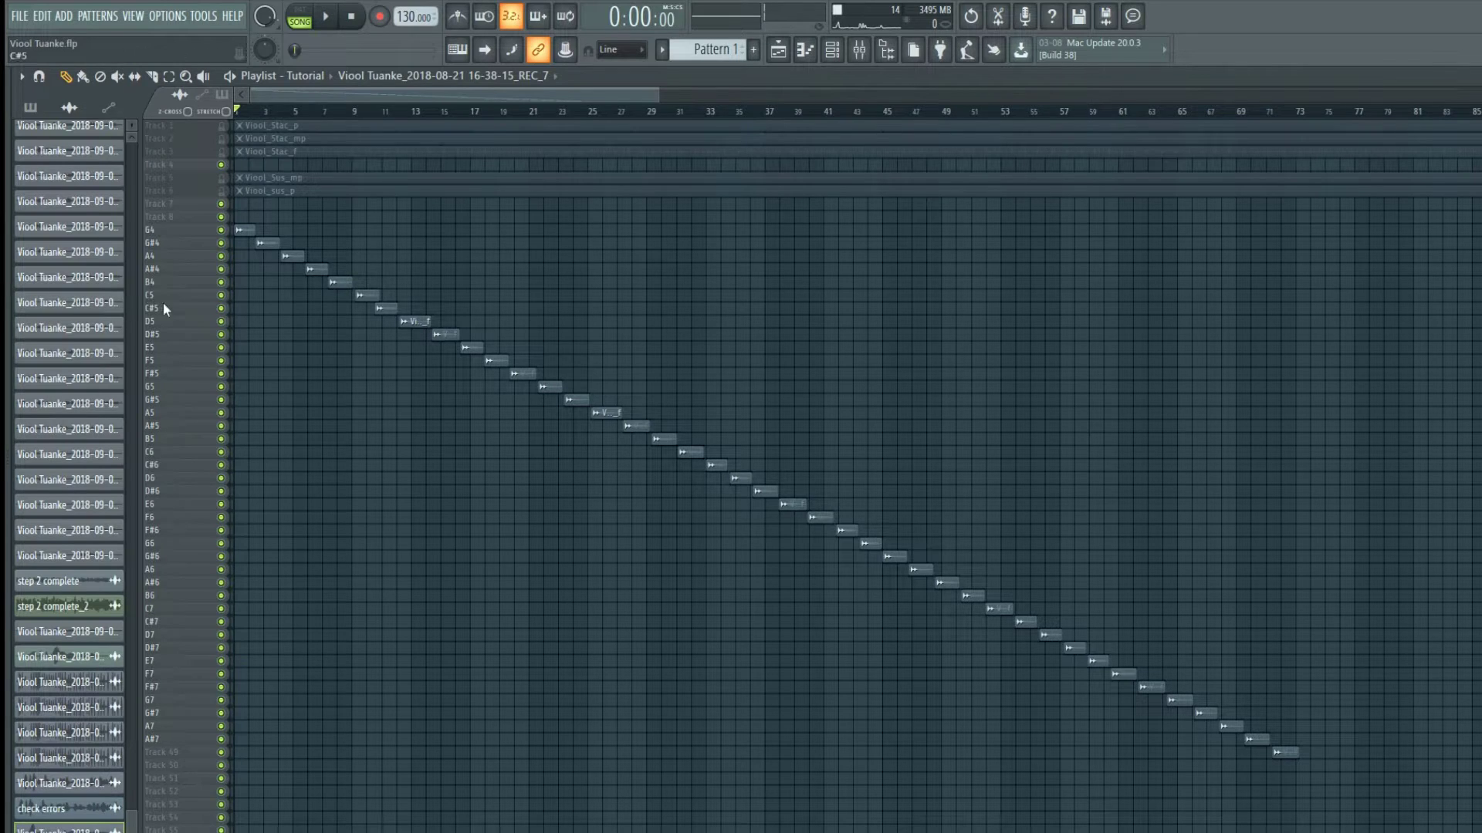
# - Start saving the G4 clip as its own unique sample
pyautogui.scroll(-4, 163, 294)
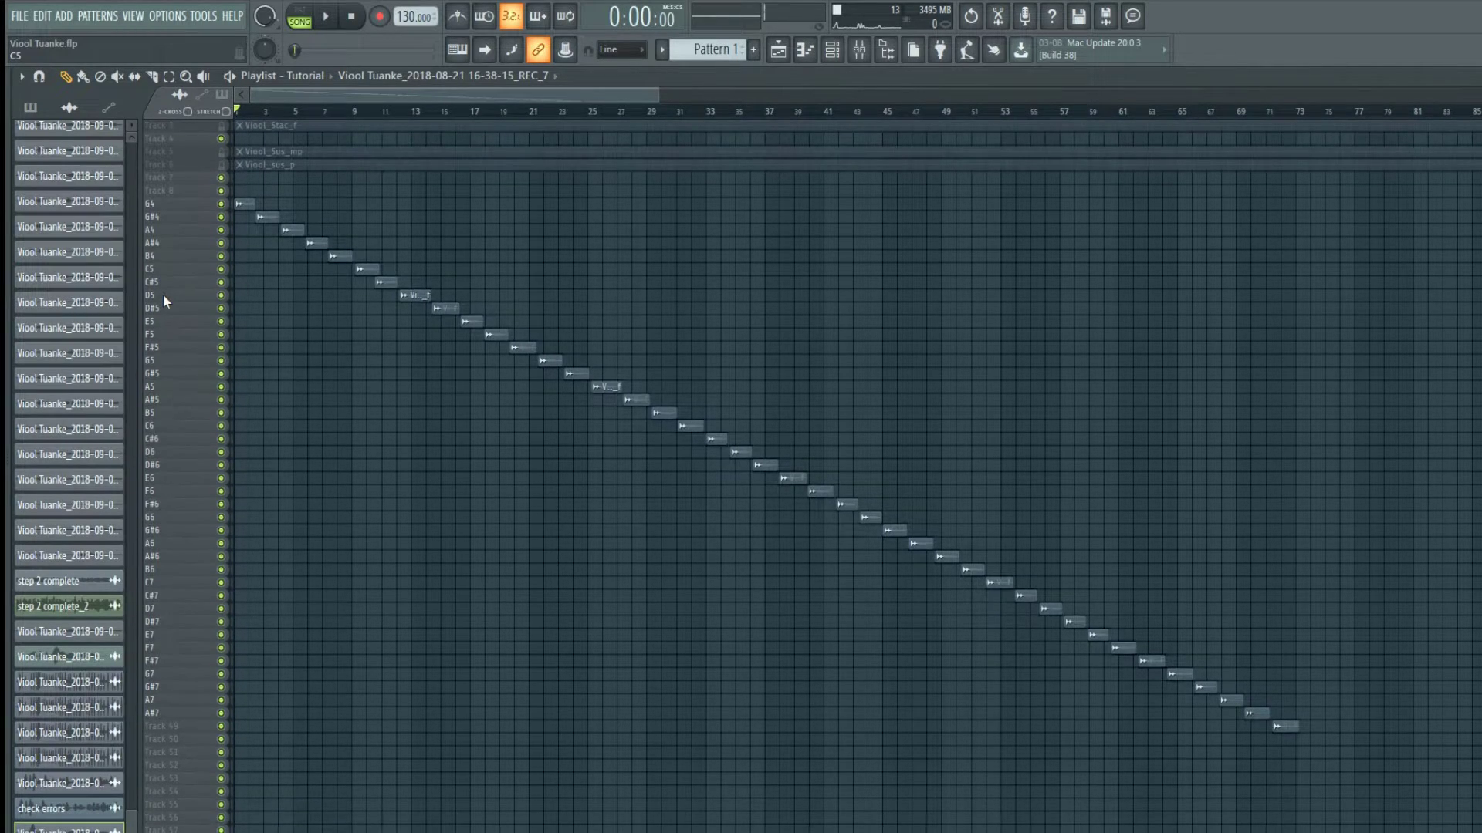
pyautogui.scroll(-1, 164, 290)
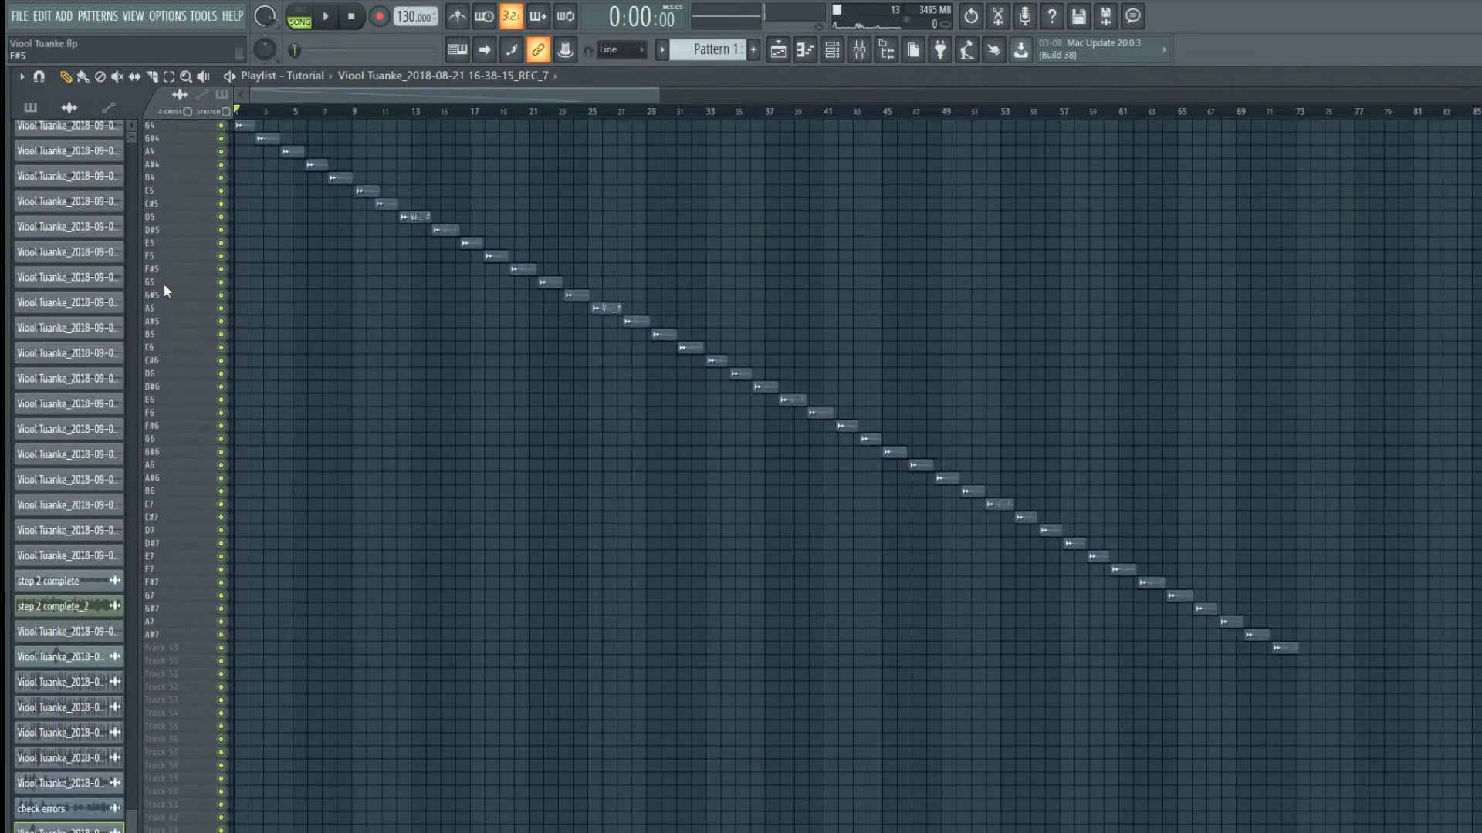
pyautogui.rightClick(242, 131)
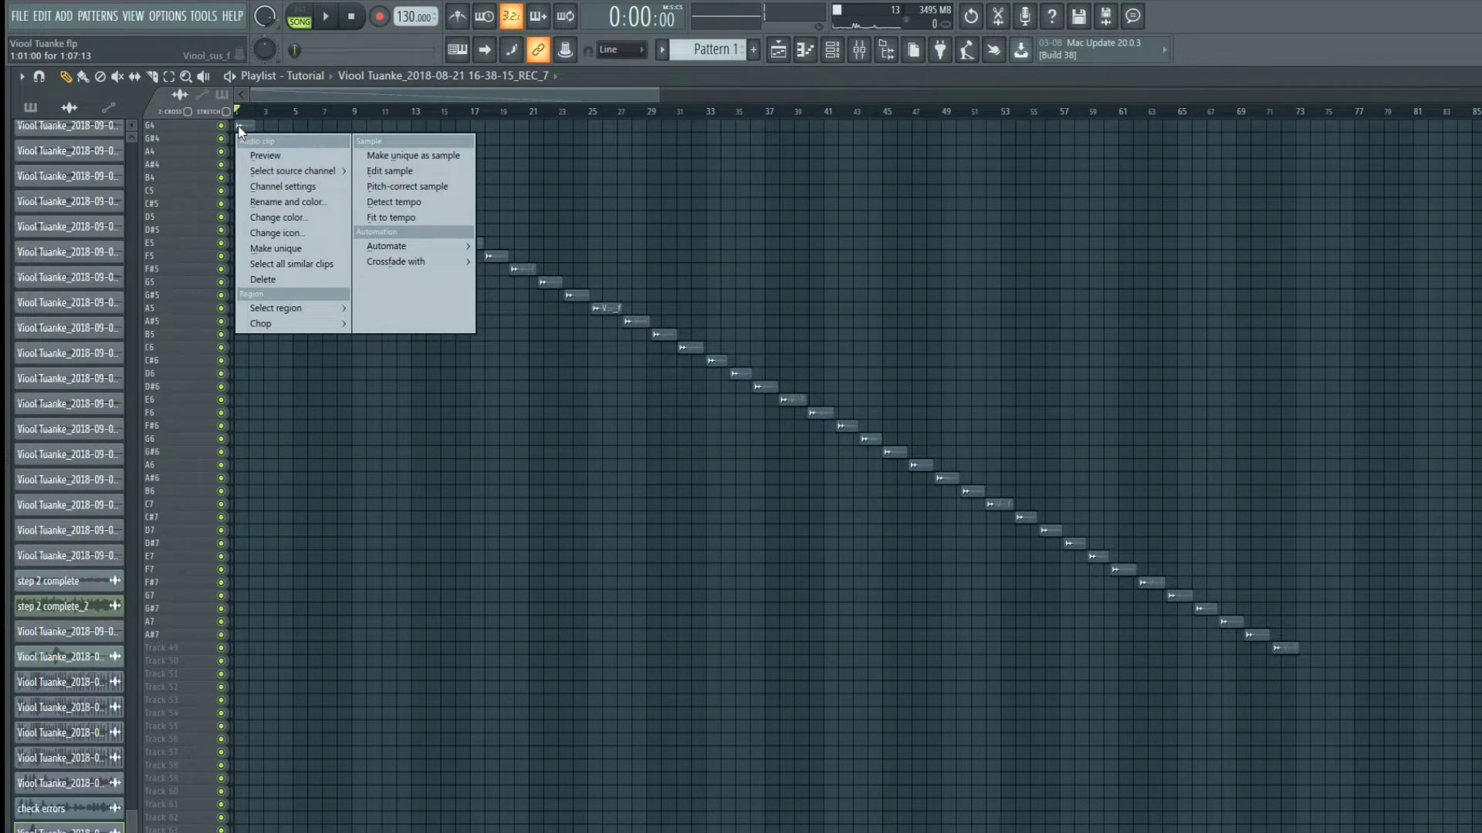
pyautogui.click(410, 154)
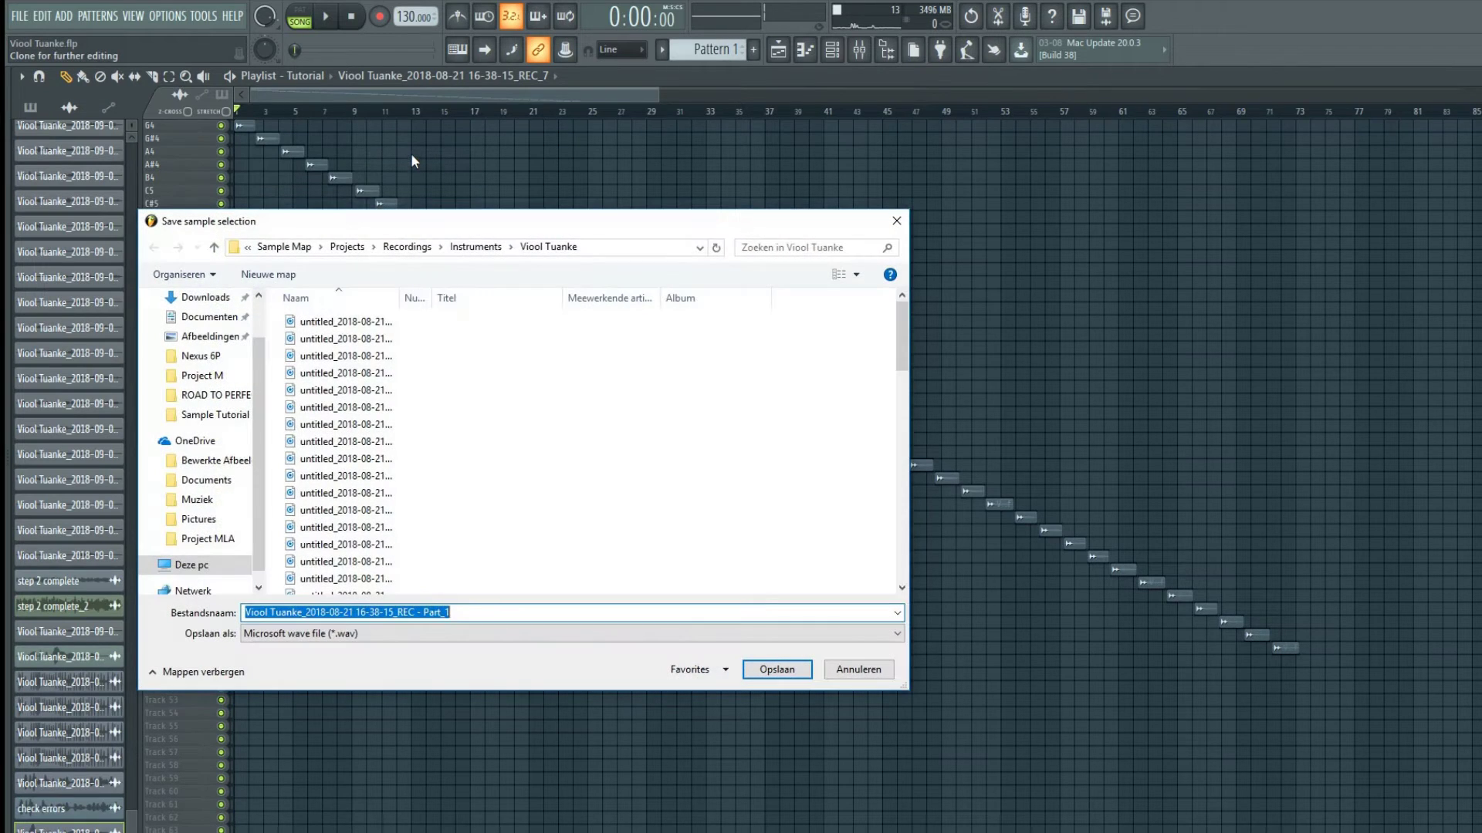
pyautogui.moveTo(344, 221); pyautogui.dragTo(433, 149)
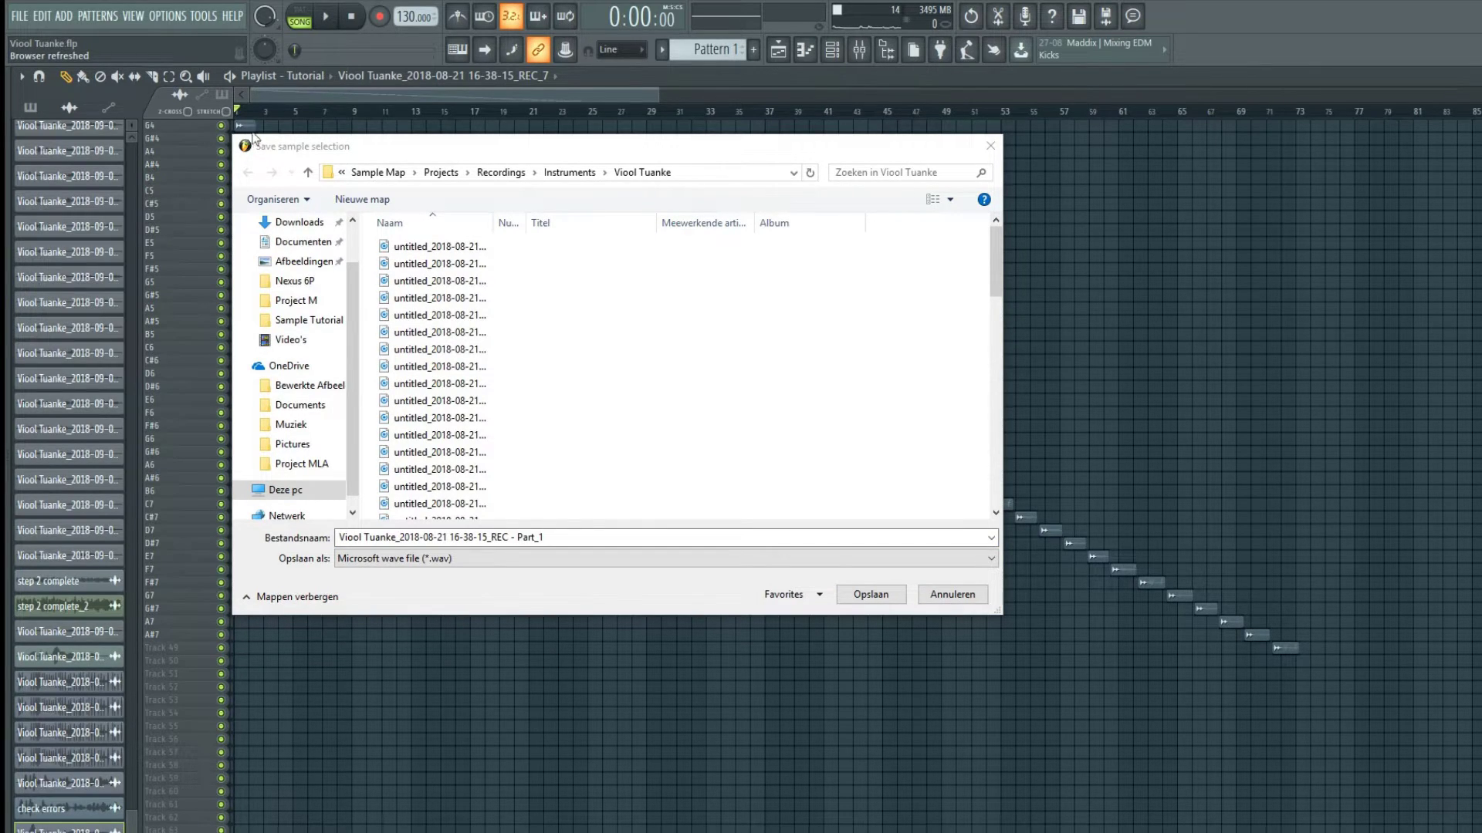
# - Create a folder named Tutorial Violin in the Viool Tuanke save location
pyautogui.rightClick(392, 233)
pyautogui.click(669, 412)
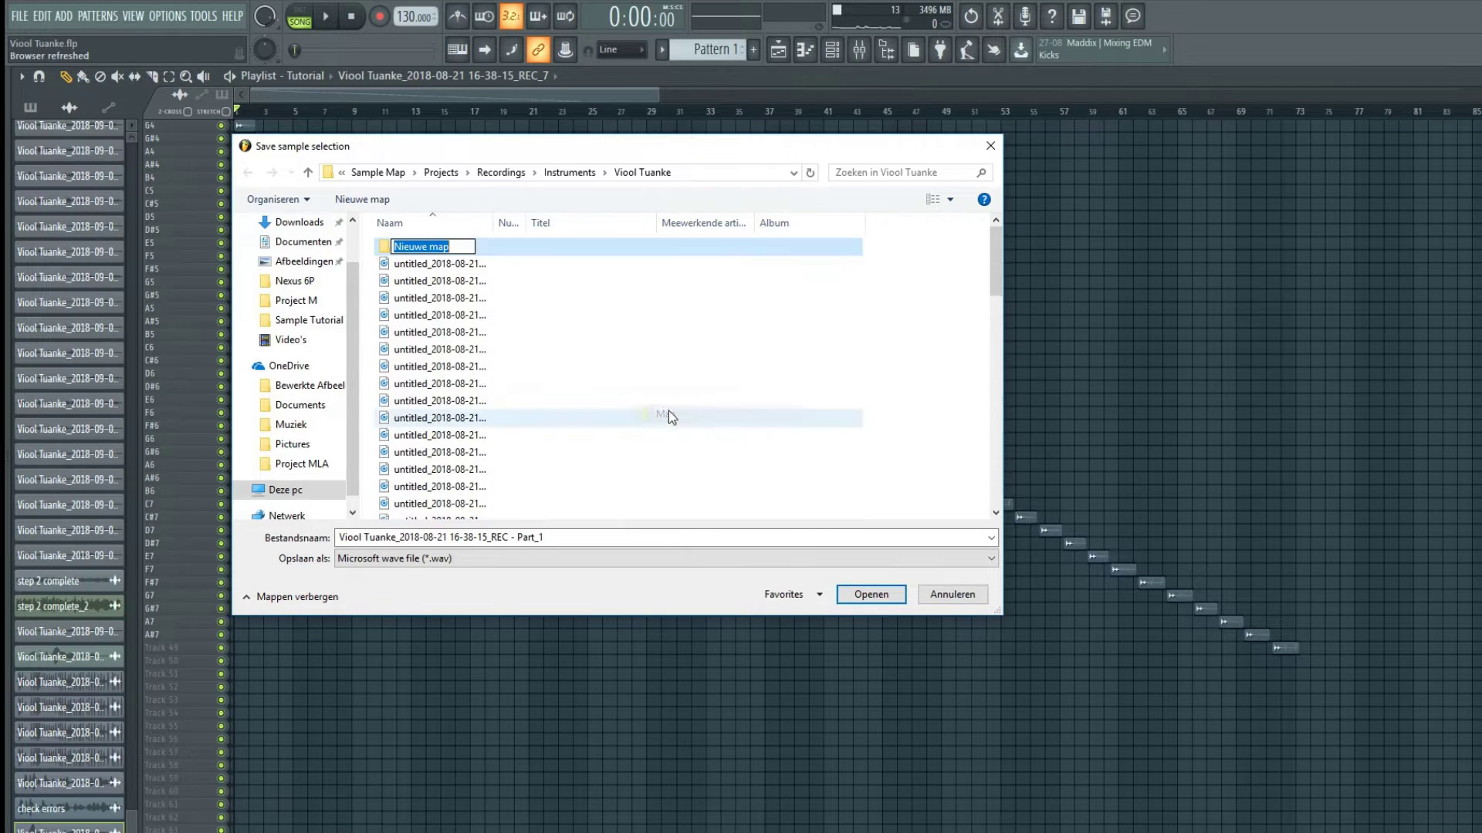
pyautogui.write('Tutorial')
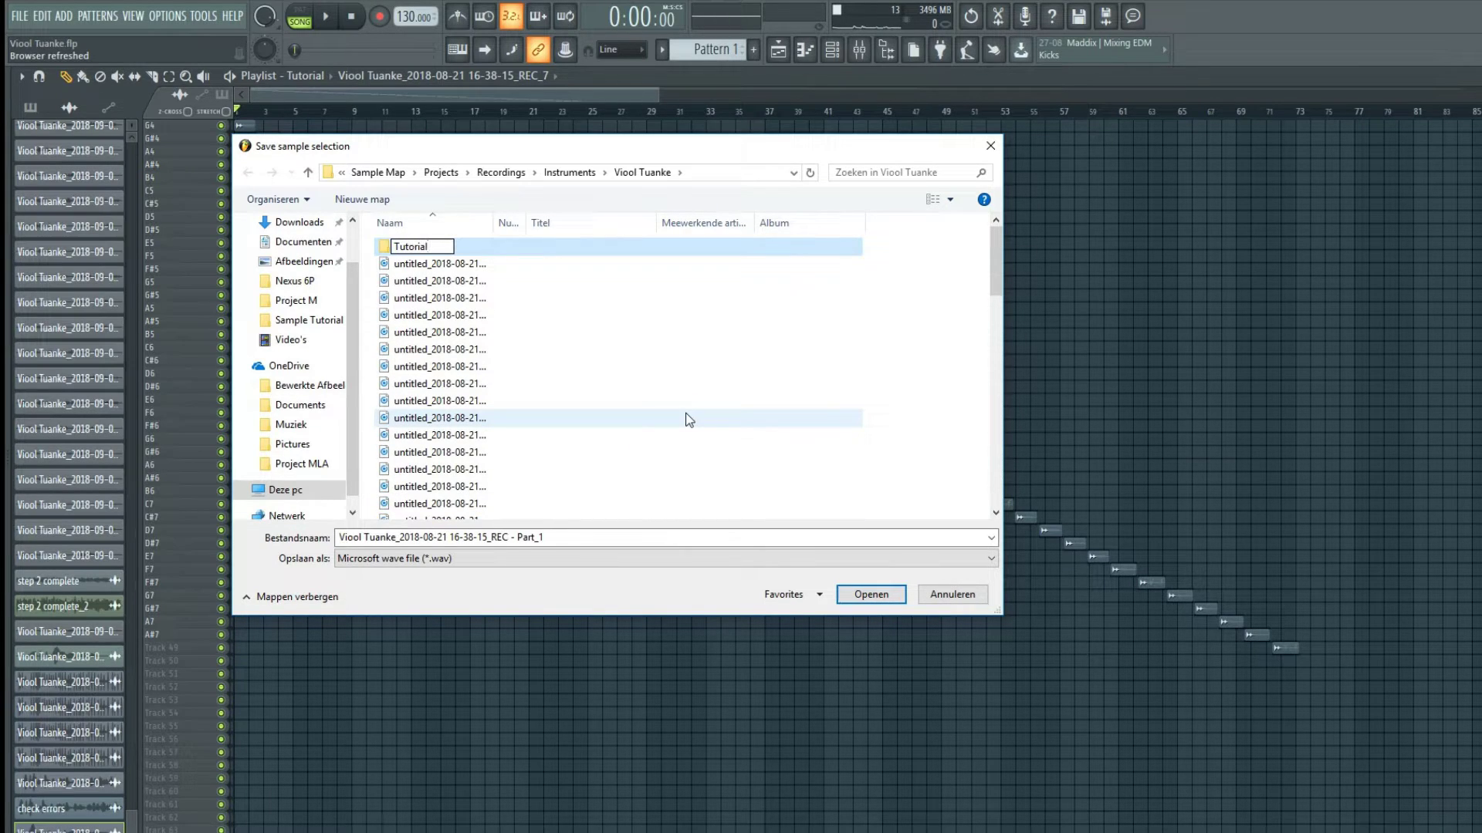
pyautogui.press('Return')
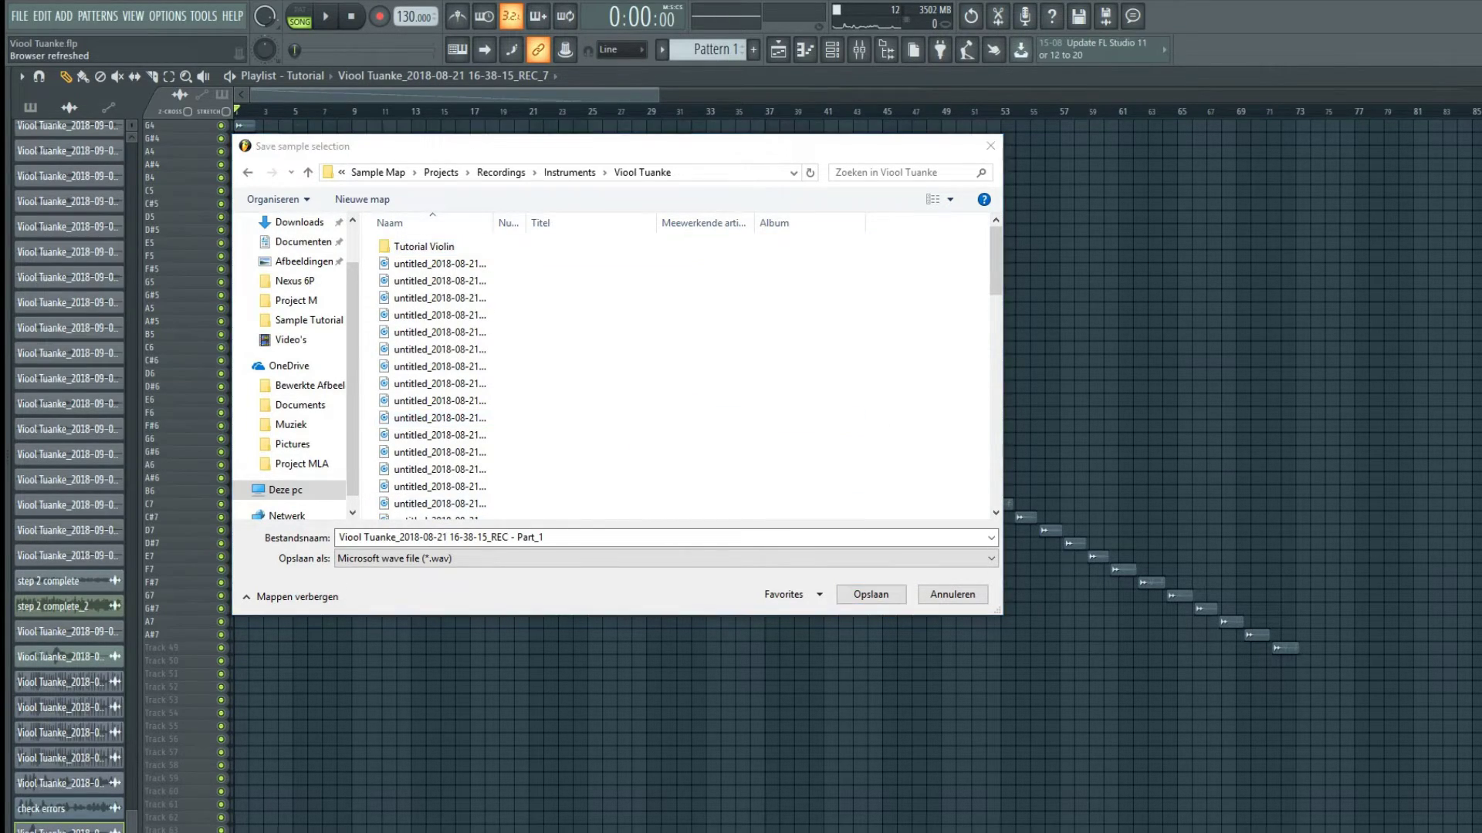
# - Create the subfolders Short and Long inside Tutorial Violin
pyautogui.doubleClick(403, 250)
pyautogui.rightClick(402, 265)
pyautogui.moveTo(625, 445)
pyautogui.click(682, 441)
pyautogui.write('Short')
pyautogui.press('Return')
pyautogui.rightClick(532, 375)
pyautogui.moveTo(694, 549)
pyautogui.click(828, 548)
pyautogui.write('Long')
pyautogui.press('Return')
# - Create the subfolders Soft, Medium and Hard inside the Long folder
pyautogui.doubleClick(457, 248)
pyautogui.rightClick(455, 270)
pyautogui.moveTo(552, 446)
pyautogui.click(758, 446)
pyautogui.write('Soft')
pyautogui.press('Return')
pyautogui.rightClick(611, 350)
pyautogui.moveTo(705, 522)
pyautogui.click(880, 526)
pyautogui.write('Medium')
pyautogui.press('Return')
pyautogui.rightClick(477, 361)
pyautogui.moveTo(580, 528)
pyautogui.click(772, 533)
pyautogui.write('Hard')
pyautogui.press('Return')
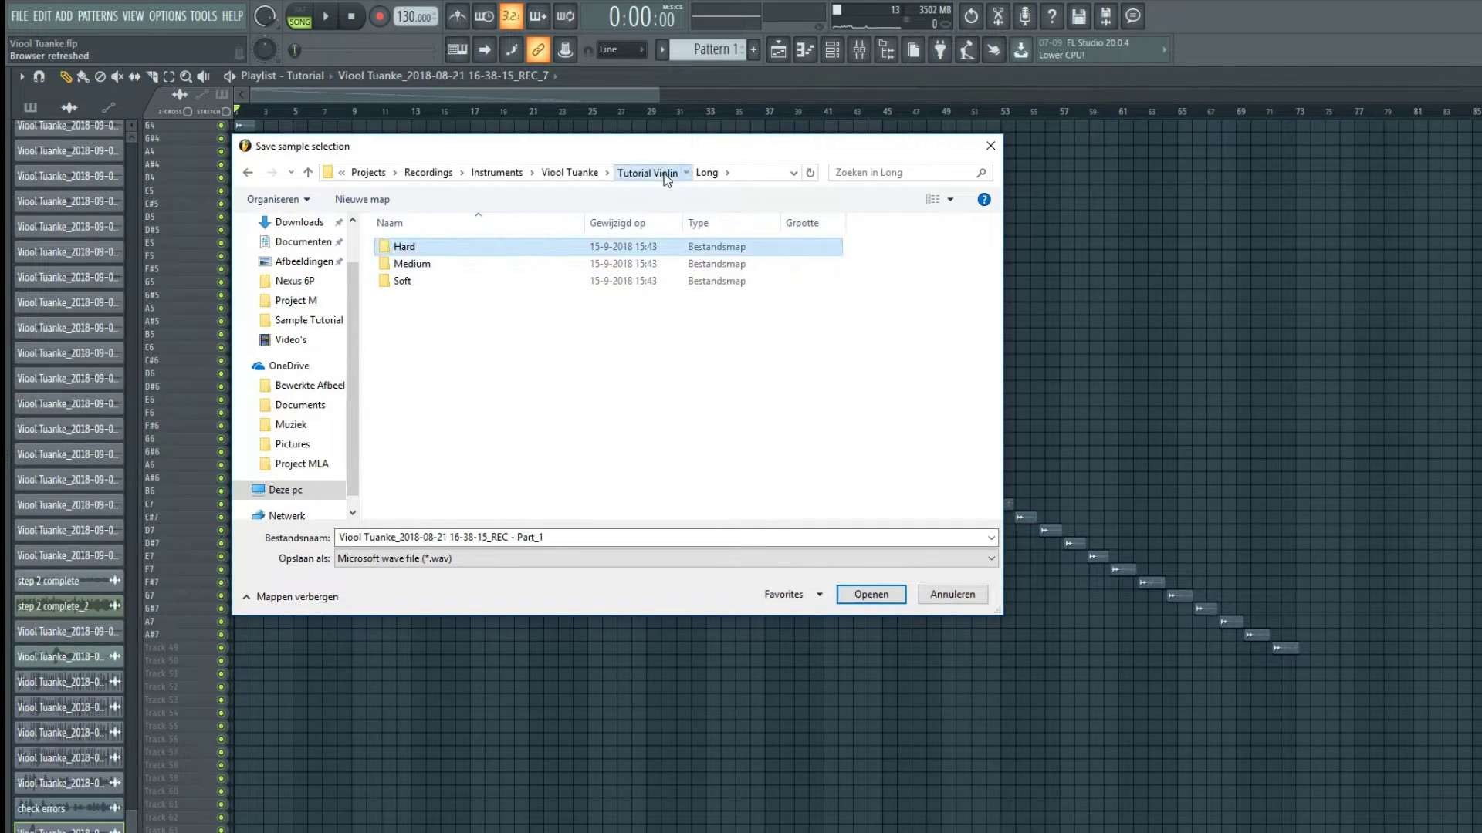
# - Create the subfolders Soft, Medium and Hard inside the Short folder
pyautogui.click(662, 177)
pyautogui.doubleClick(435, 264)
pyautogui.rightClick(436, 264)
pyautogui.moveTo(556, 438)
pyautogui.click(717, 441)
pyautogui.write('Soft')
pyautogui.press('Return')
pyautogui.rightClick(568, 359)
pyautogui.moveTo(610, 531)
pyautogui.click(865, 534)
pyautogui.write('Medium')
pyautogui.press('Return')
pyautogui.rightClick(535, 358)
pyautogui.click(847, 527)
pyautogui.write('Hard')
pyautogui.press('Return')
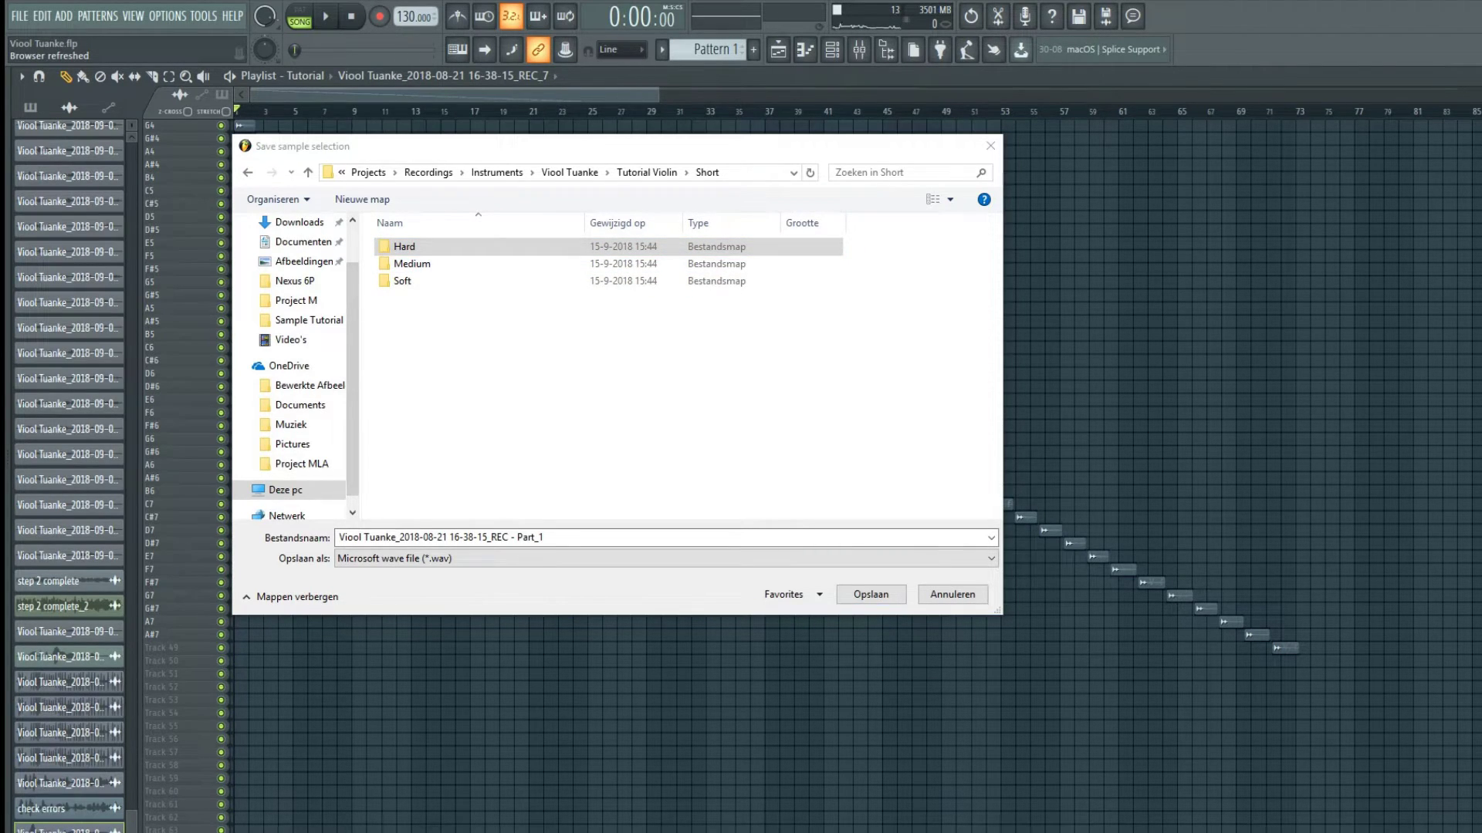
# - Save the G4 sample as Violin_short_hard_g4 in the Short > Hard folder
pyautogui.doubleClick(431, 252)
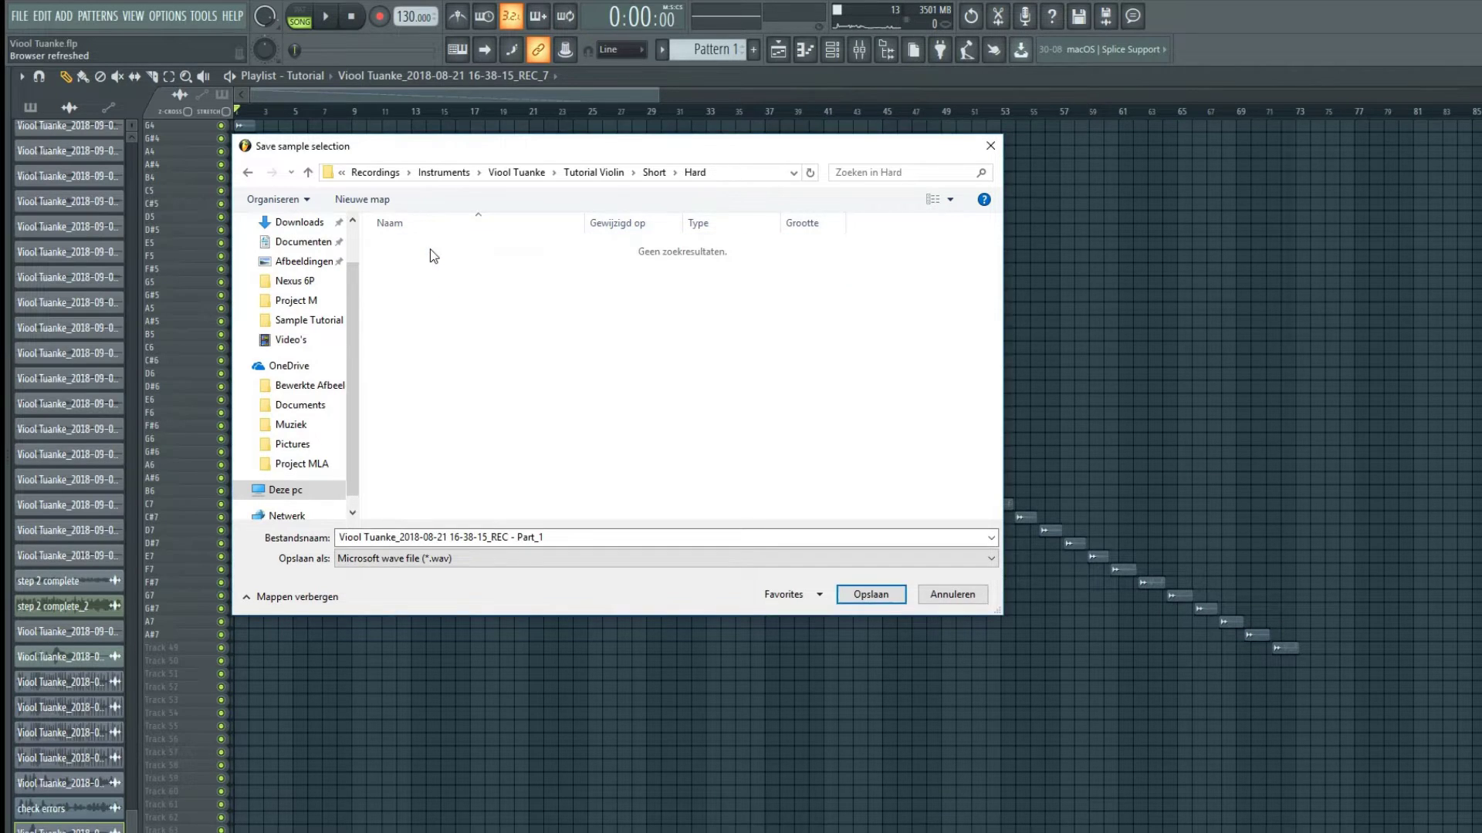
pyautogui.click(478, 537)
pyautogui.write('Violin_Short_hard_g4')
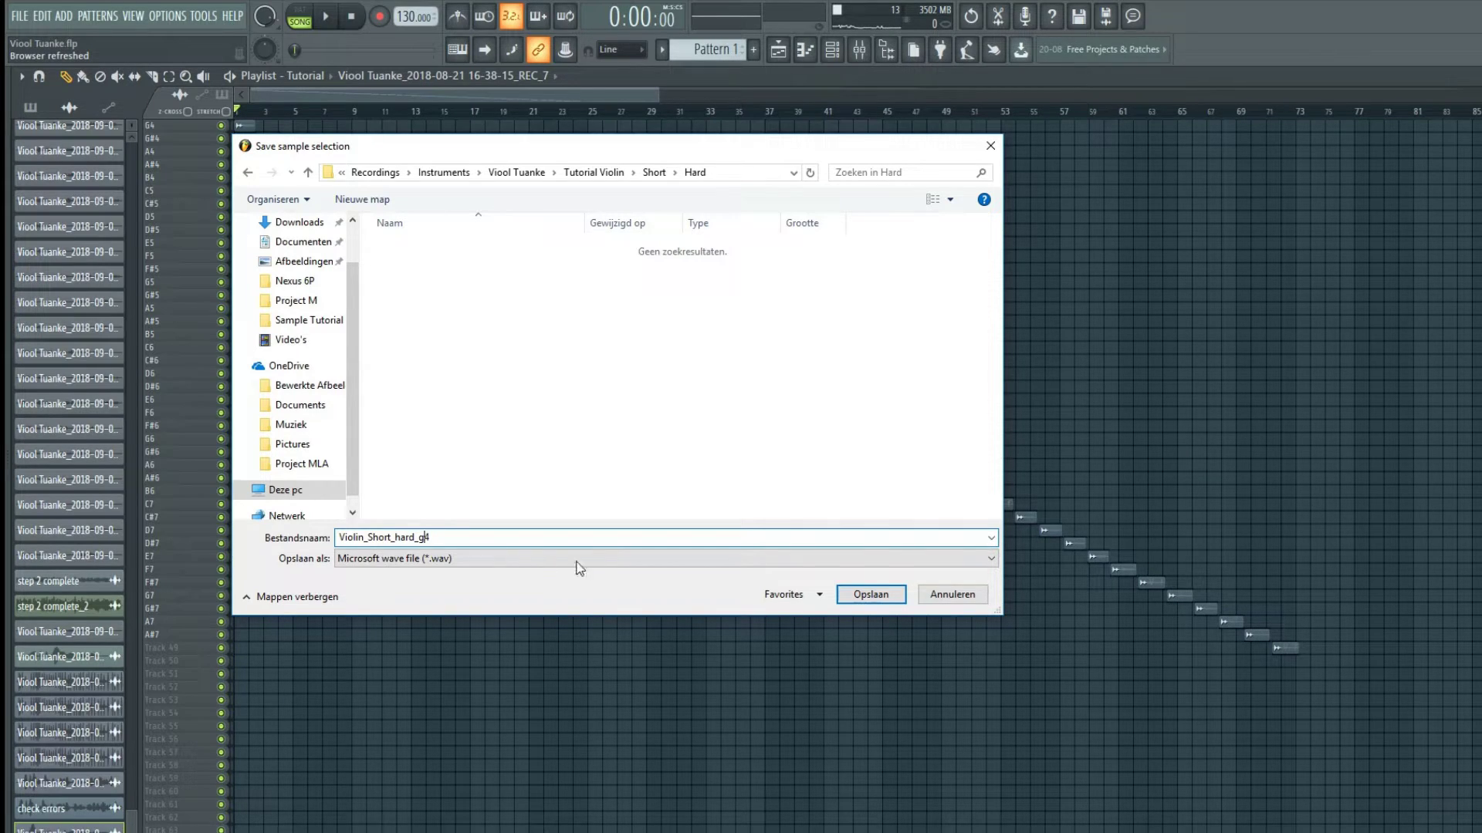
pyautogui.press('BackSpace')
pyautogui.write('s')
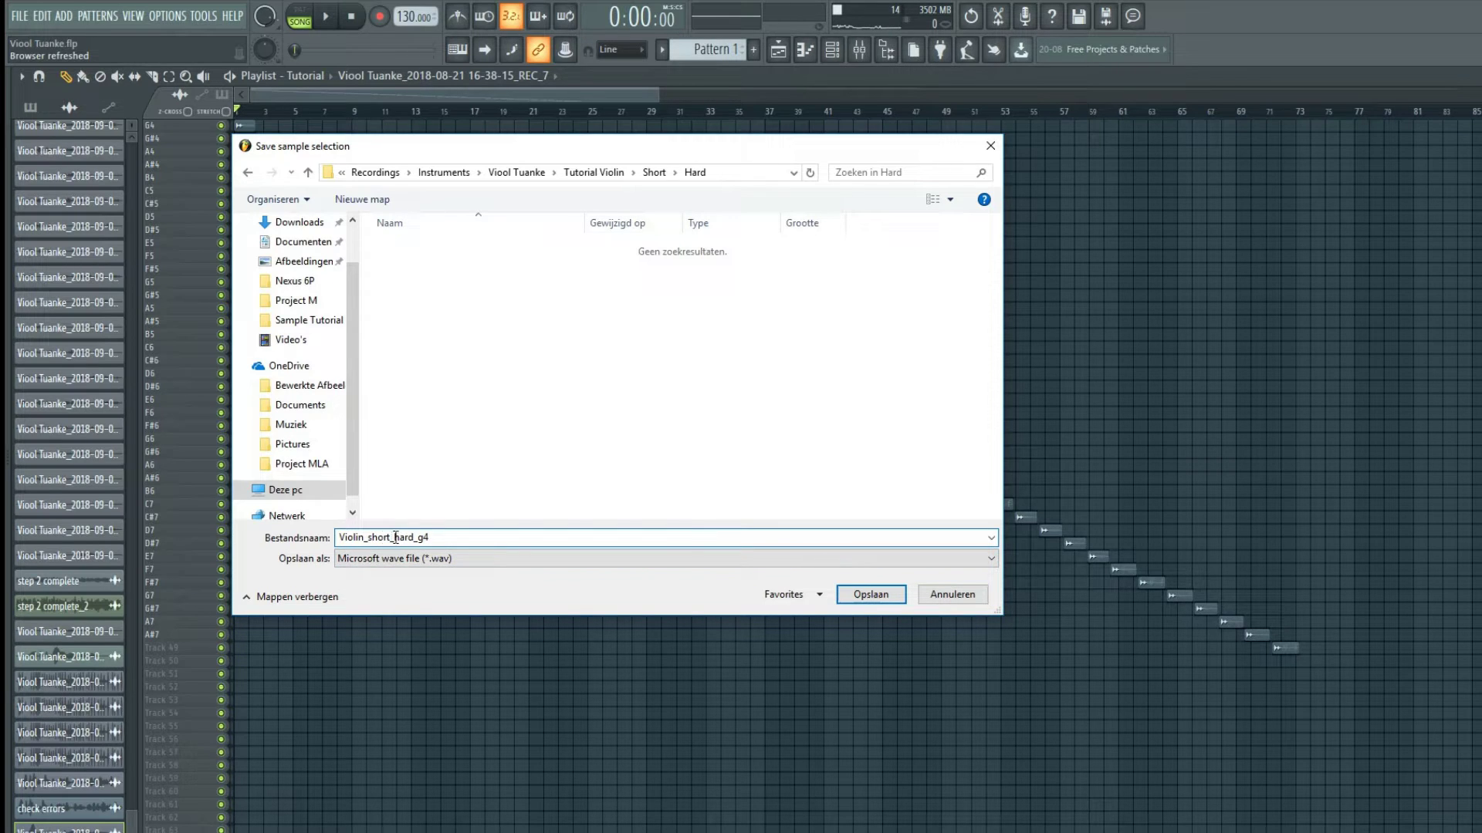
pyautogui.click(861, 594)
# - Make the C5 clip a unique sample saved as Violin_short_hard_c5 in Tutorial Violin > Short > Hard
pyautogui.scroll(-2, 540, 309)
pyautogui.click(359, 127)
pyautogui.moveTo(416, 155)
pyautogui.click(523, 155)
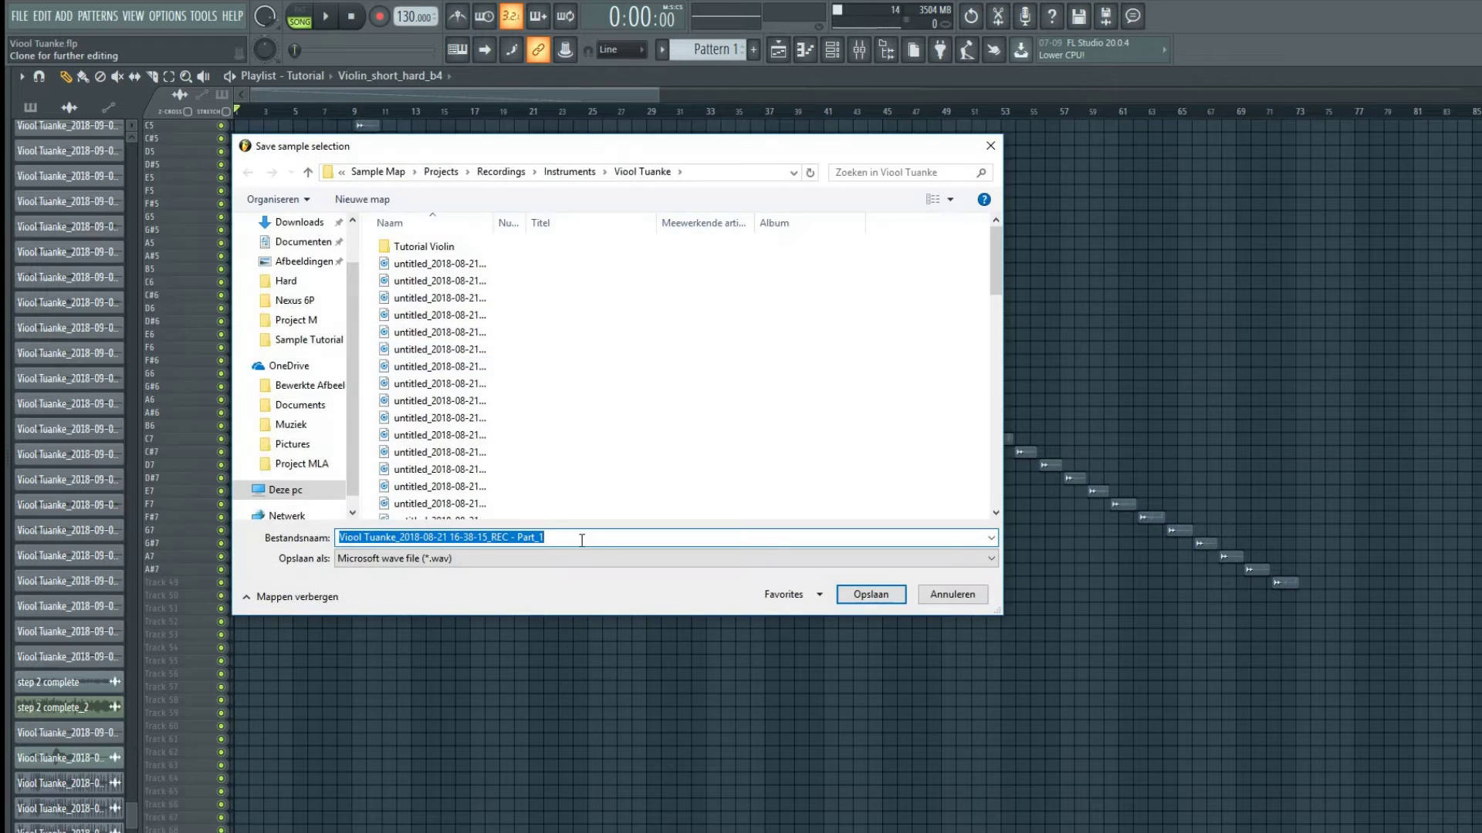
pyautogui.doubleClick(401, 245)
pyautogui.doubleClick(426, 264)
pyautogui.doubleClick(417, 247)
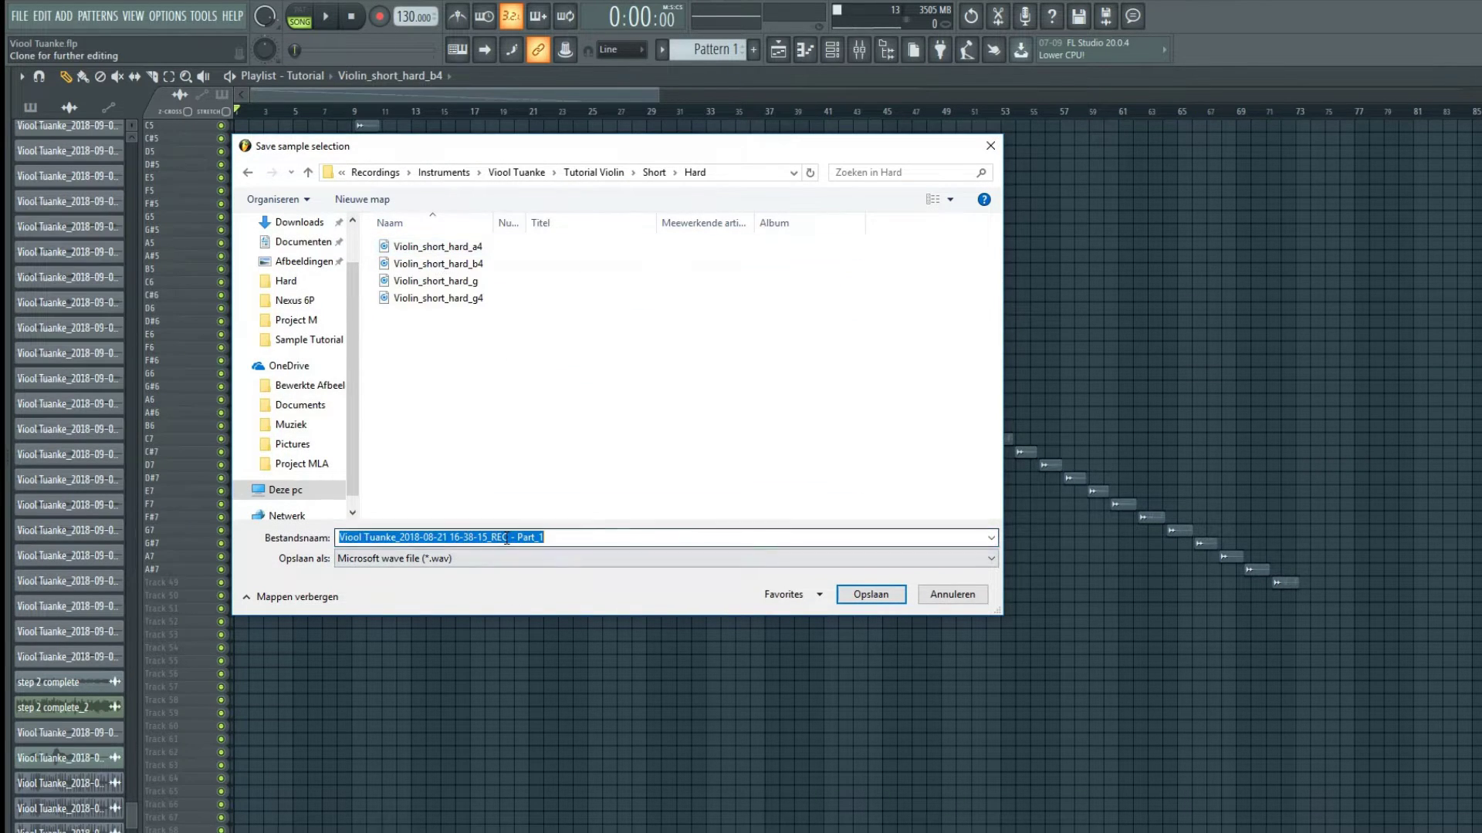
pyautogui.write('Violin_short_hard_c5')
pyautogui.press('Return')
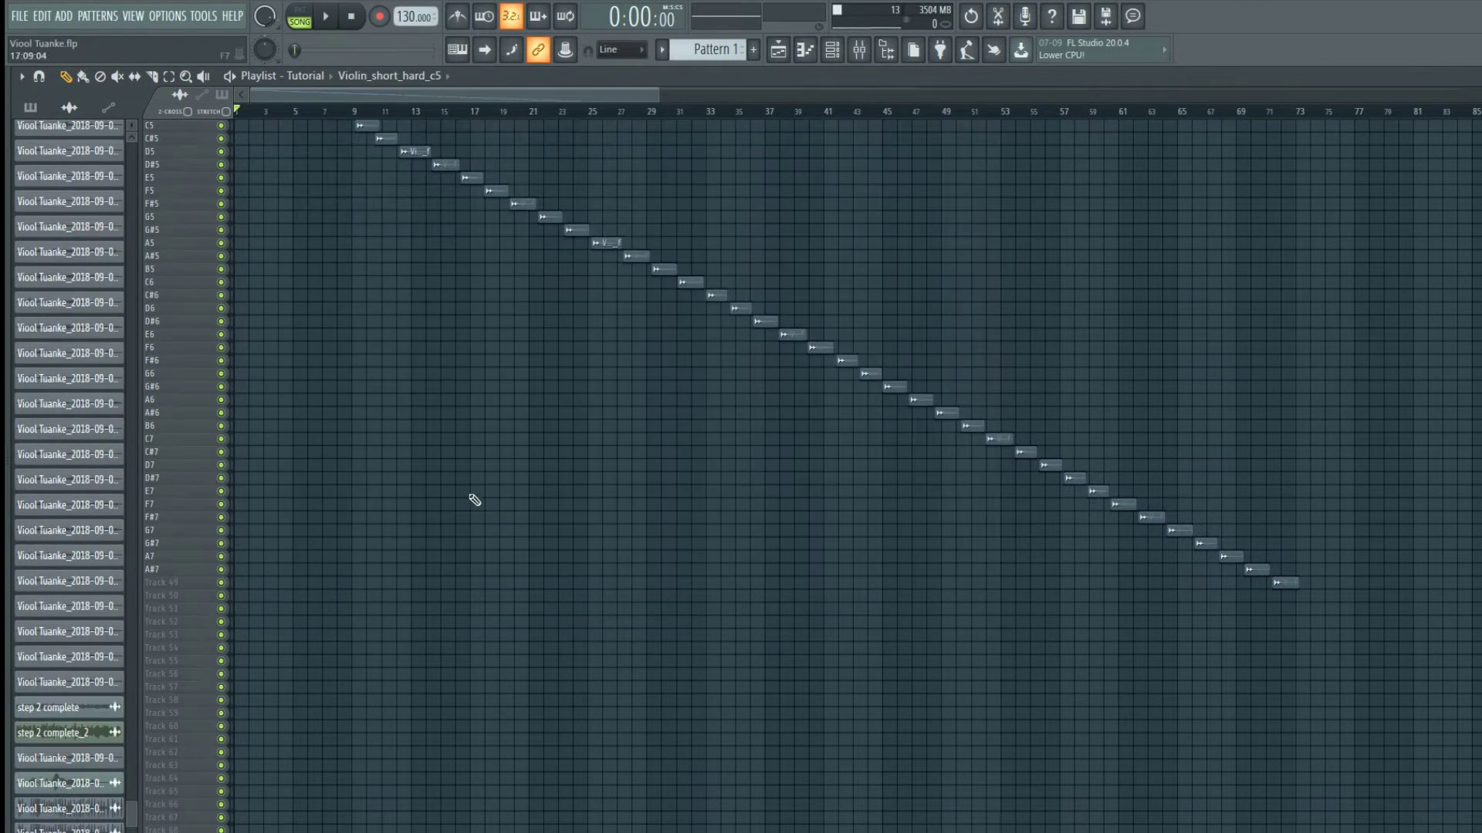
# - Make the C#5 clip a unique sample saved as Violin_short_hard_C#5 in Tutorial Violin > Short > Hard
pyautogui.scroll(-1, 380, 133)
pyautogui.click(379, 126)
pyautogui.moveTo(434, 155)
pyautogui.click(528, 156)
pyautogui.doubleClick(438, 250)
pyautogui.doubleClick(430, 266)
pyautogui.doubleClick(438, 248)
pyautogui.write('Violin_short_hard_C#5')
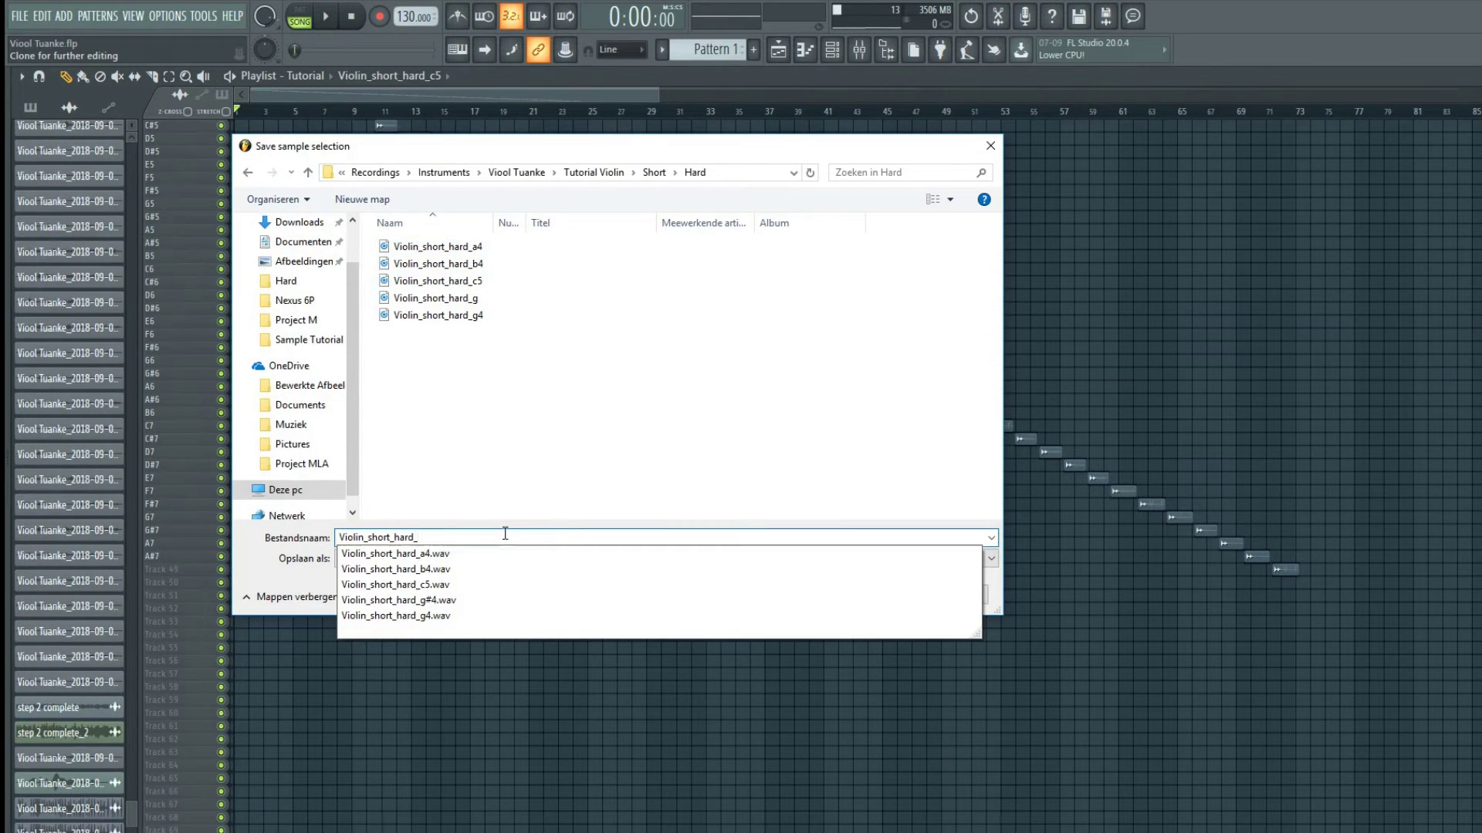
pyautogui.press('Return')
# - Start saving the D5 clip as a unique sample and open the Tutorial Violin folder
pyautogui.scroll(-1, 404, 133)
pyautogui.click(403, 126)
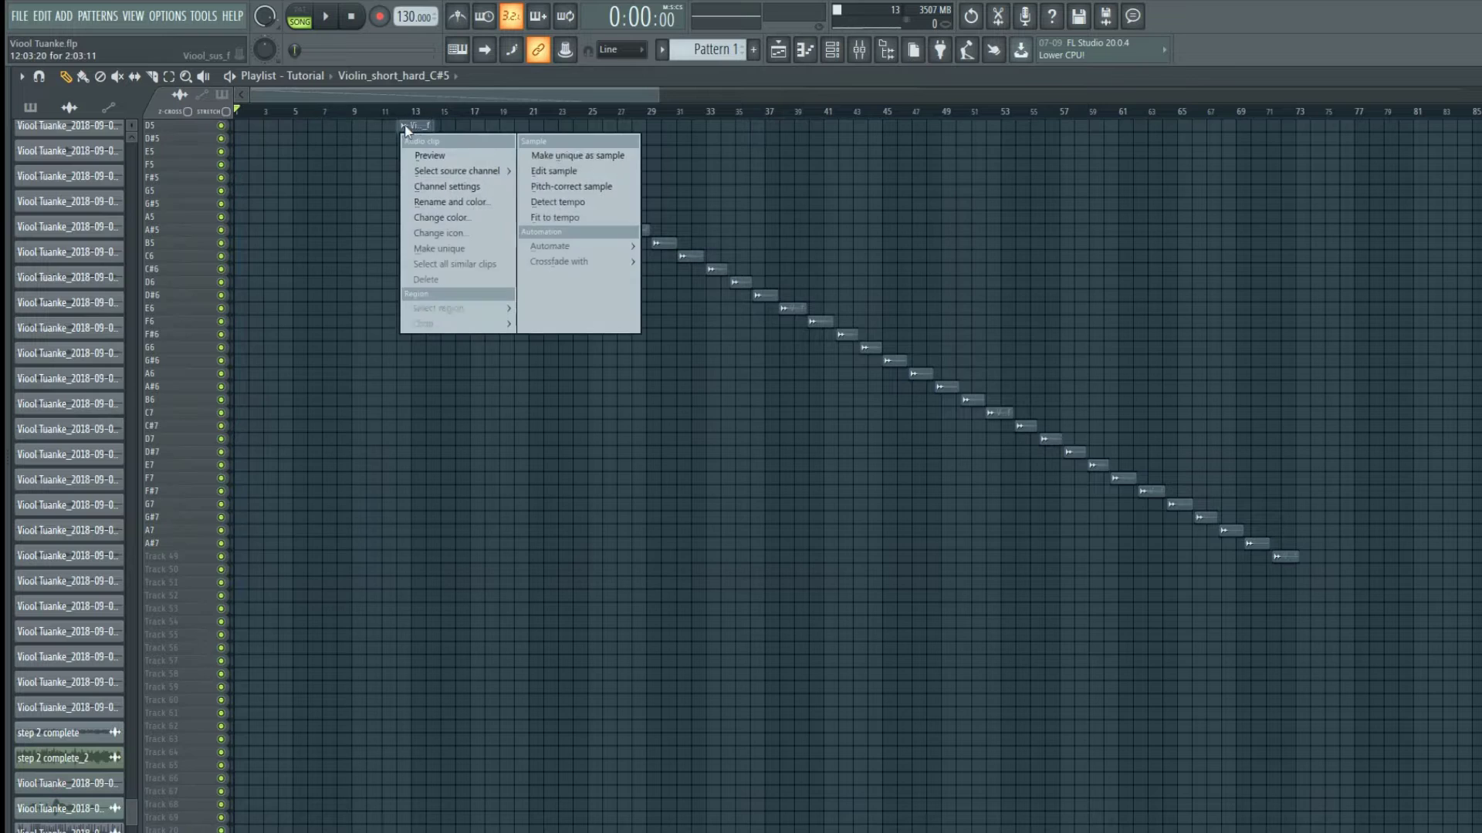
pyautogui.click(541, 156)
pyautogui.doubleClick(443, 249)
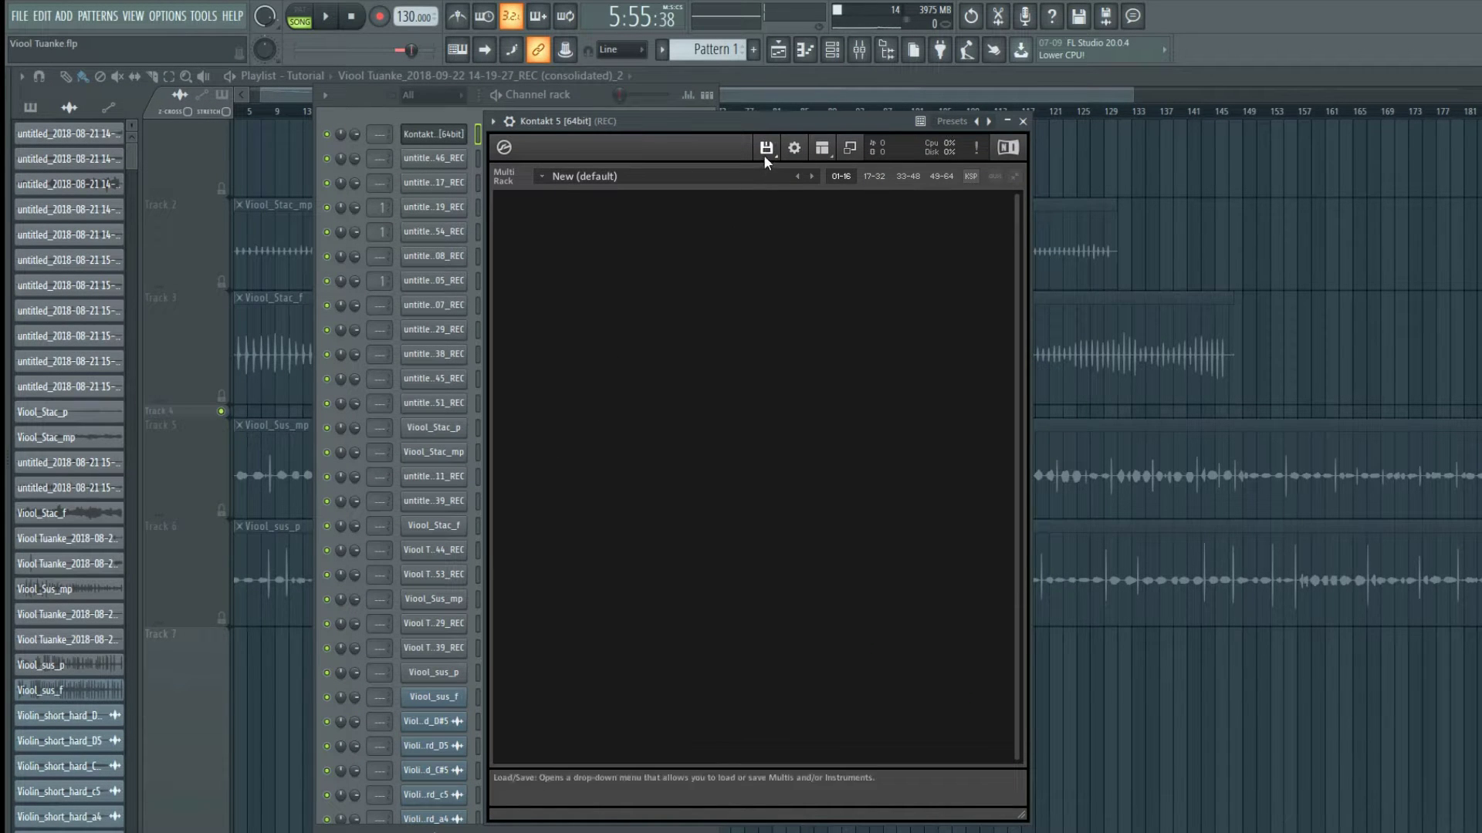
# - Switch to Kontakt 5, create a new instrument and open its Mapping Editor
pyautogui.click(767, 150)
pyautogui.click(770, 167)
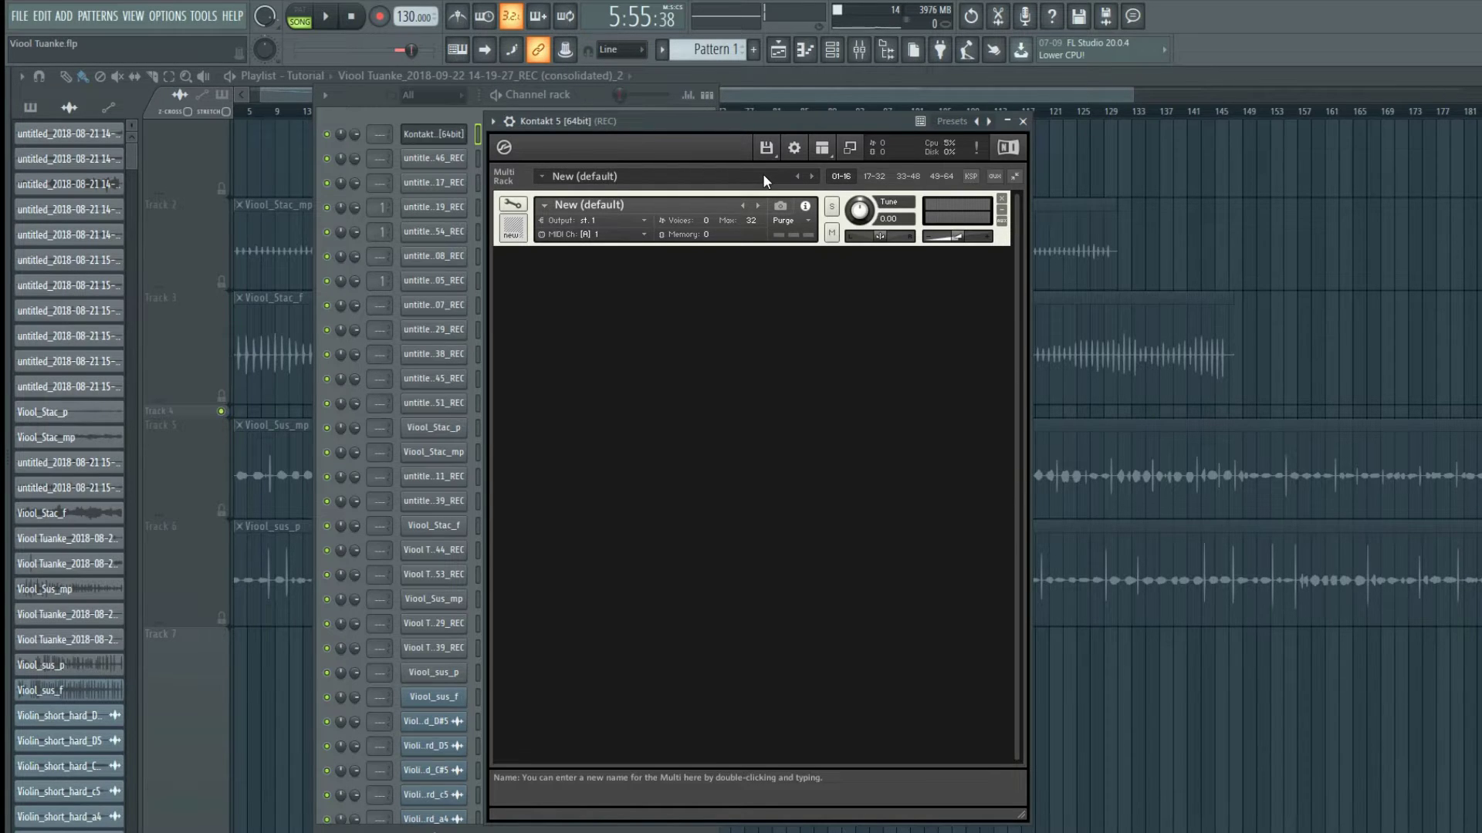
pyautogui.click(509, 206)
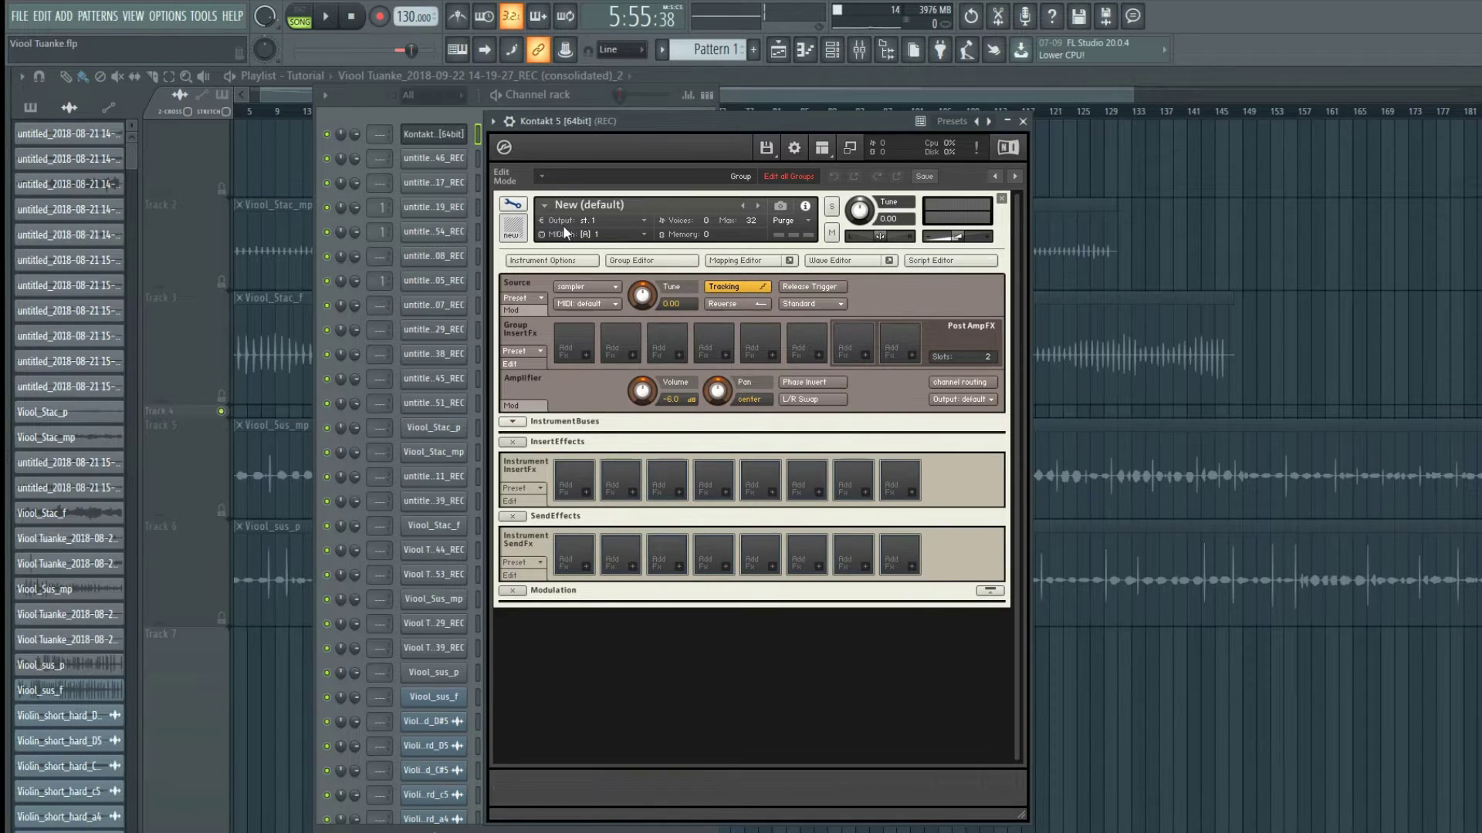
pyautogui.click(752, 265)
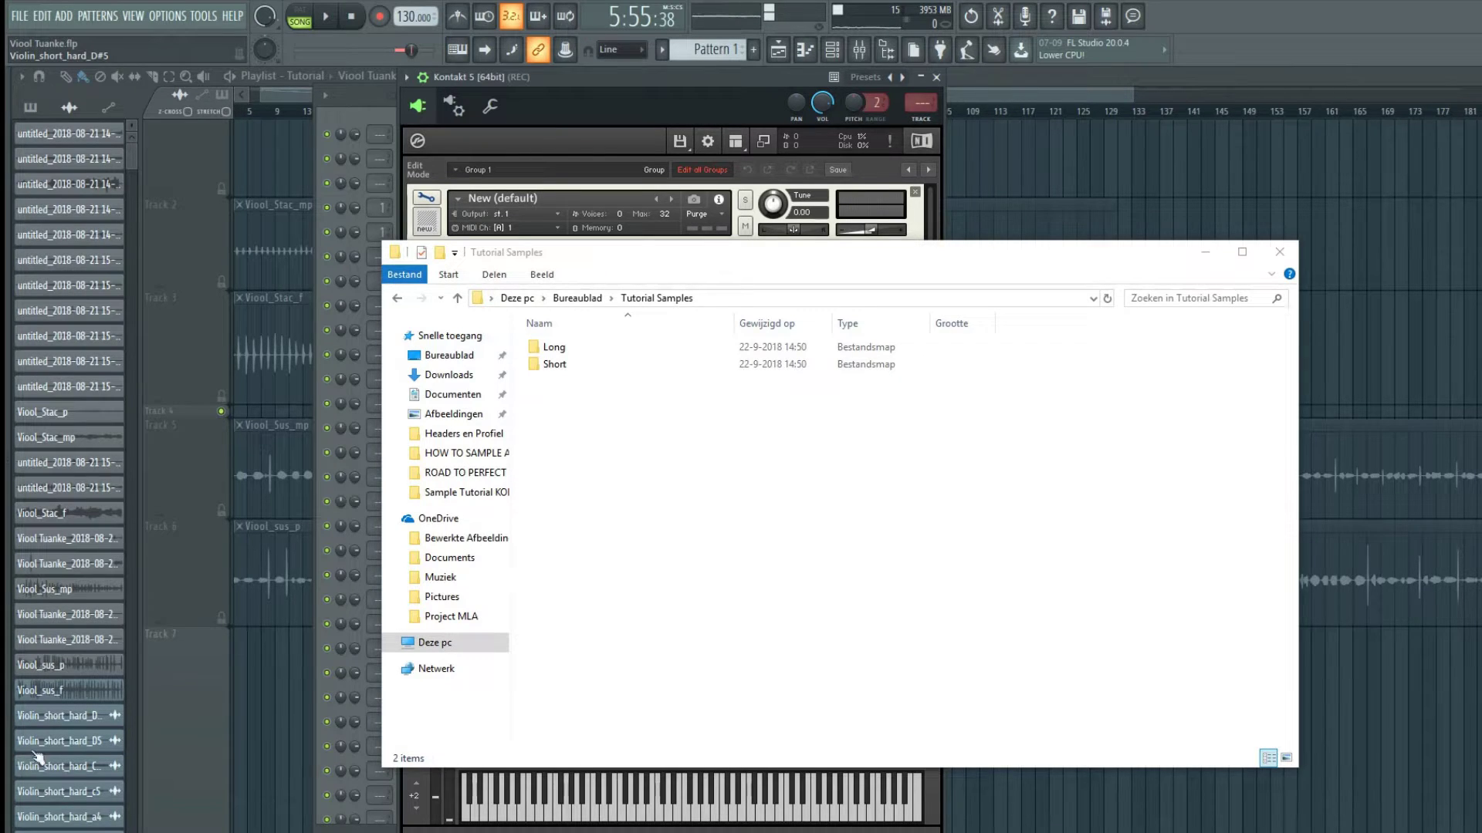
# - Load all samples from Tutorial Samples > Long > Violin_Sus_f into the empty Mapping Editor, then minimize the file window
pyautogui.moveTo(791, 253); pyautogui.dragTo(1051, 277)
pyautogui.doubleClick(857, 374)
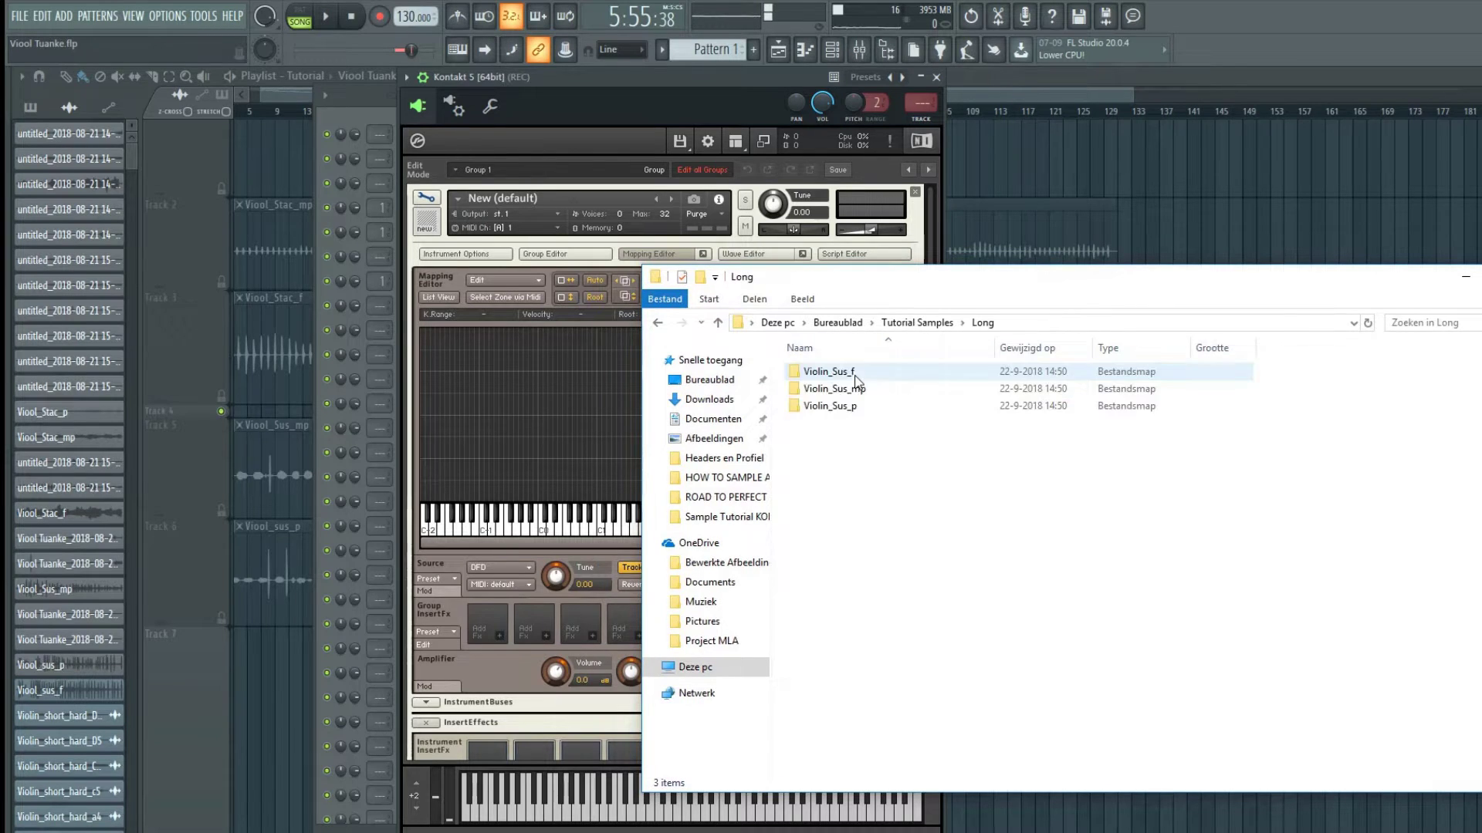
pyautogui.doubleClick(861, 377)
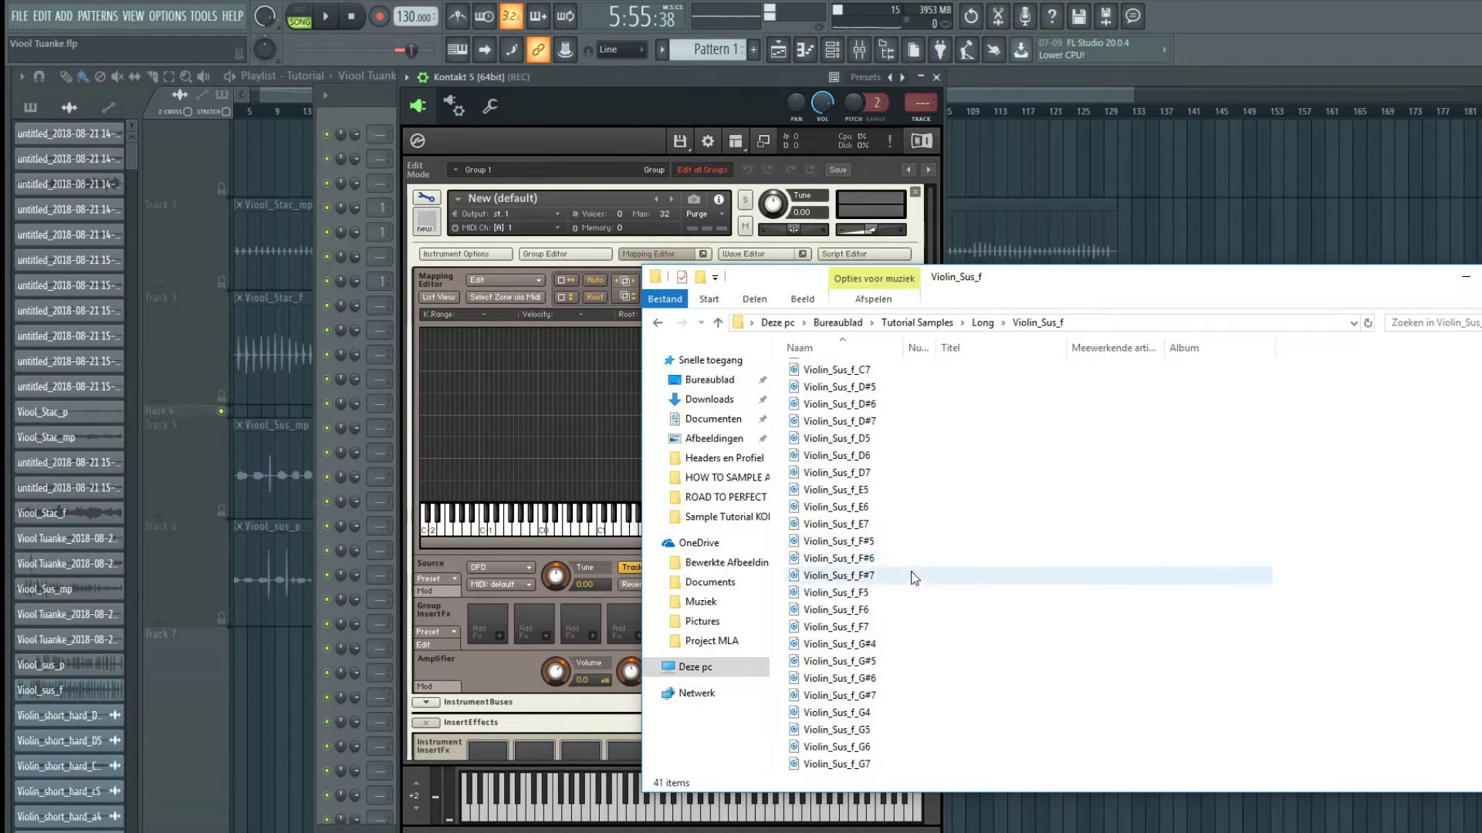
pyautogui.moveTo(783, 770); pyautogui.dragTo(1022, 257)
pyautogui.moveTo(995, 509); pyautogui.dragTo(480, 429)
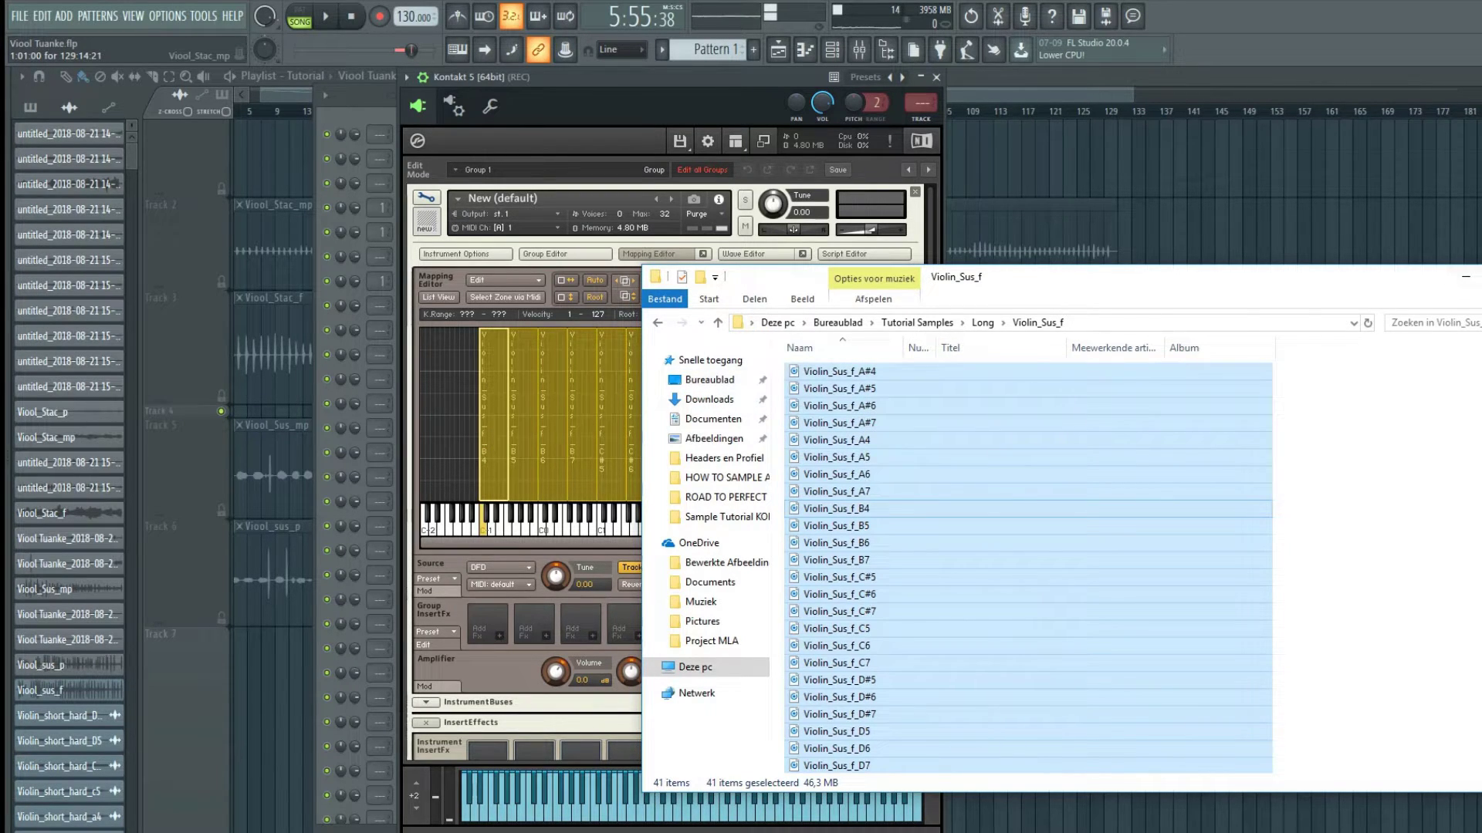
pyautogui.click(1466, 276)
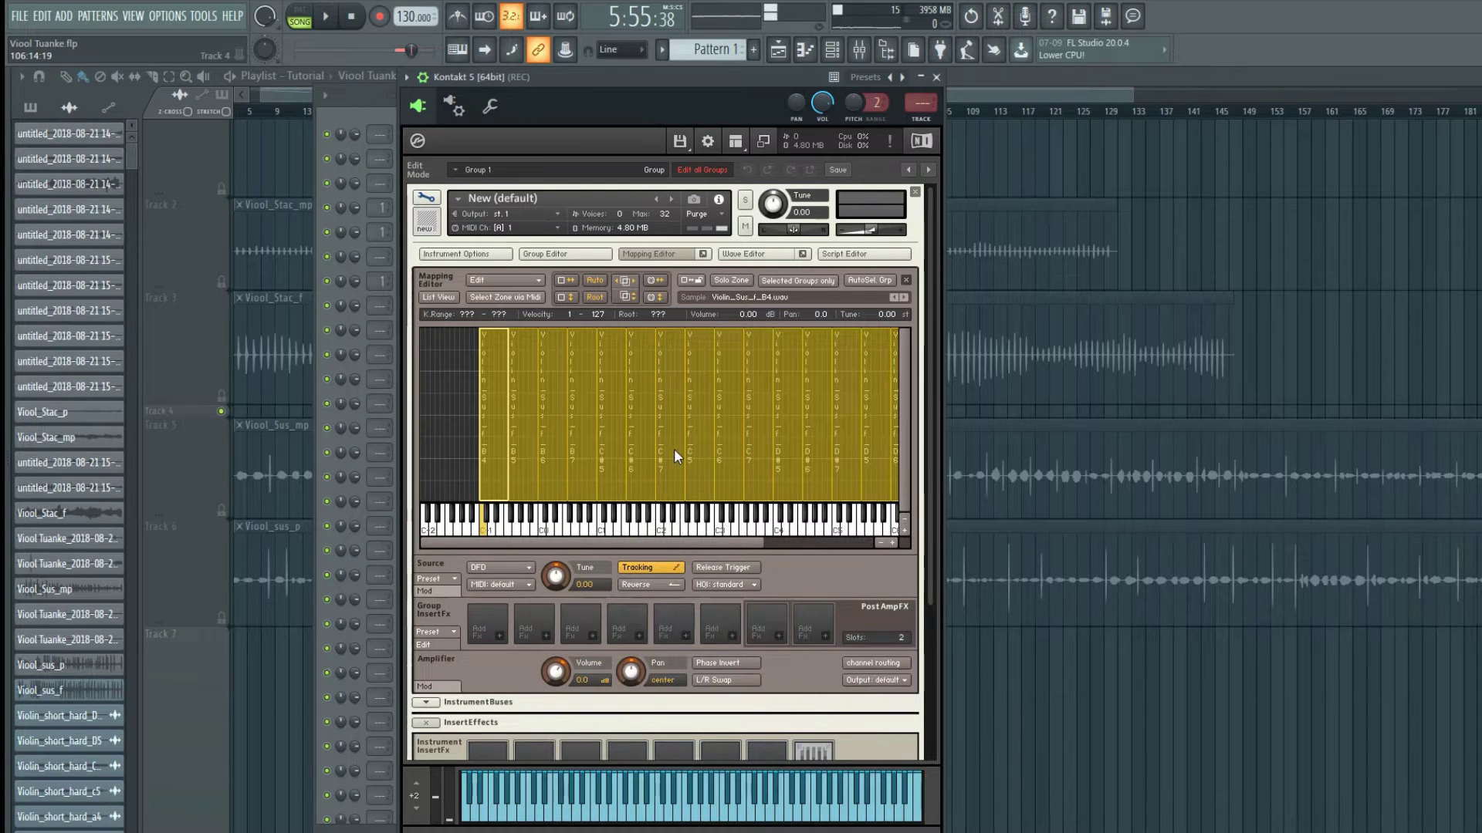
# - Auto-map the zones with the note-name token set to Make Root Key, and limit their velocity range to 101–127
pyautogui.click(595, 281)
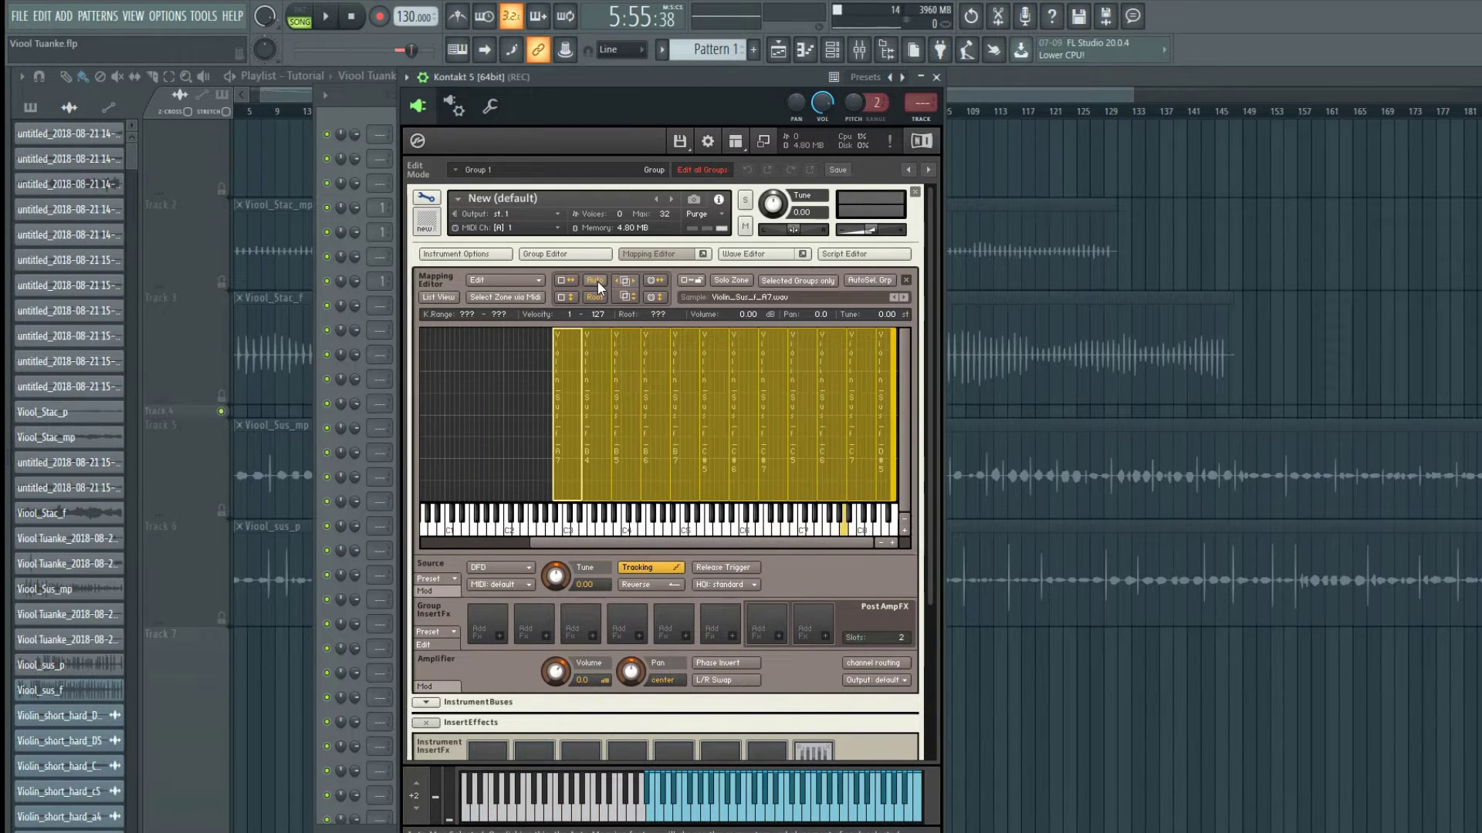
pyautogui.rightClick(598, 280)
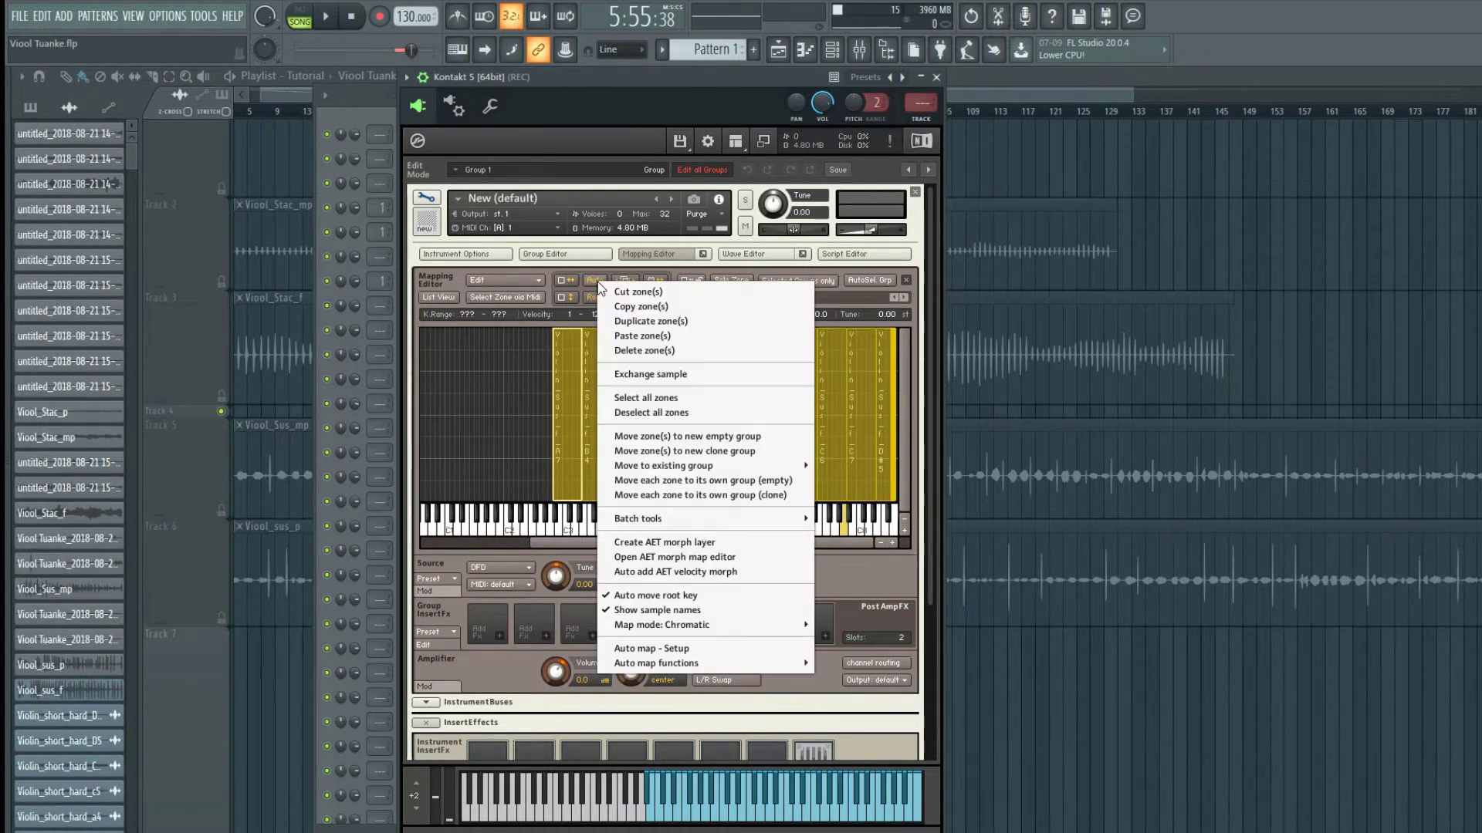
pyautogui.click(662, 649)
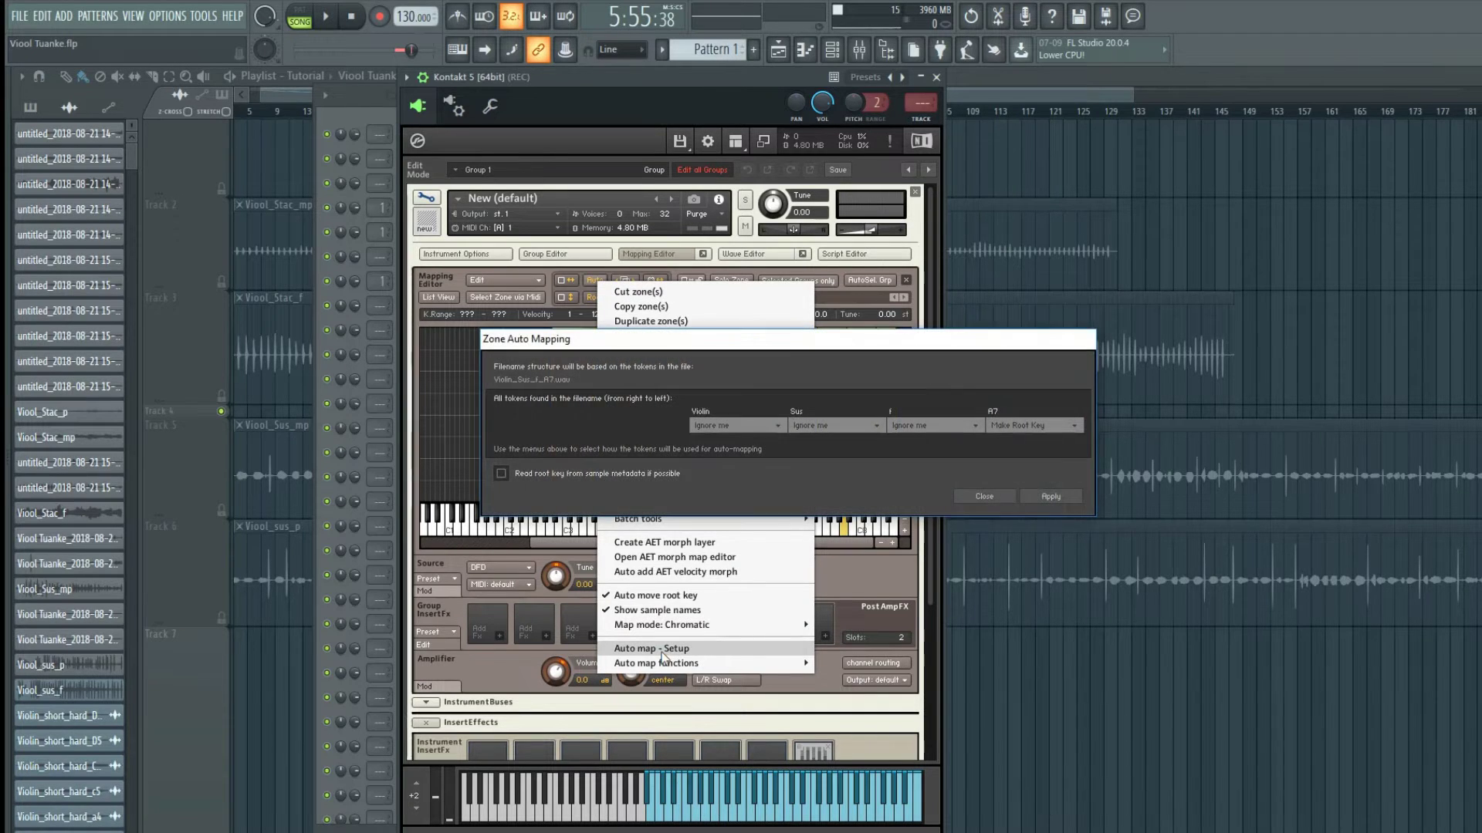
pyautogui.click(1014, 424)
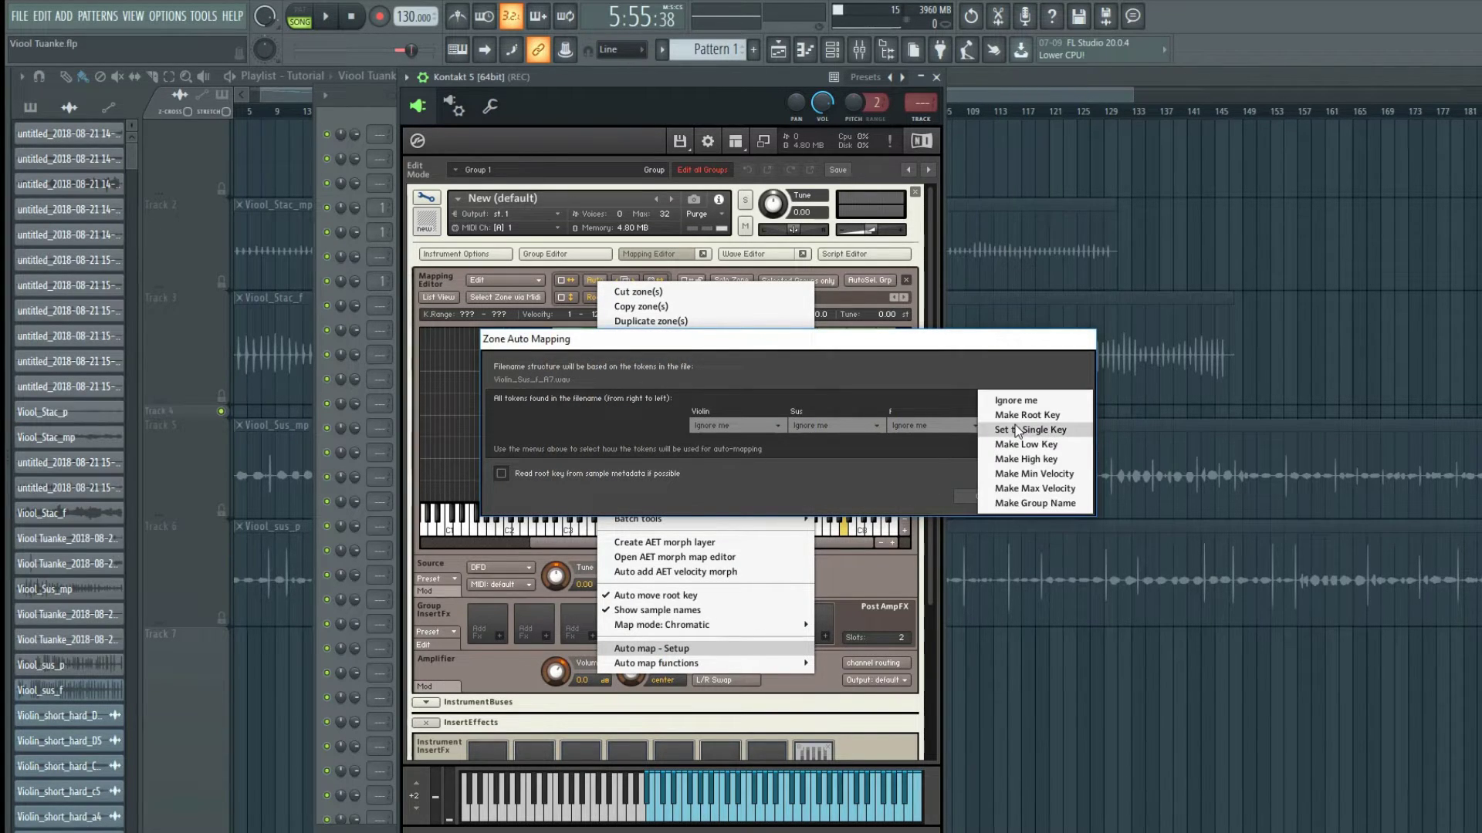
pyautogui.click(1044, 414)
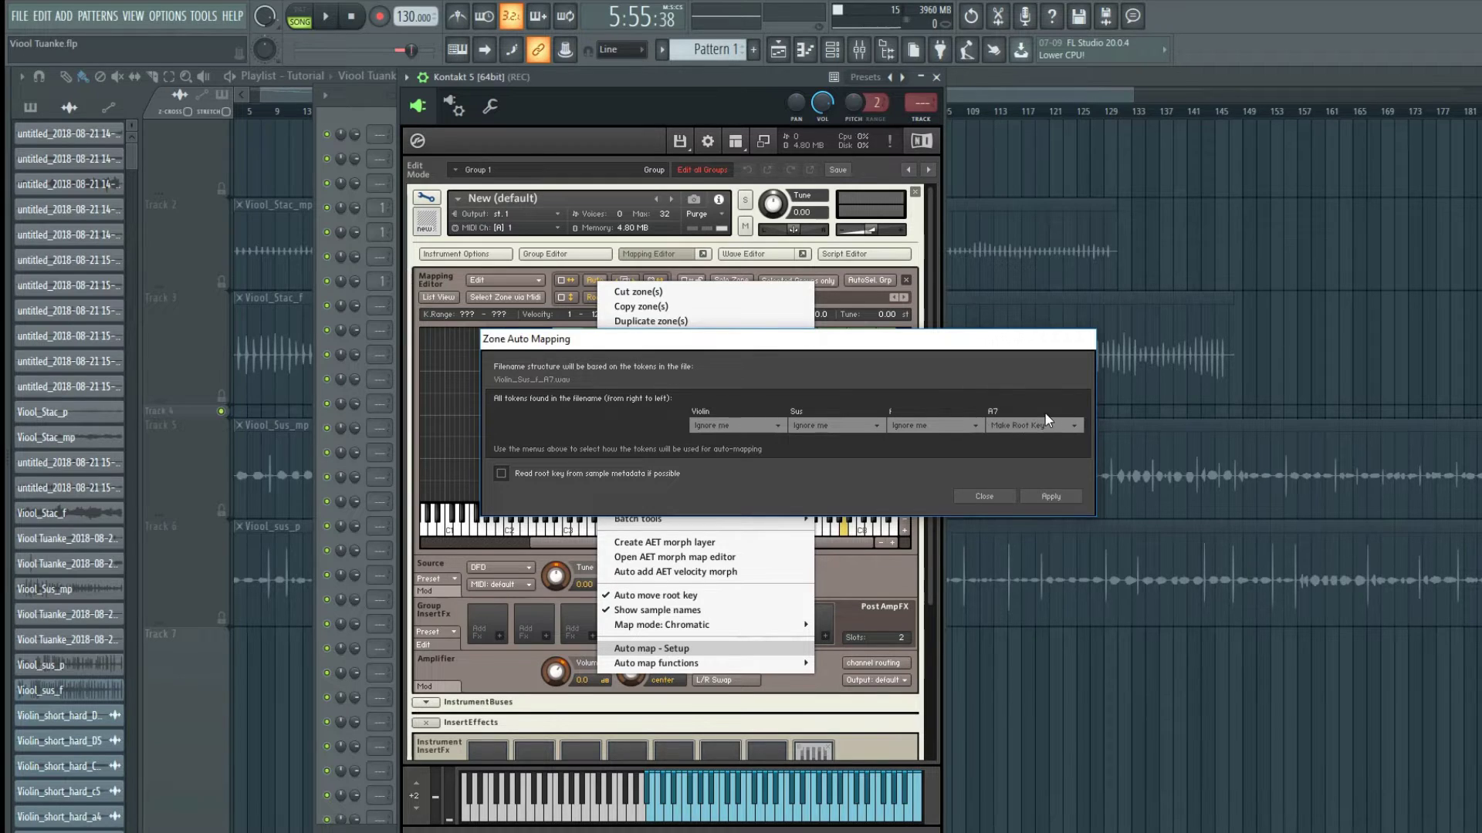
pyautogui.click(985, 497)
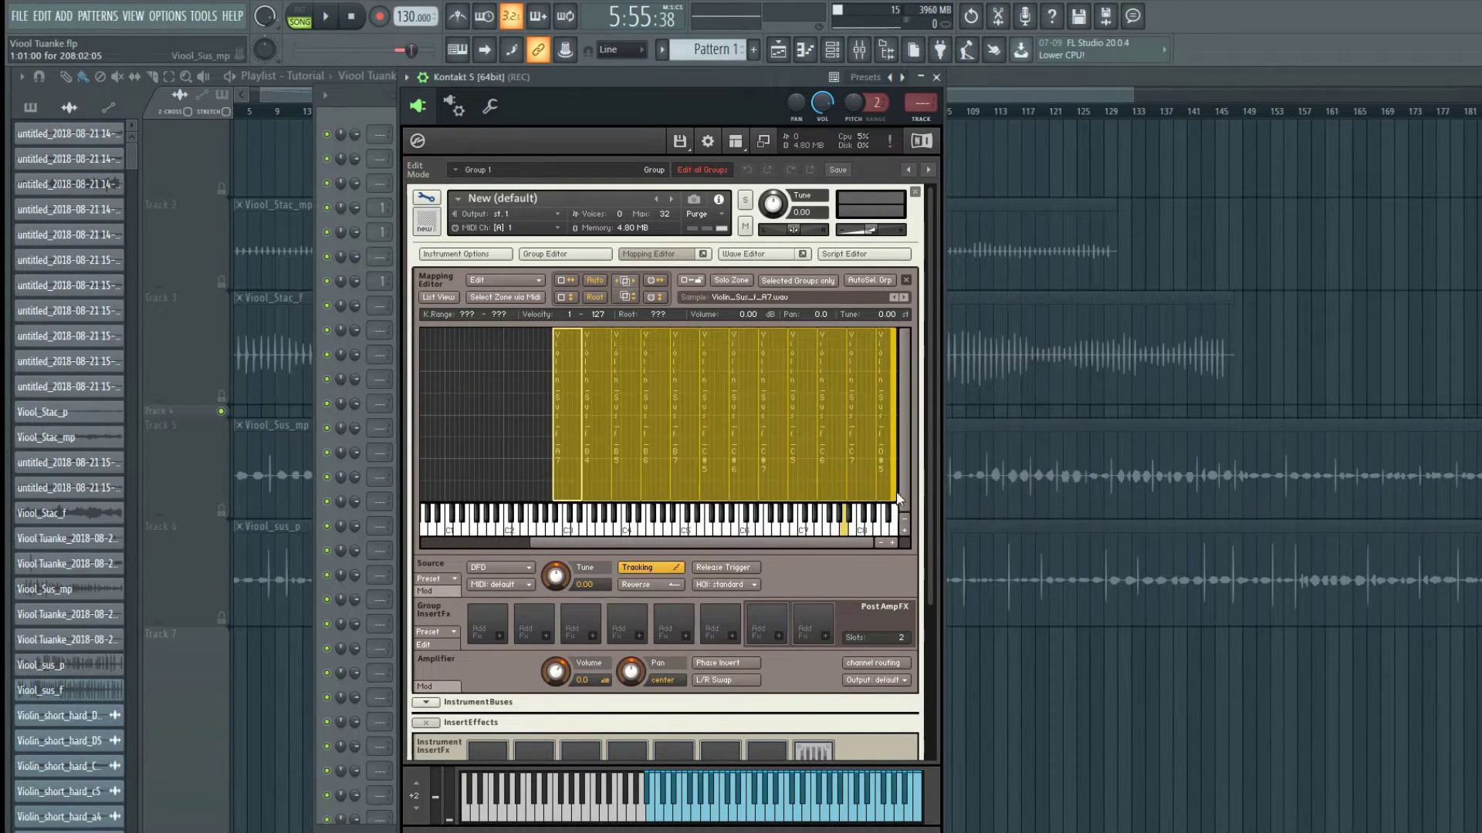
pyautogui.click(594, 297)
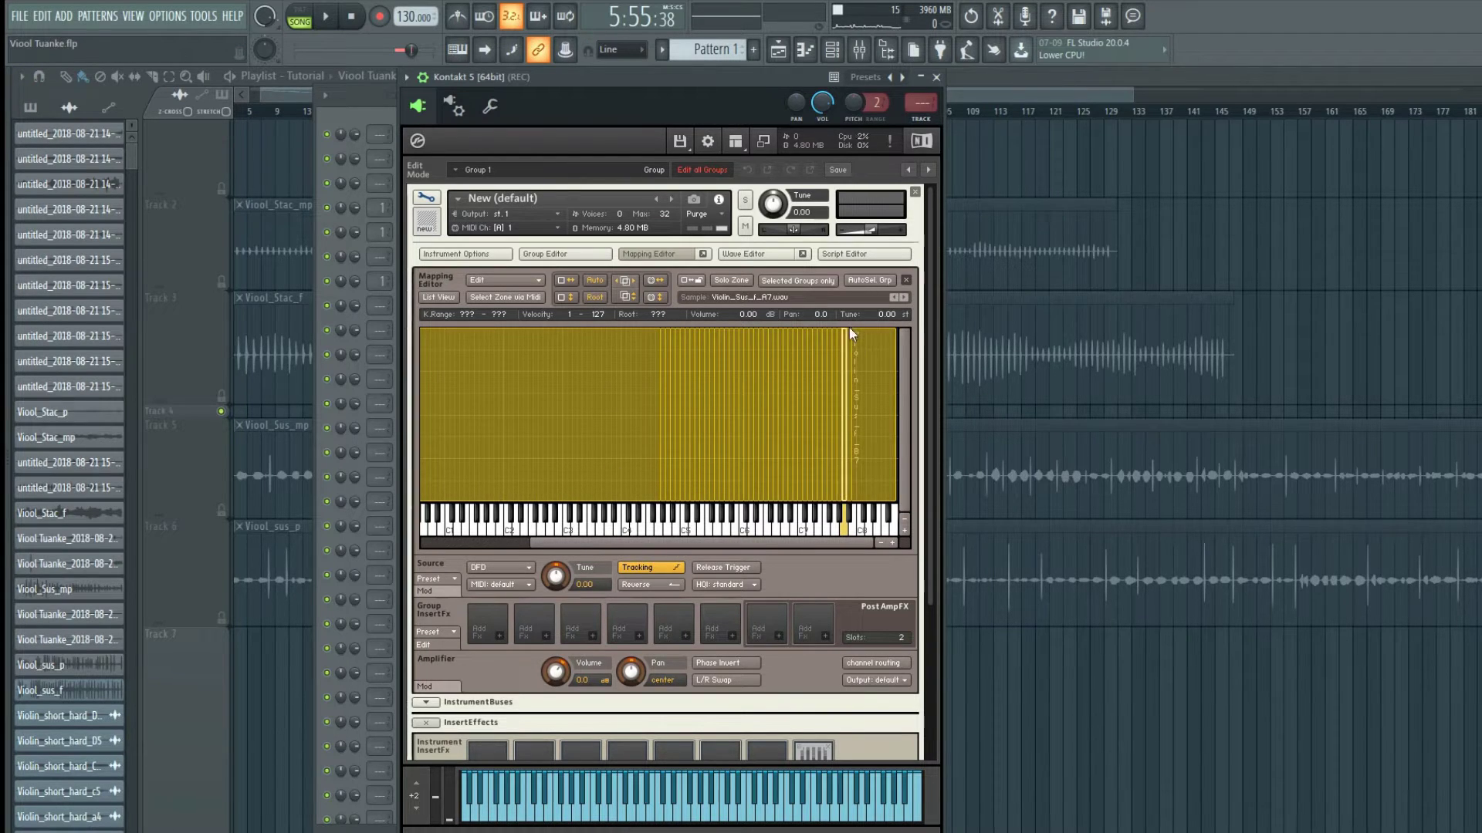
pyautogui.moveTo(845, 502); pyautogui.dragTo(850, 356)
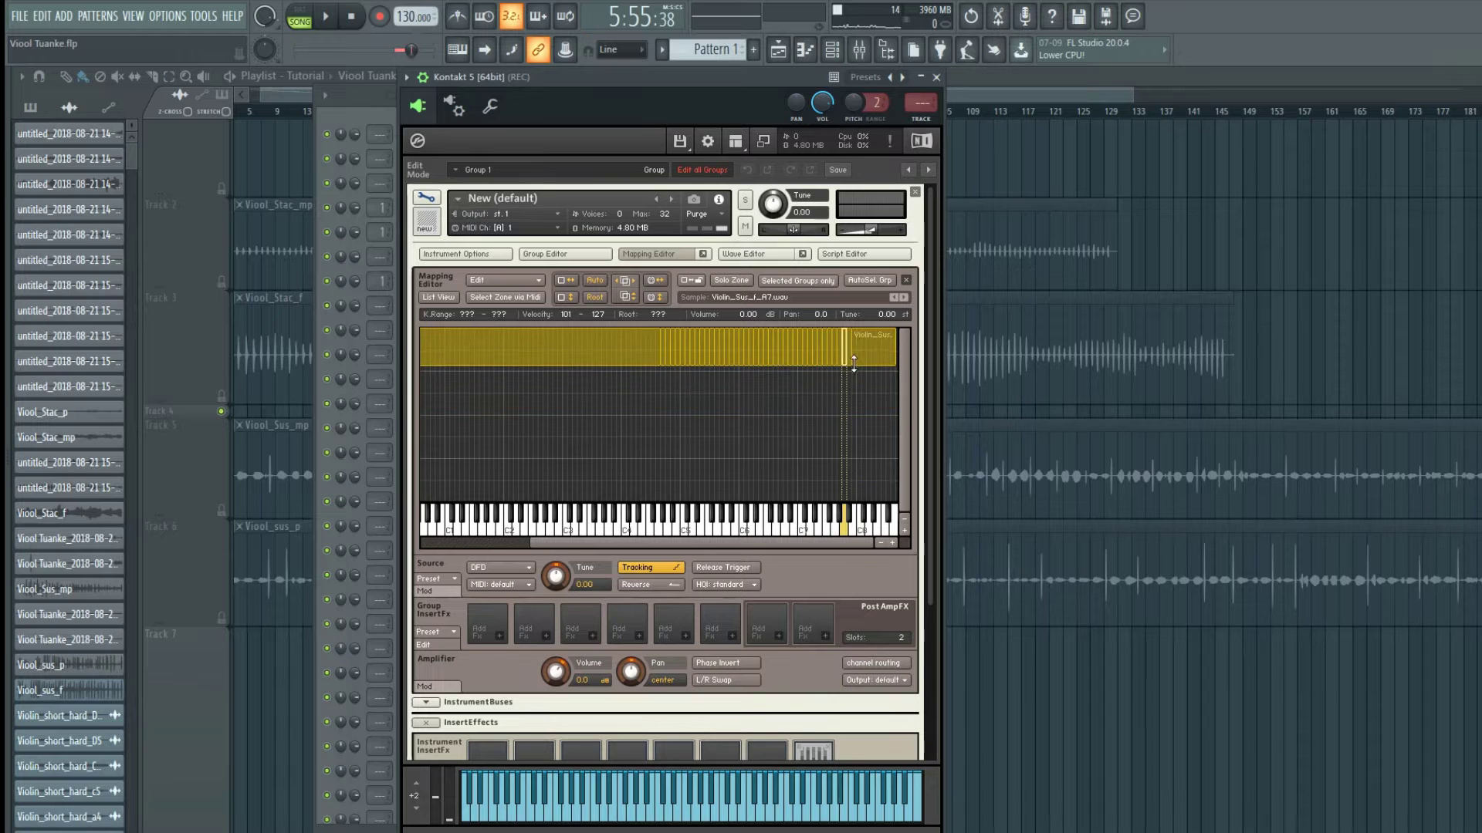
# - Add all samples from the Violin_Sus_mp folder to the mapping and narrow their velocity range to a middle layer
pyautogui.click(286, 832)
pyautogui.click(658, 323)
pyautogui.doubleClick(834, 388)
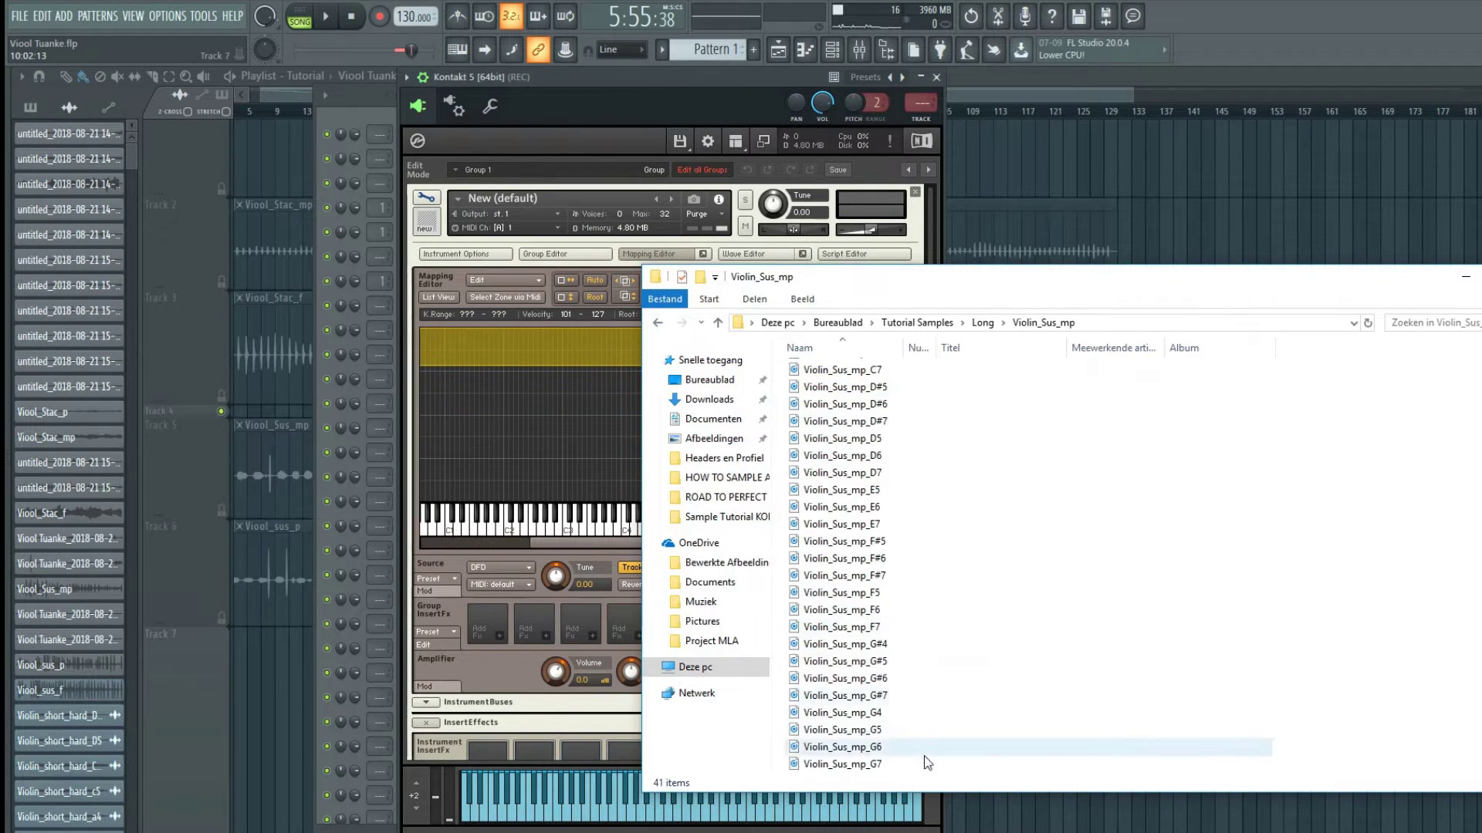
pyautogui.hotkey('ctrl', 'a')
pyautogui.moveTo(900, 496); pyautogui.dragTo(520, 422)
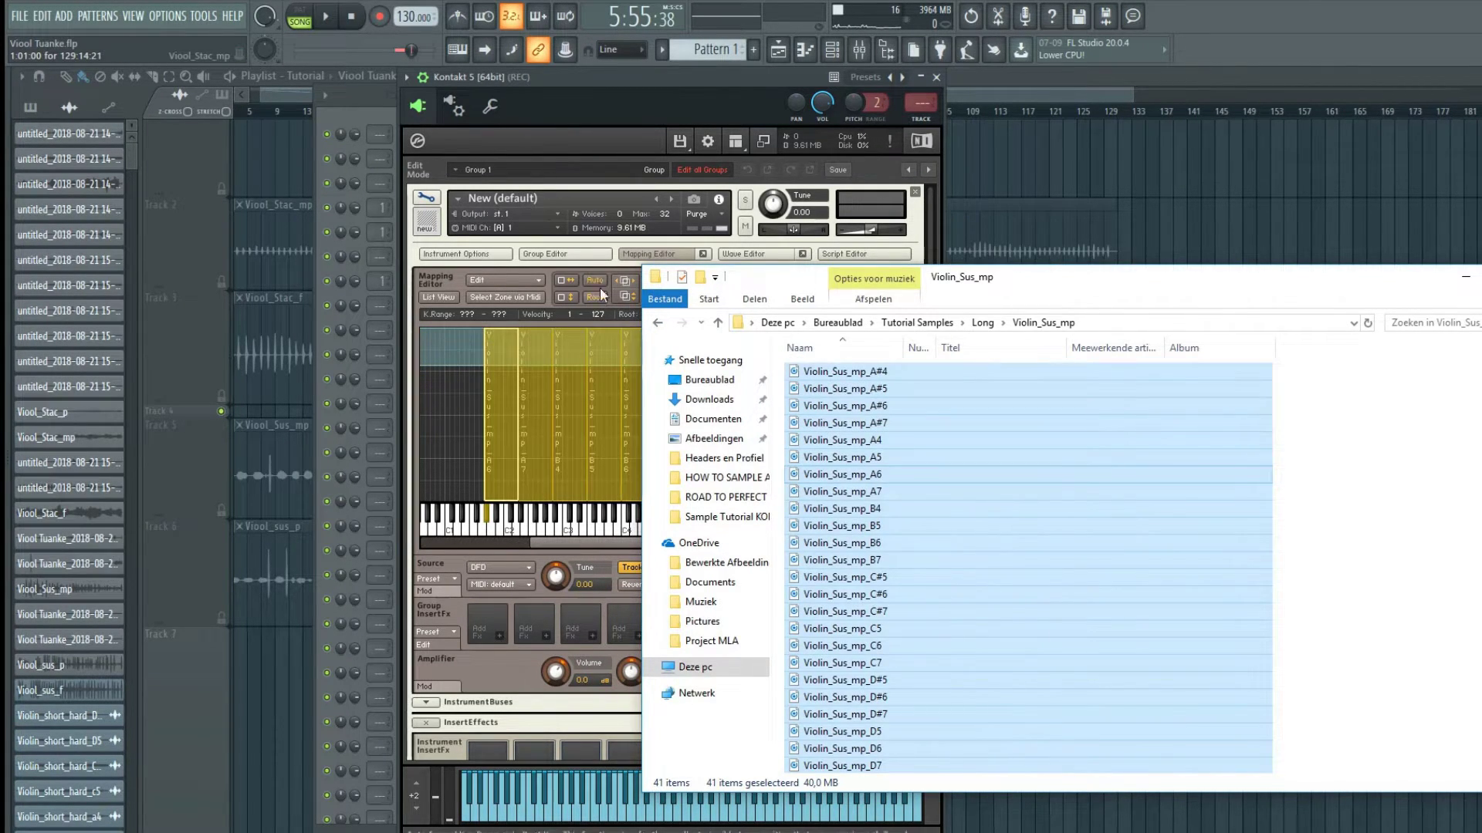
pyautogui.moveTo(794, 330); pyautogui.dragTo(796, 371)
pyautogui.moveTo(788, 500); pyautogui.dragTo(787, 440)
# - Add all samples from the Violin_Sus_p folder to the mapping
pyautogui.click(286, 832)
pyautogui.click(656, 324)
pyautogui.doubleClick(832, 406)
pyautogui.scroll(-5, 846, 614)
pyautogui.moveTo(781, 763); pyautogui.dragTo(1000, 261)
pyautogui.moveTo(527, 471); pyautogui.dragTo(706, 443)
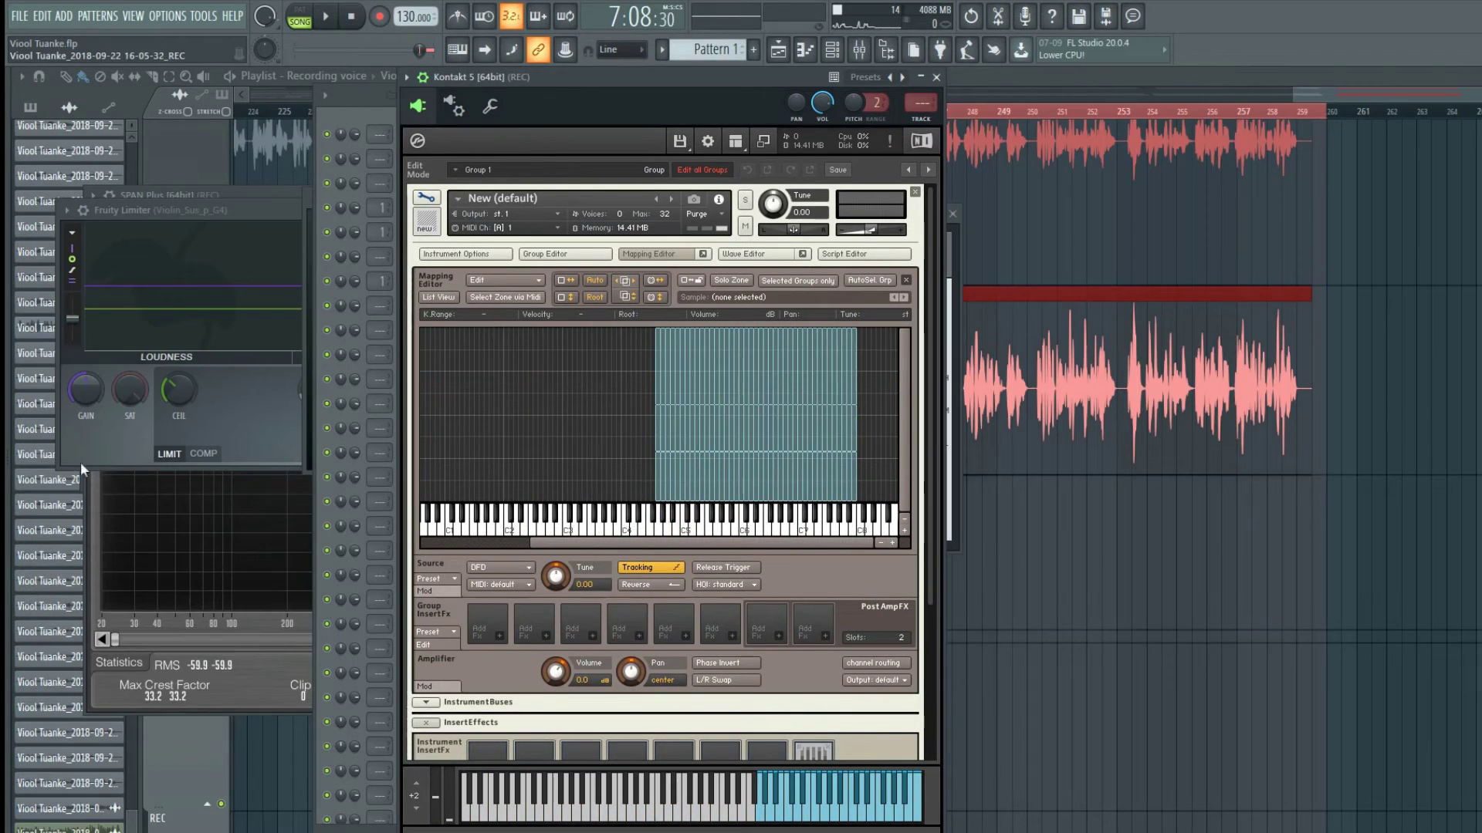
# - Split the three dynamics into stacked velocity layers, with f at 93–127, mp in the middle and p at 1–53
pyautogui.moveTo(583, 327); pyautogui.dragTo(855, 403)
pyautogui.moveTo(591, 432); pyautogui.dragTo(854, 410)
pyautogui.moveTo(612, 421); pyautogui.dragTo(855, 429)
pyautogui.moveTo(621, 479); pyautogui.dragTo(854, 430)
# - Audition the B7 and C7 keys at different velocities to check the dynamic layers
pyautogui.click(858, 531)
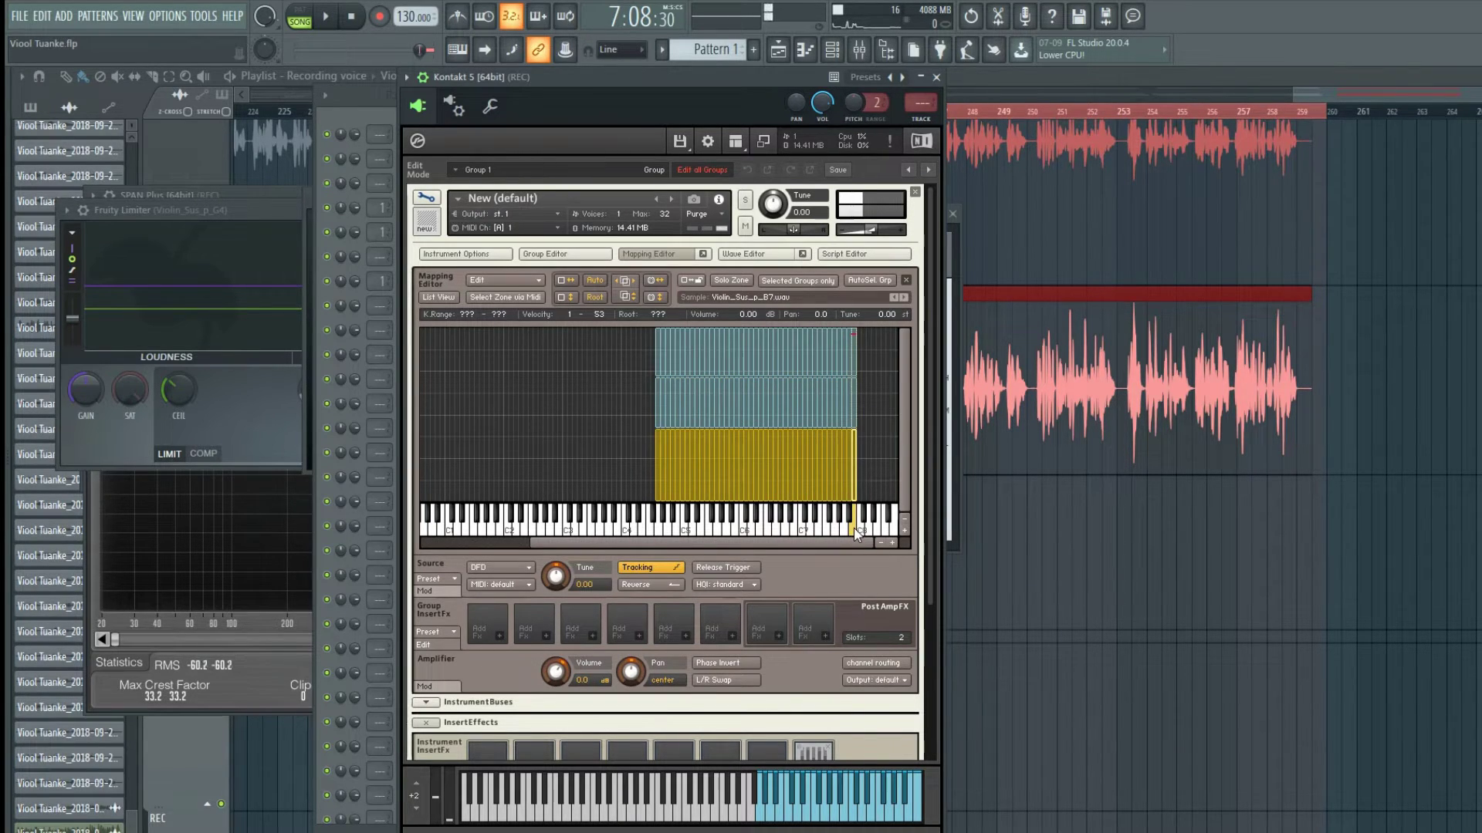
pyautogui.click(855, 515)
pyautogui.click(855, 513)
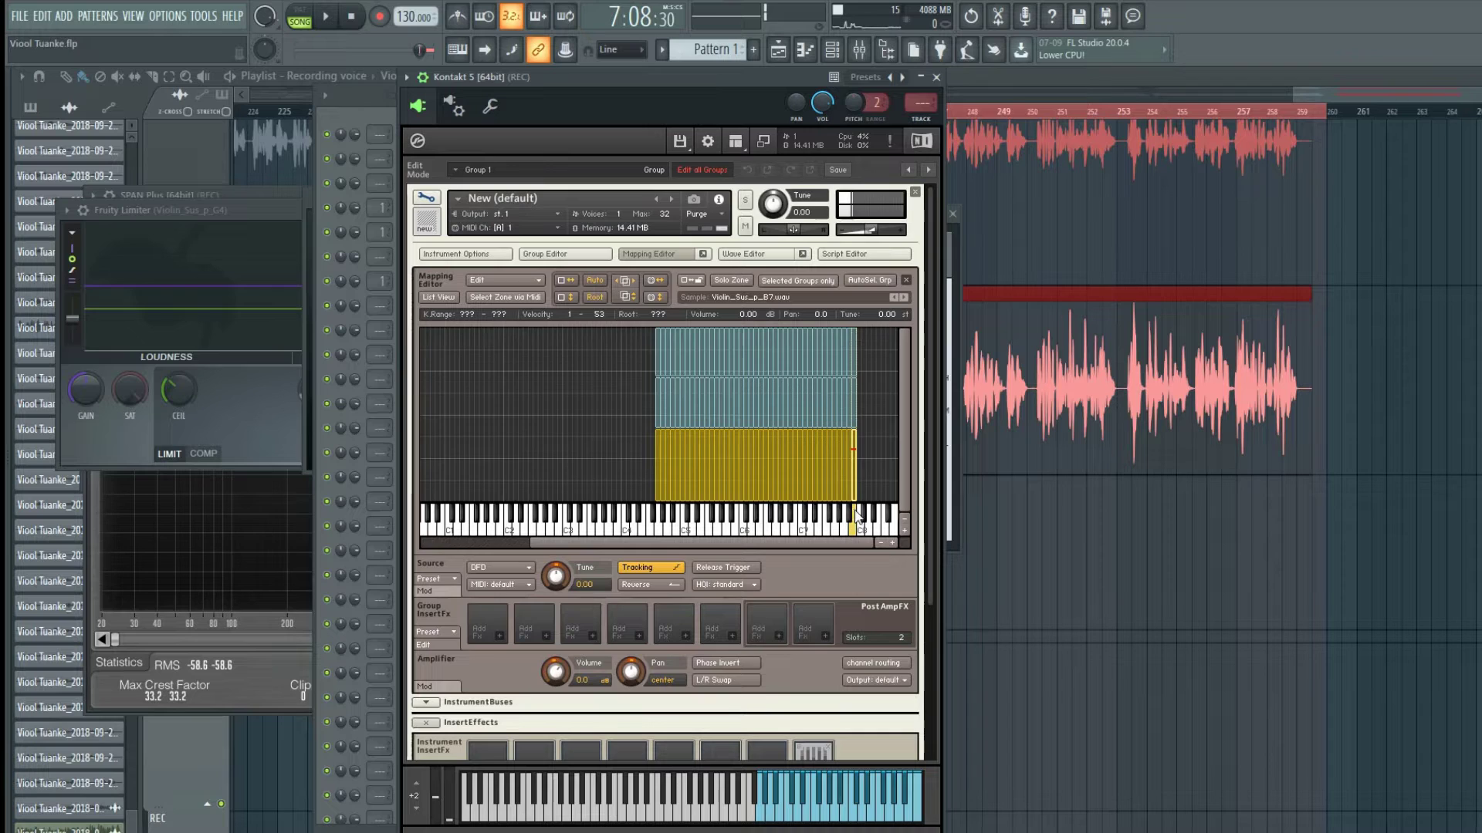
pyautogui.click(800, 525)
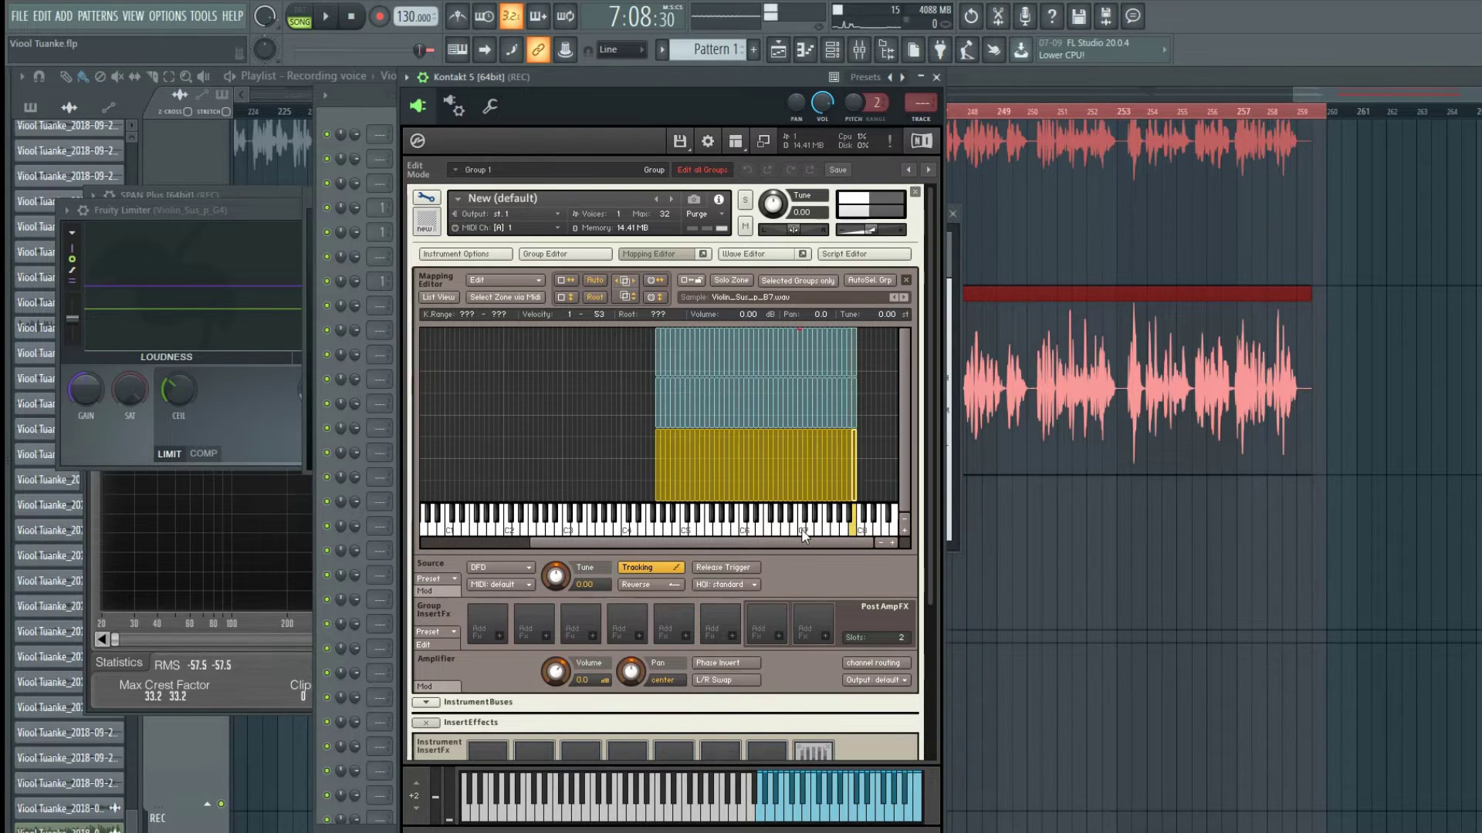
pyautogui.click(800, 515)
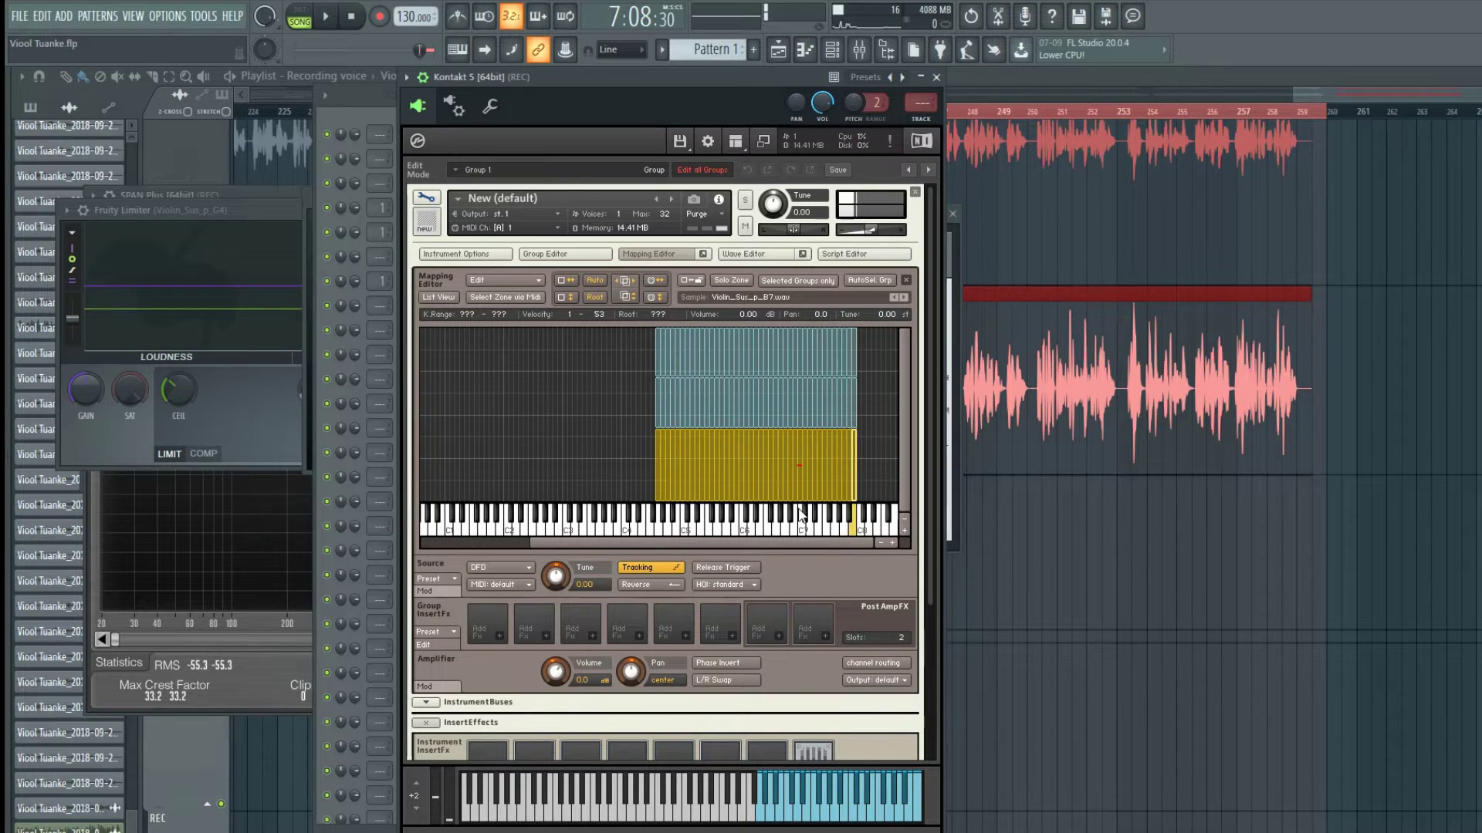
# - Extend the B7 zones of all three layers up to D8 and audition the highest keys
pyautogui.moveTo(855, 363); pyautogui.dragTo(870, 405)
pyautogui.click(857, 405)
pyautogui.click(857, 463)
pyautogui.moveTo(857, 463); pyautogui.dragTo(868, 480)
pyautogui.click(855, 533)
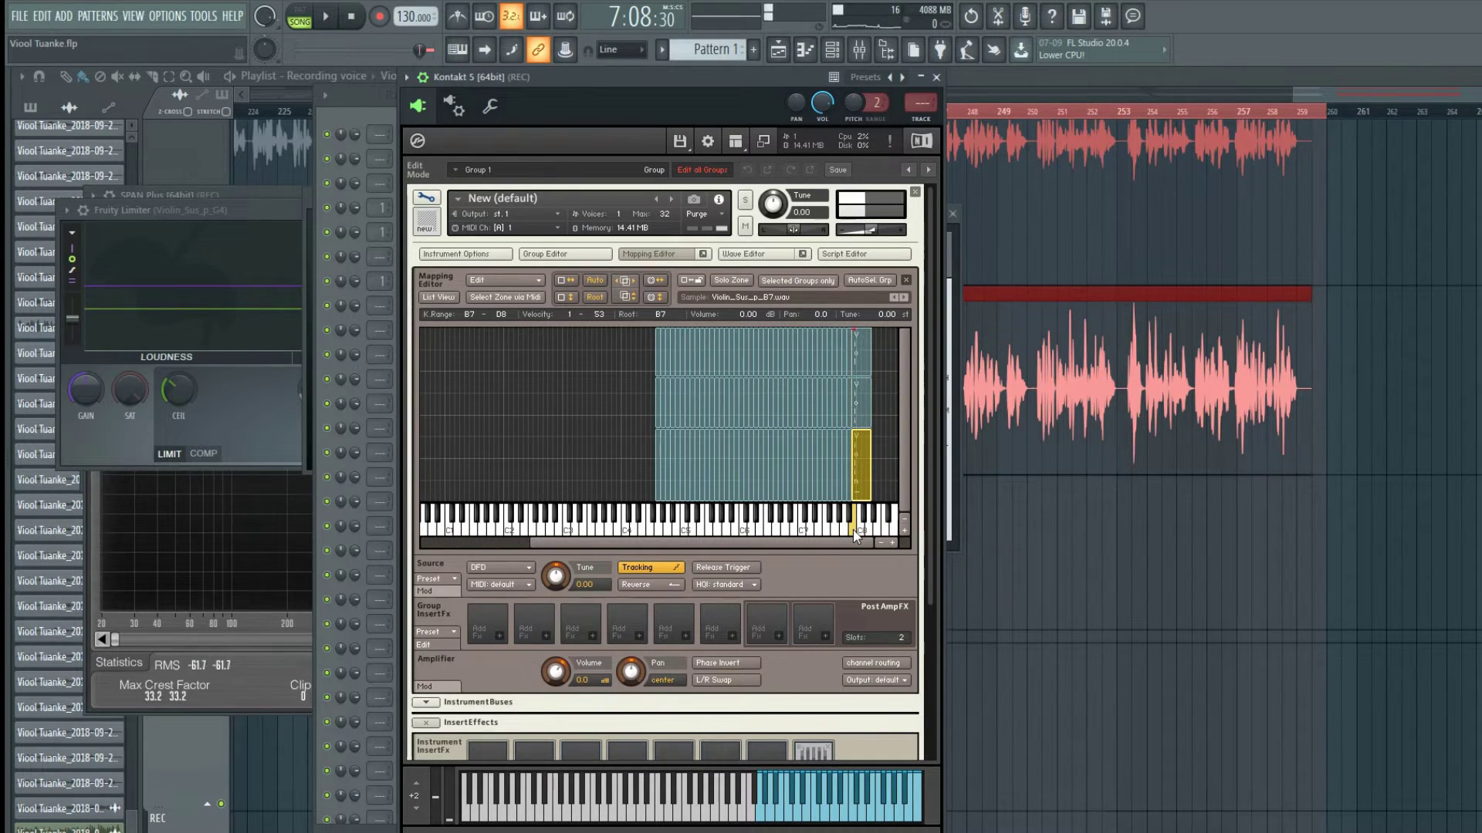
pyautogui.click(865, 516)
pyautogui.click(870, 529)
# - Extend the lowest zone of each of the three layers down to E4
pyautogui.click(657, 460)
pyautogui.moveTo(658, 463); pyautogui.dragTo(640, 463)
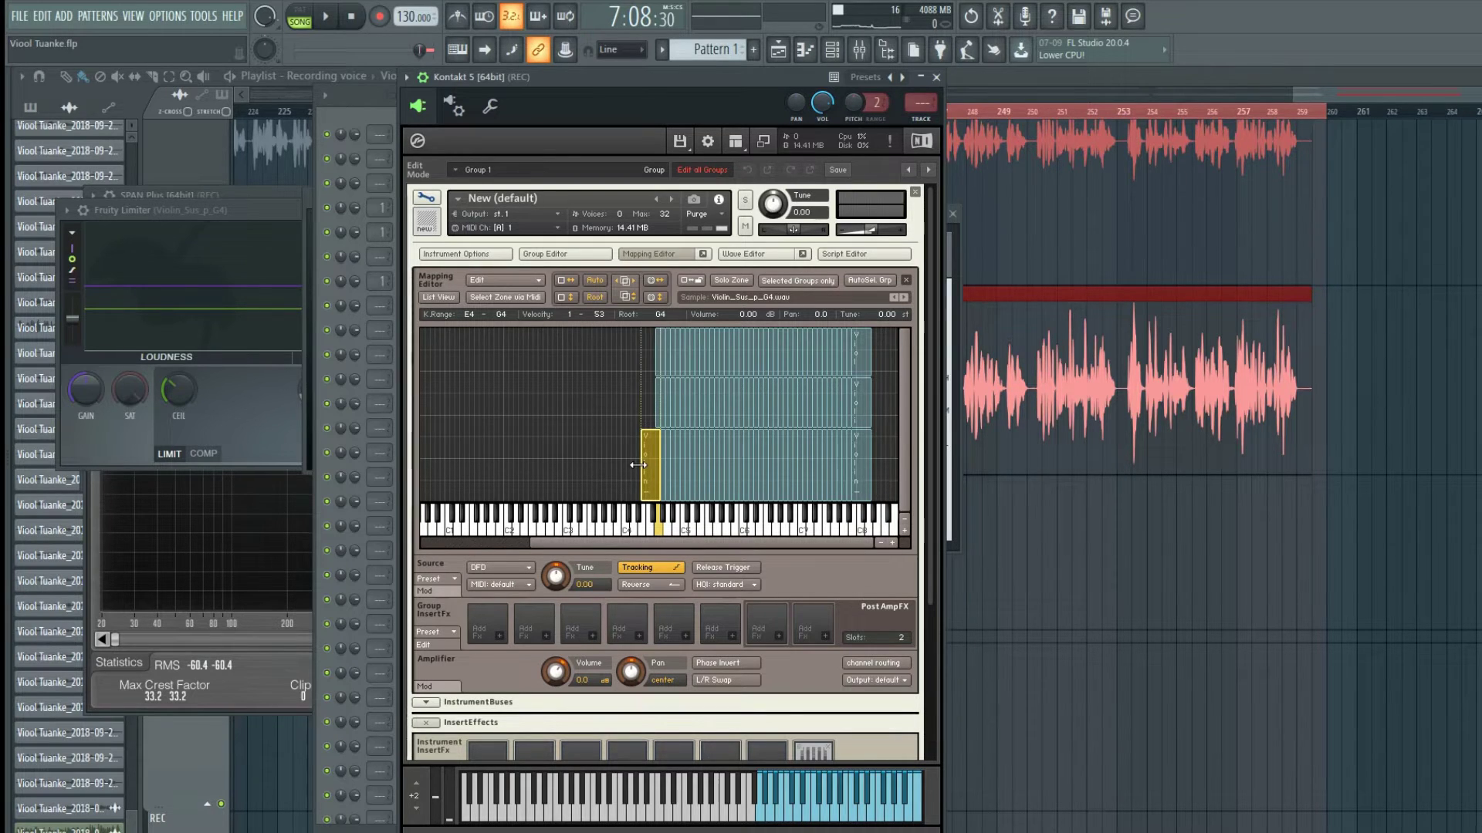
pyautogui.click(656, 418)
pyautogui.moveTo(652, 412); pyautogui.dragTo(641, 412)
pyautogui.click(658, 367)
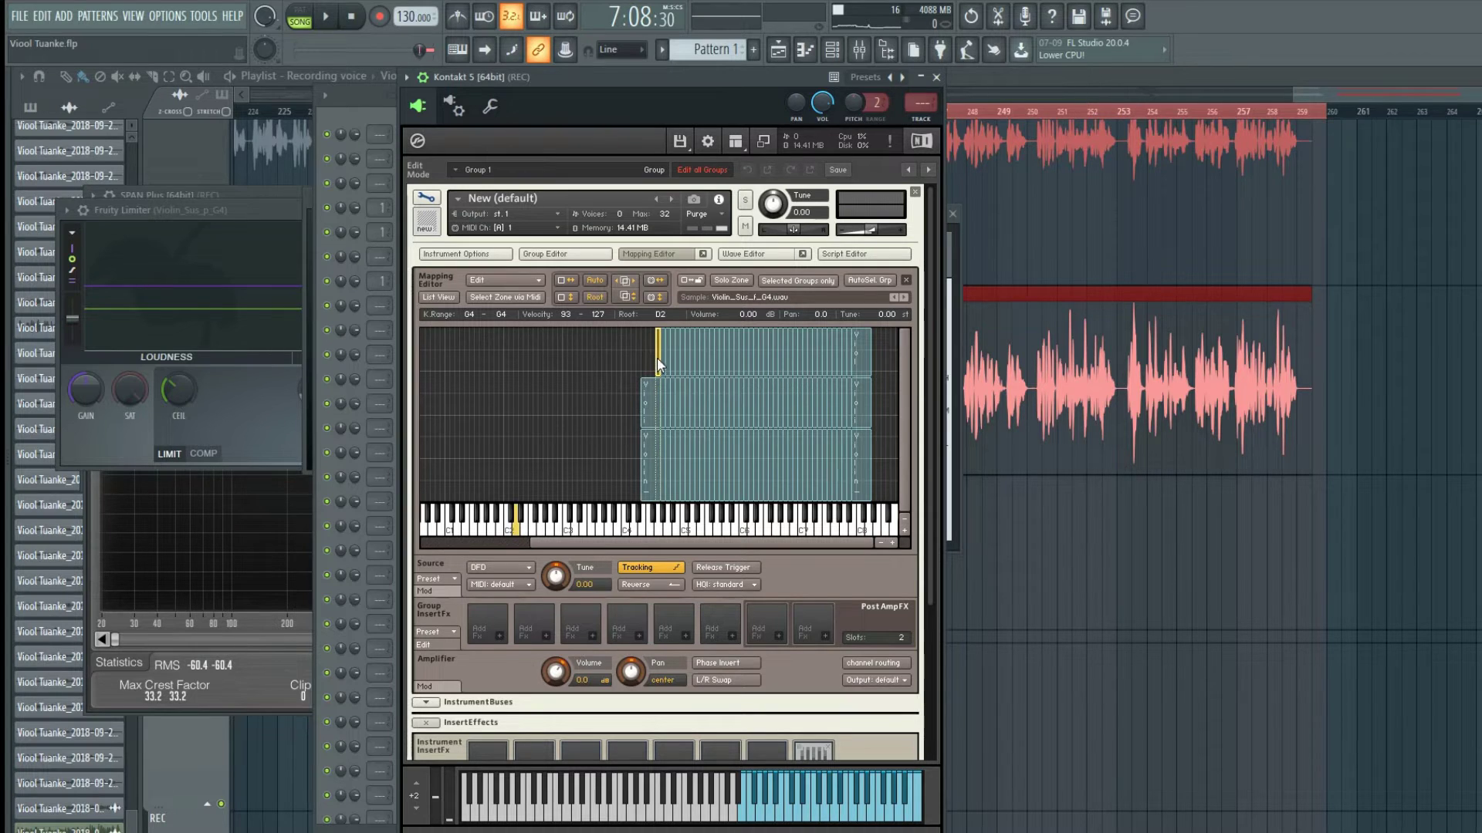
pyautogui.moveTo(655, 358); pyautogui.dragTo(637, 354)
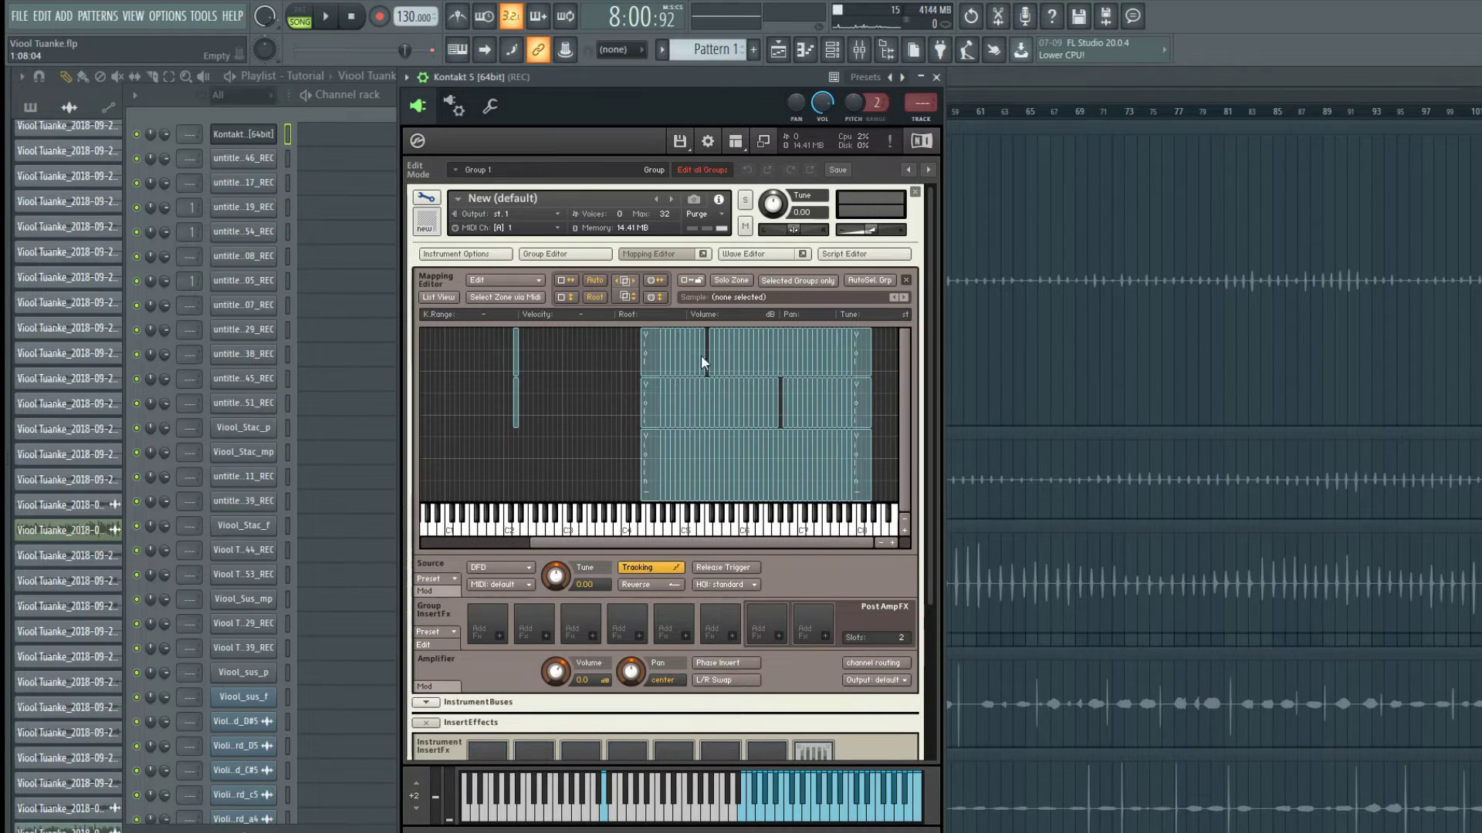
# - Close the gaps in the f and mp layers by extending the neighbouring zones over the missing keys
pyautogui.click(702, 365)
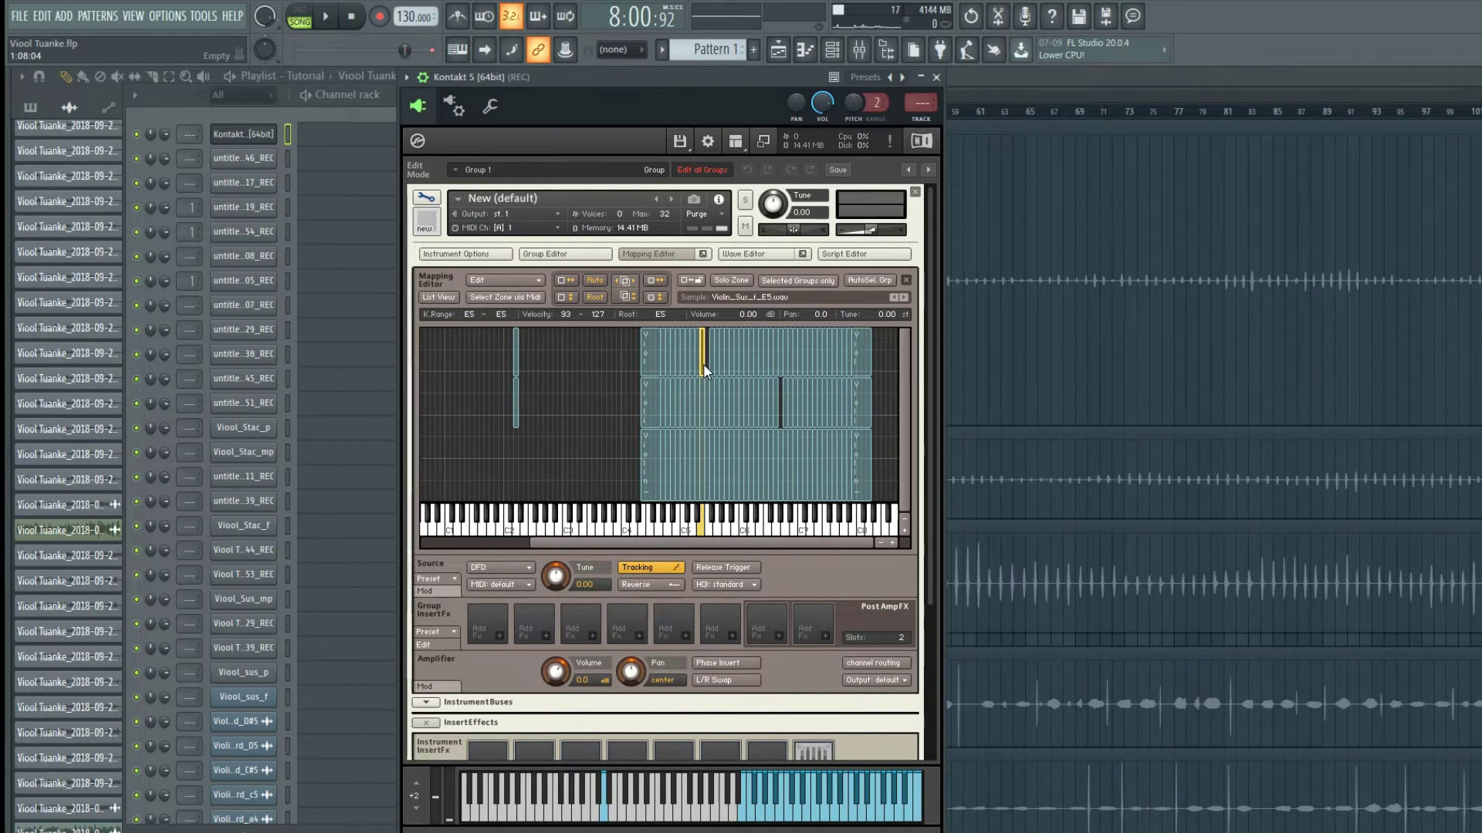
pyautogui.click(777, 406)
pyautogui.moveTo(778, 404); pyautogui.dragTo(784, 406)
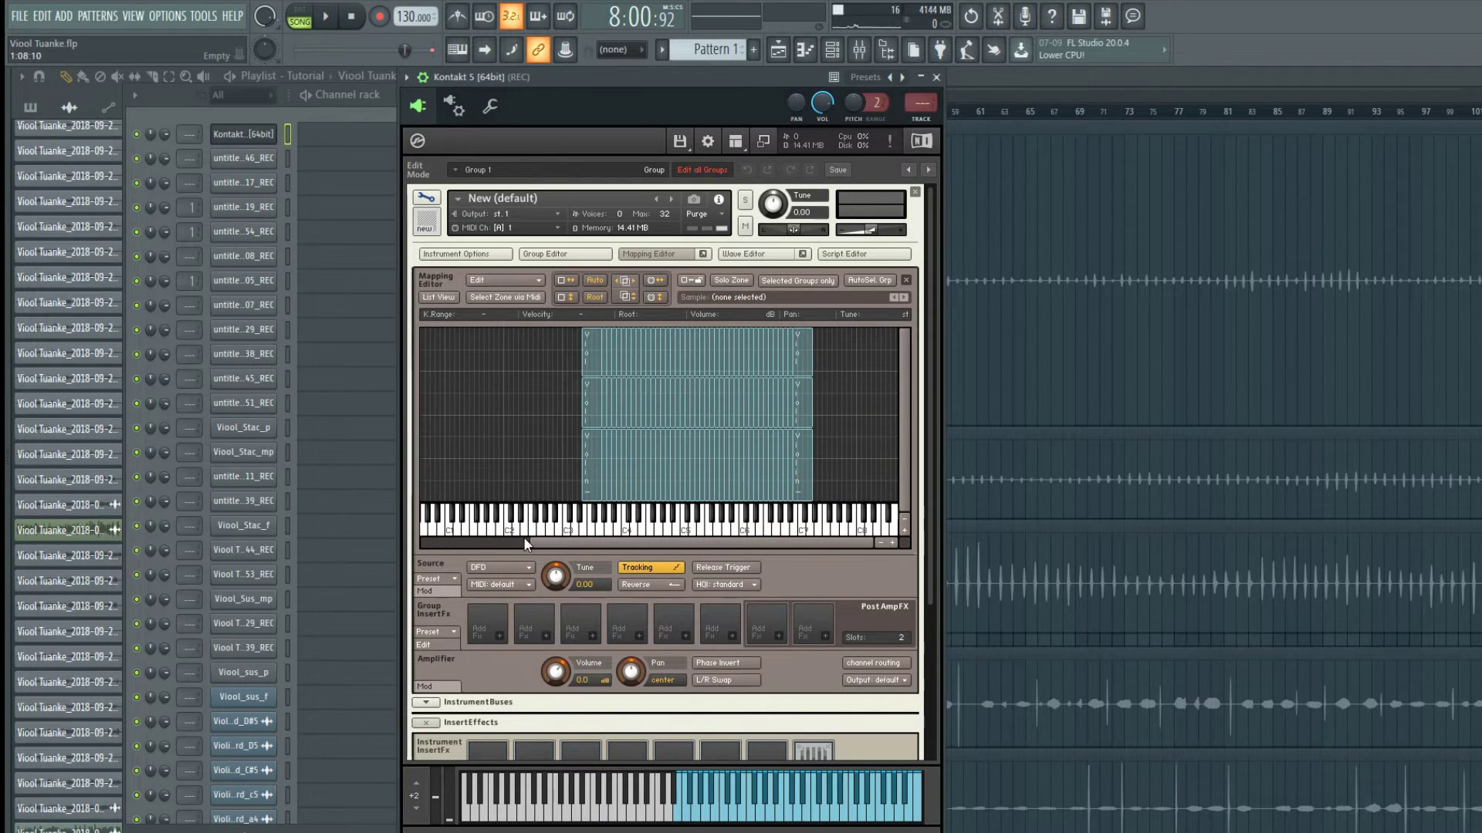
# - Select all zones and browse the filters and effects available for the instrument's first insert slot
pyautogui.moveTo(531, 484)
pyautogui.mouseDown()
pyautogui.moveTo(799, 363)
pyautogui.moveTo(739, 368)
pyautogui.moveTo(808, 356)
pyautogui.mouseUp()
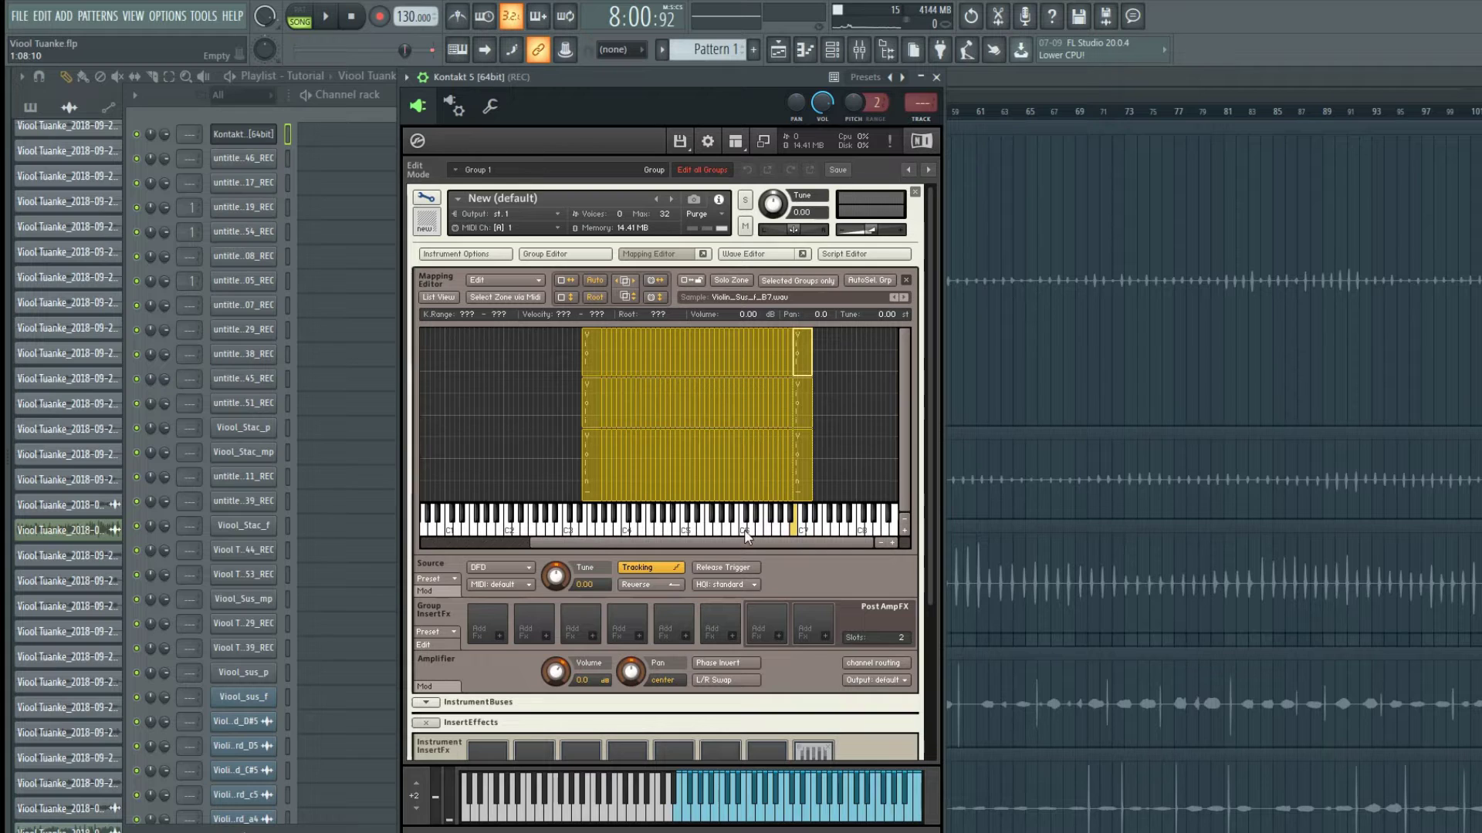
pyautogui.scroll(-1, 745, 534)
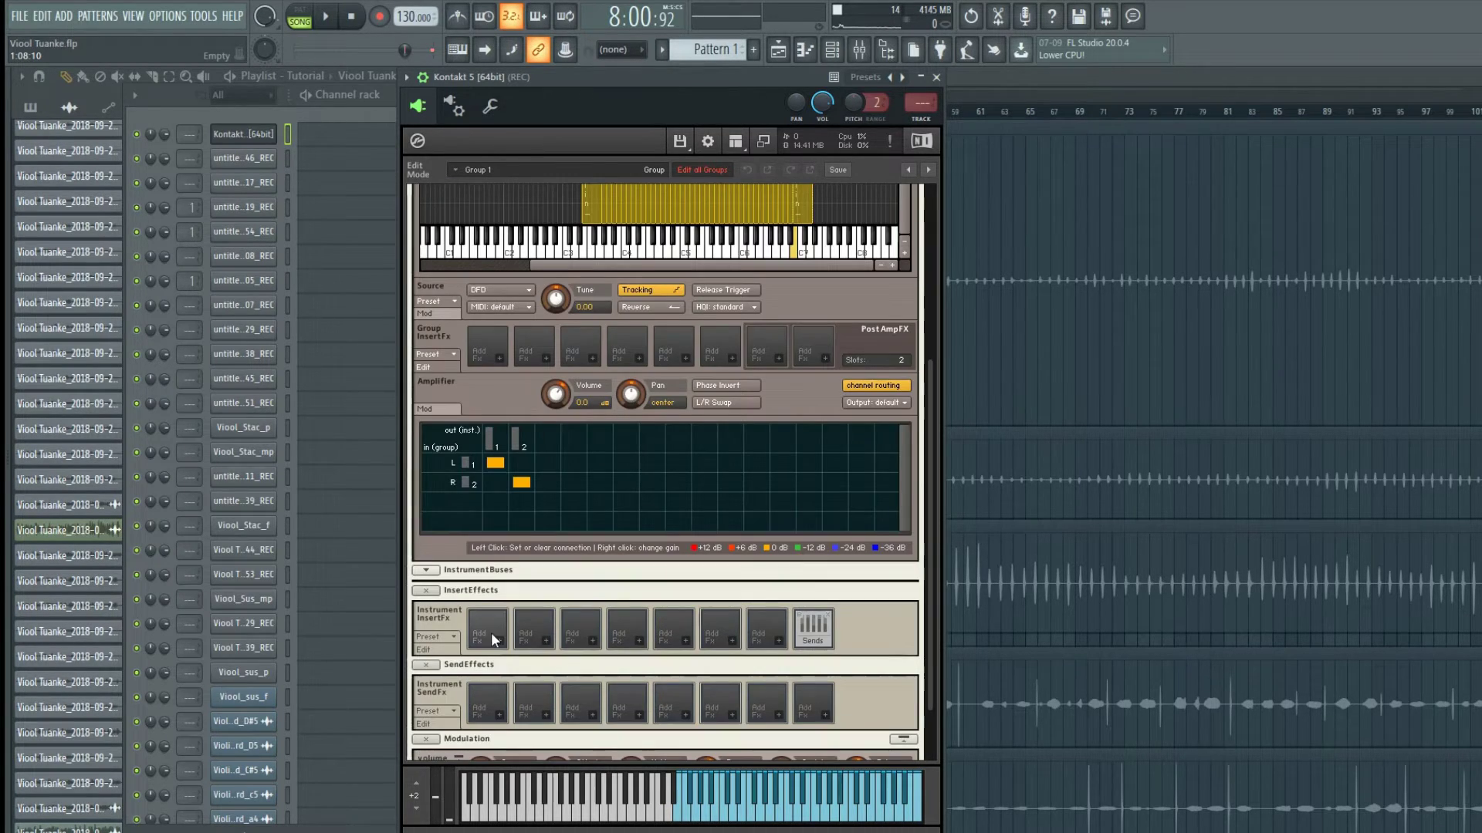
pyautogui.click(492, 636)
pyautogui.moveTo(529, 655)
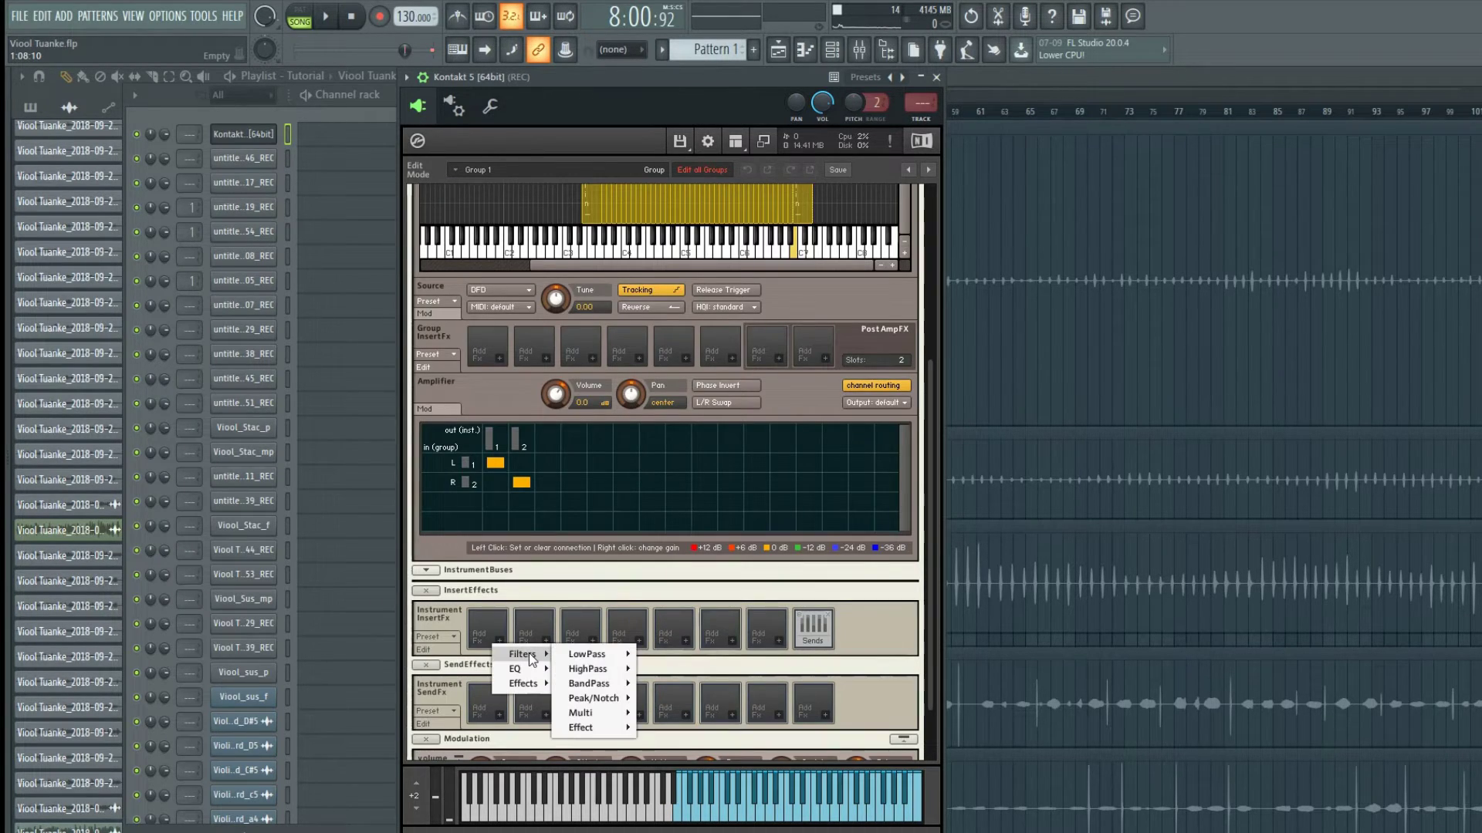
pyautogui.moveTo(536, 694)
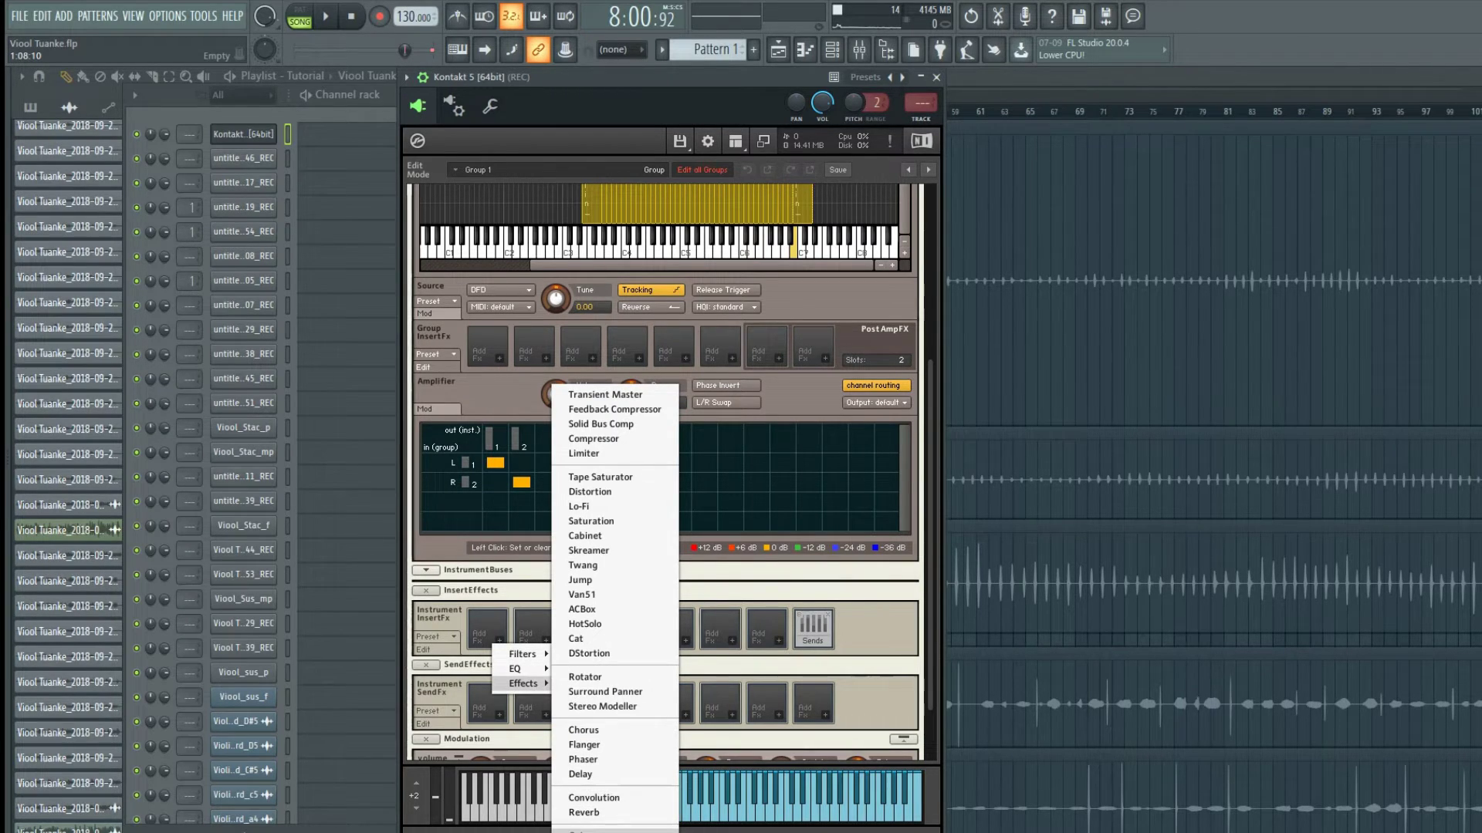
pyautogui.press('Escape')
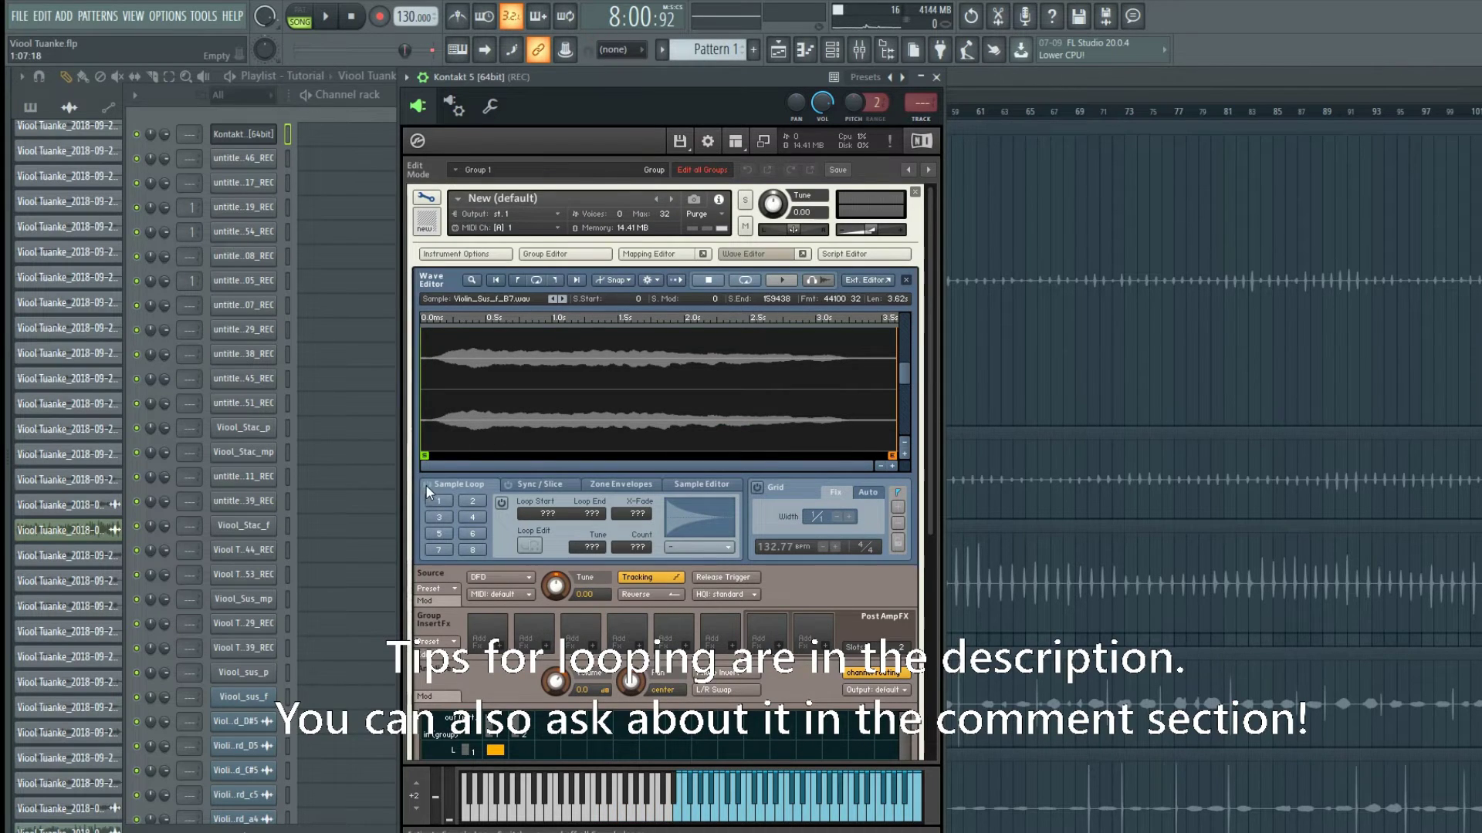
# - Enable loop 1 on the Violin_Sus_f_B7 sample, set it from 17474 to 83808, and audition it
pyautogui.click(427, 484)
pyautogui.moveTo(423, 402); pyautogui.dragTo(472, 403)
pyautogui.moveTo(886, 397); pyautogui.dragTo(656, 421)
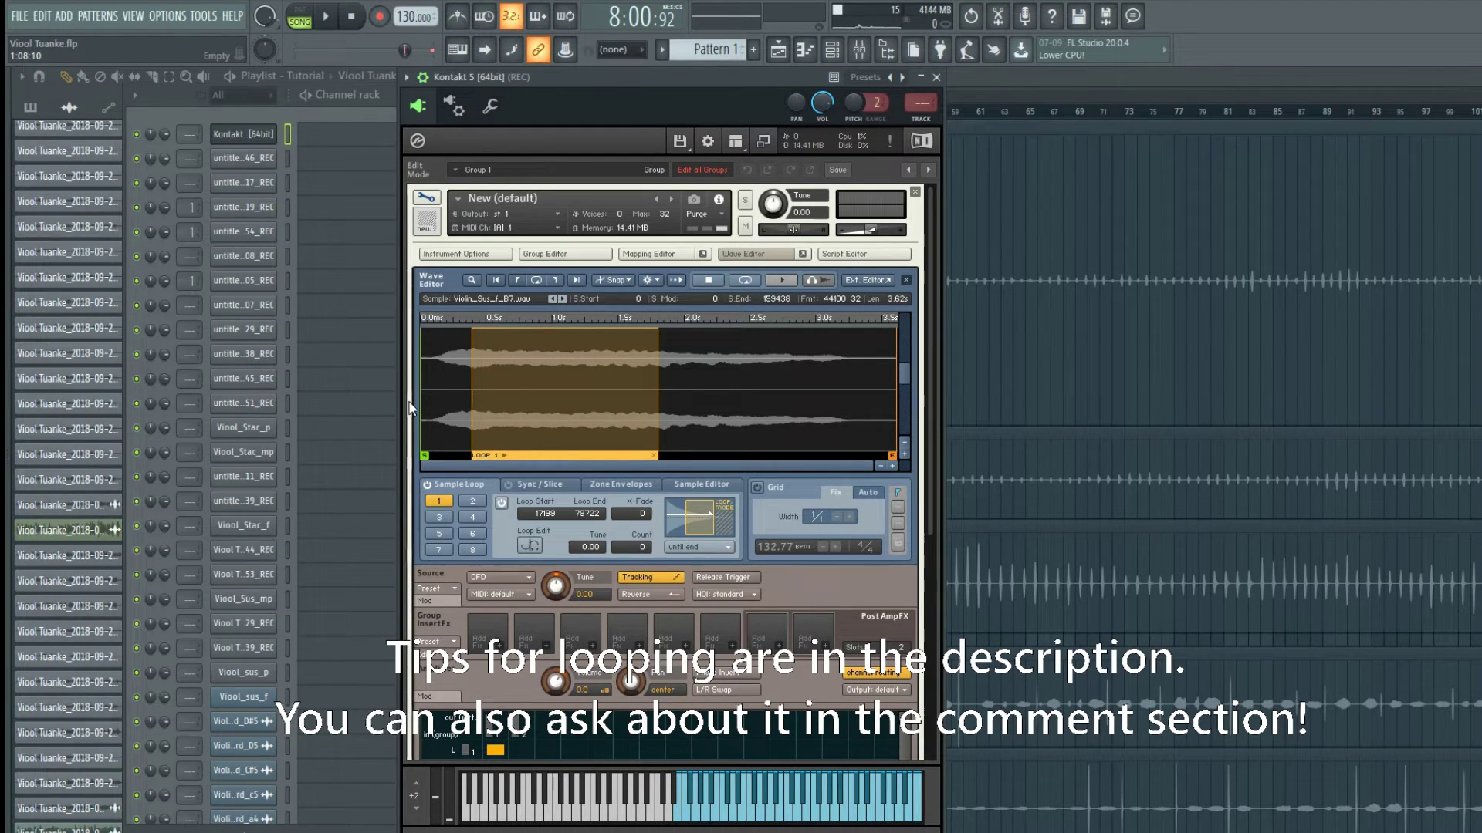
pyautogui.moveTo(471, 401); pyautogui.dragTo(474, 401)
pyautogui.moveTo(658, 419); pyautogui.dragTo(670, 419)
pyautogui.click(700, 811)
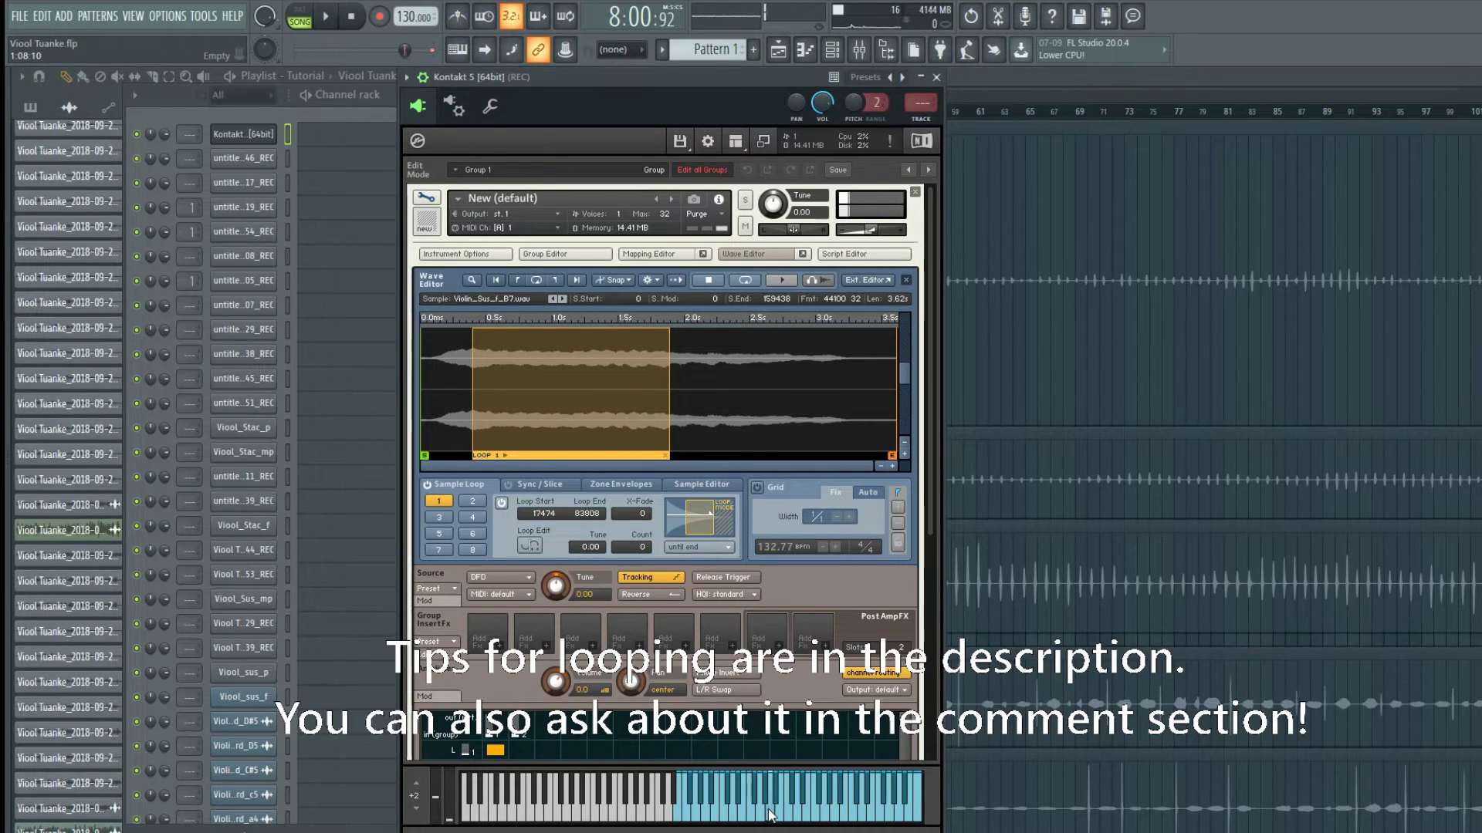
# - Show the Mapping Editor with the waveform, move the end of loop 1 to 86822, and audition the looped note
pyautogui.click(669, 253)
pyautogui.click(797, 533)
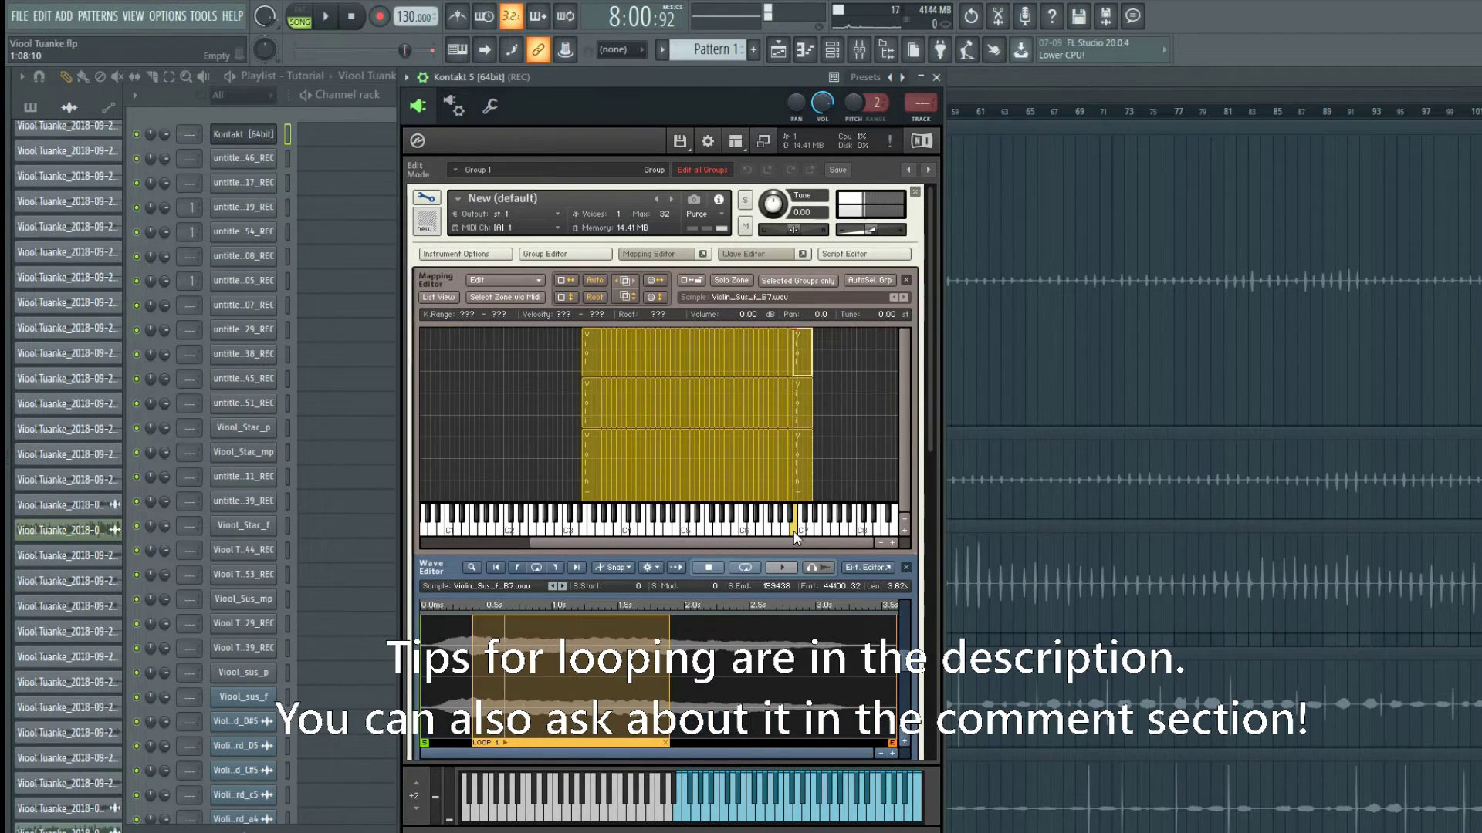
pyautogui.moveTo(669, 663); pyautogui.dragTo(679, 664)
pyautogui.click(796, 530)
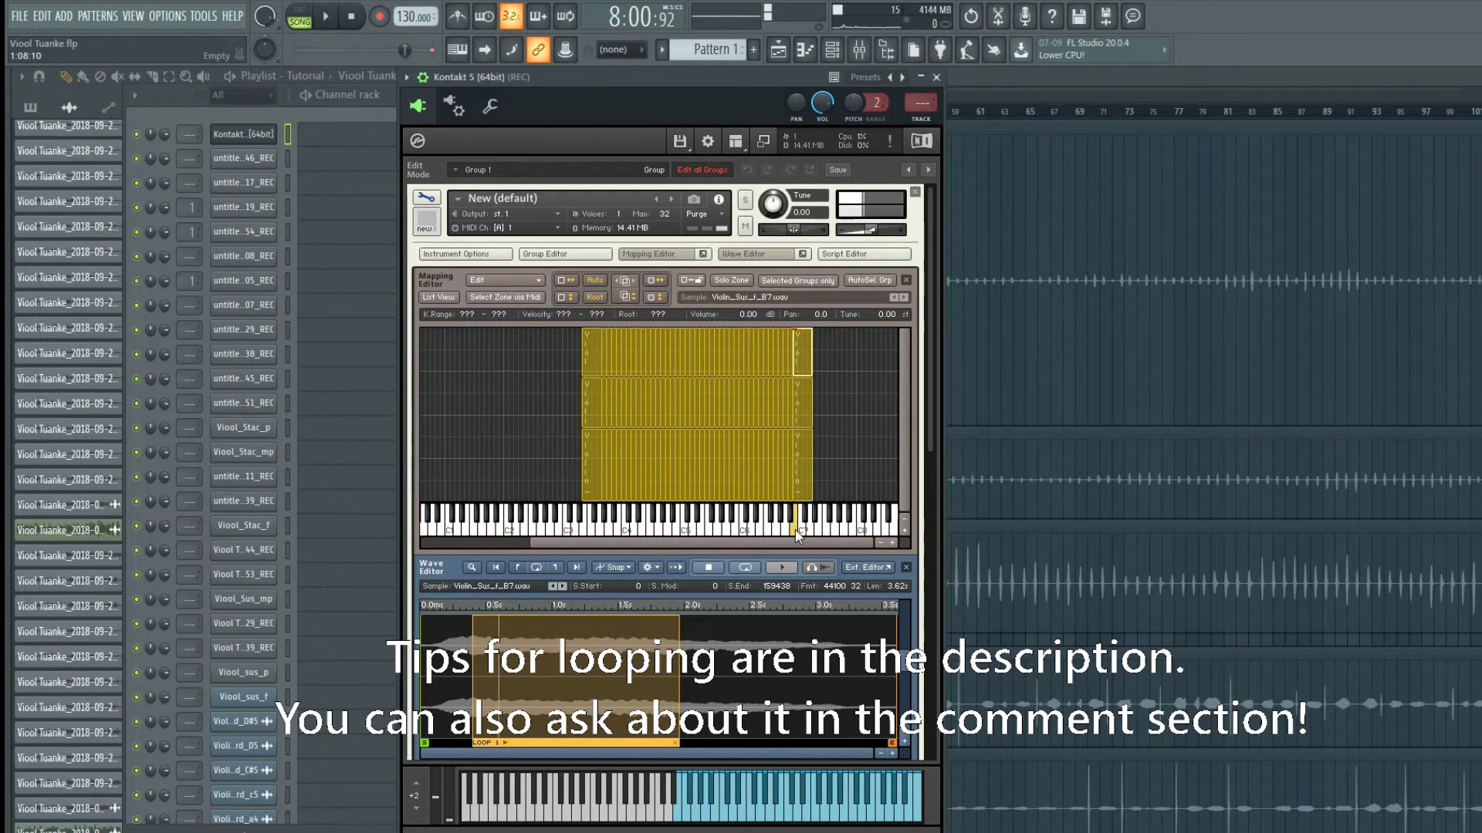
# - Set loop 1 of the Violin_Sus_f_B7 sample to the alternating until release mode
pyautogui.scroll(-1, 770, 706)
pyautogui.scroll(-1, 768, 709)
pyautogui.moveTo(931, 408); pyautogui.dragTo(930, 579)
pyautogui.click(704, 475)
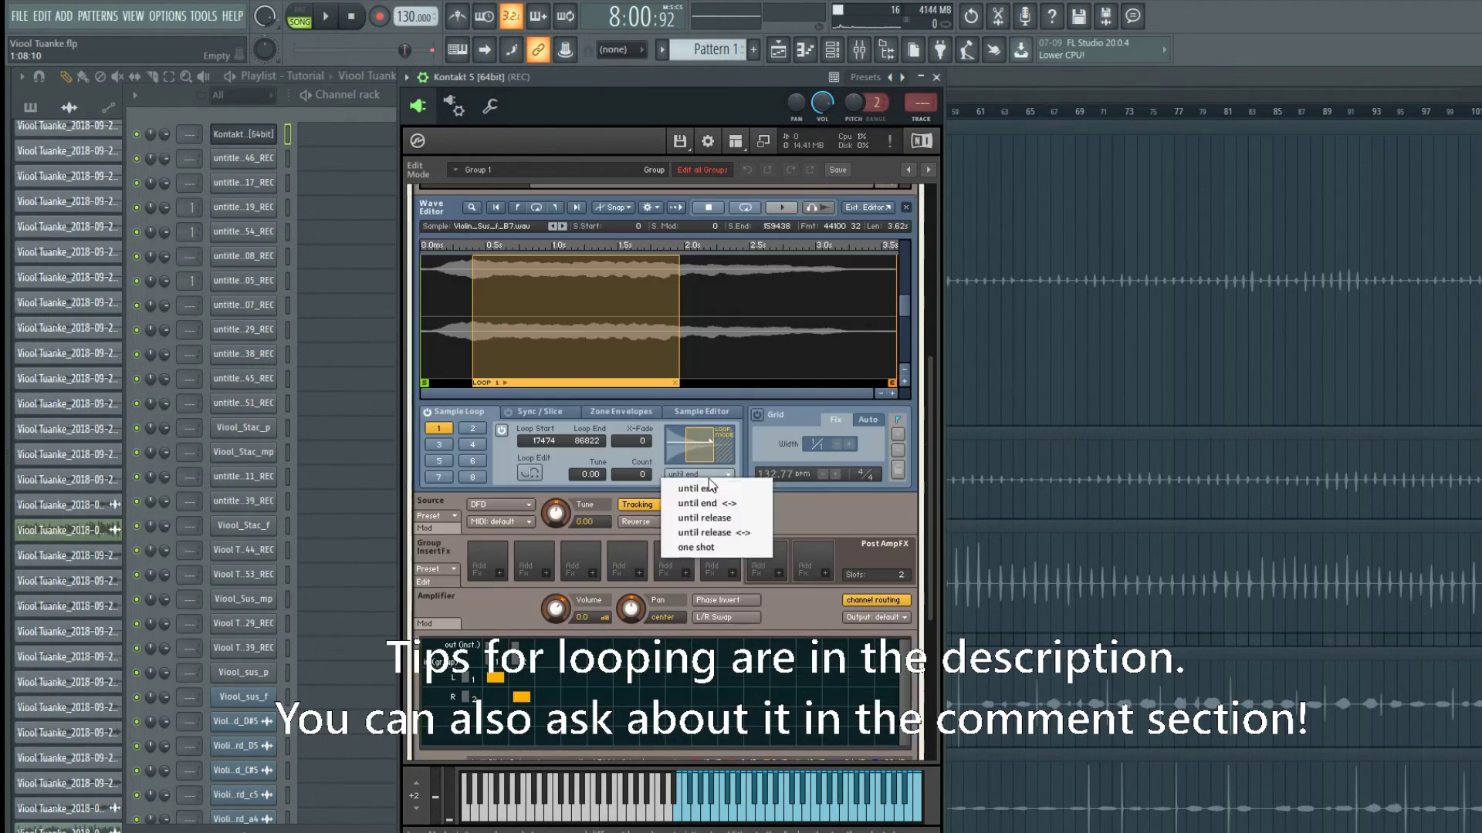
pyautogui.click(717, 533)
pyautogui.moveTo(930, 367); pyautogui.dragTo(929, 274)
pyautogui.click(796, 364)
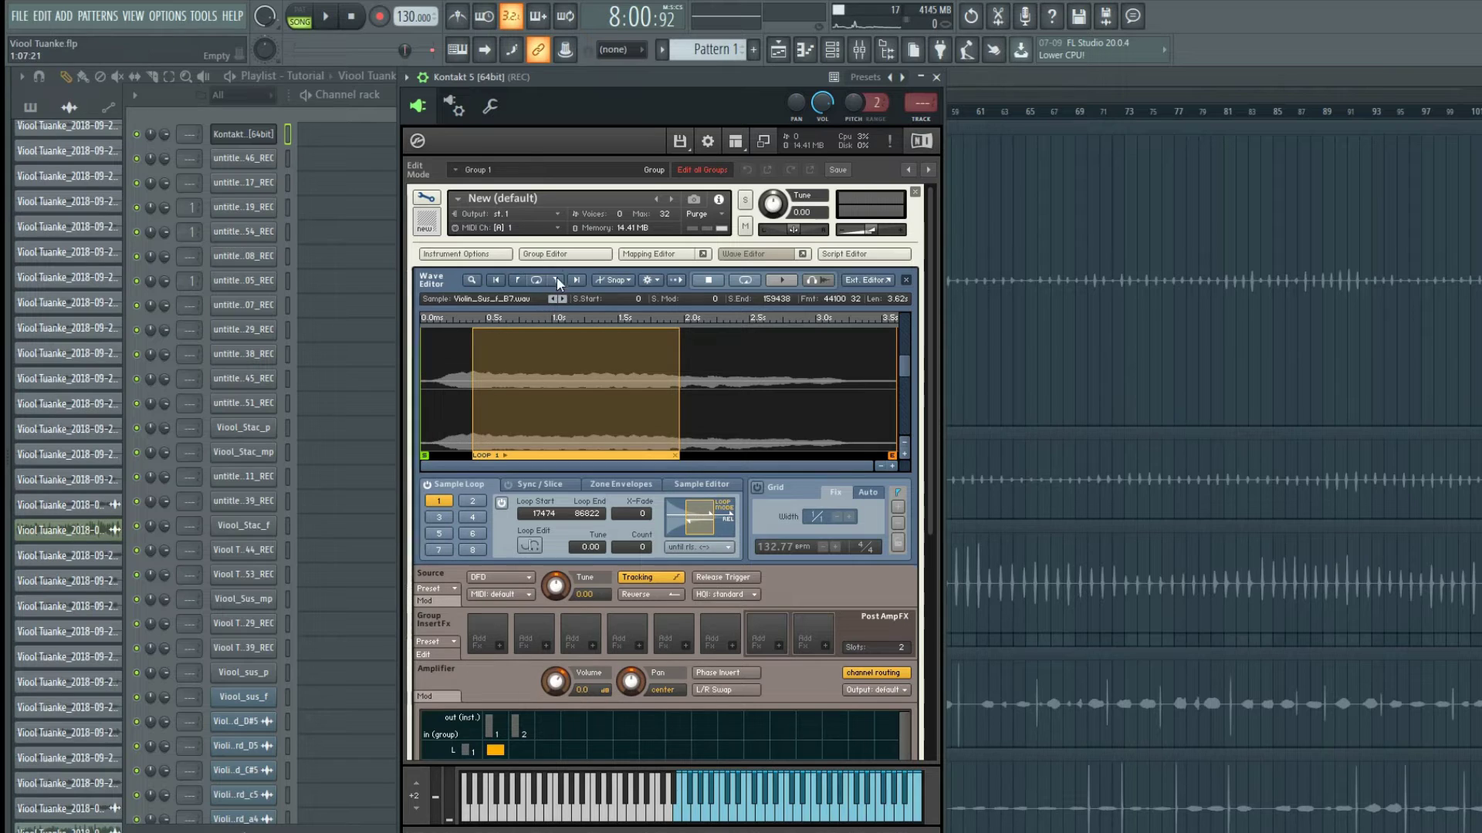
# - Show the Group Editor and Mapping Editor together and rename Group 1 as Long Sustain Violin
pyautogui.click(567, 255)
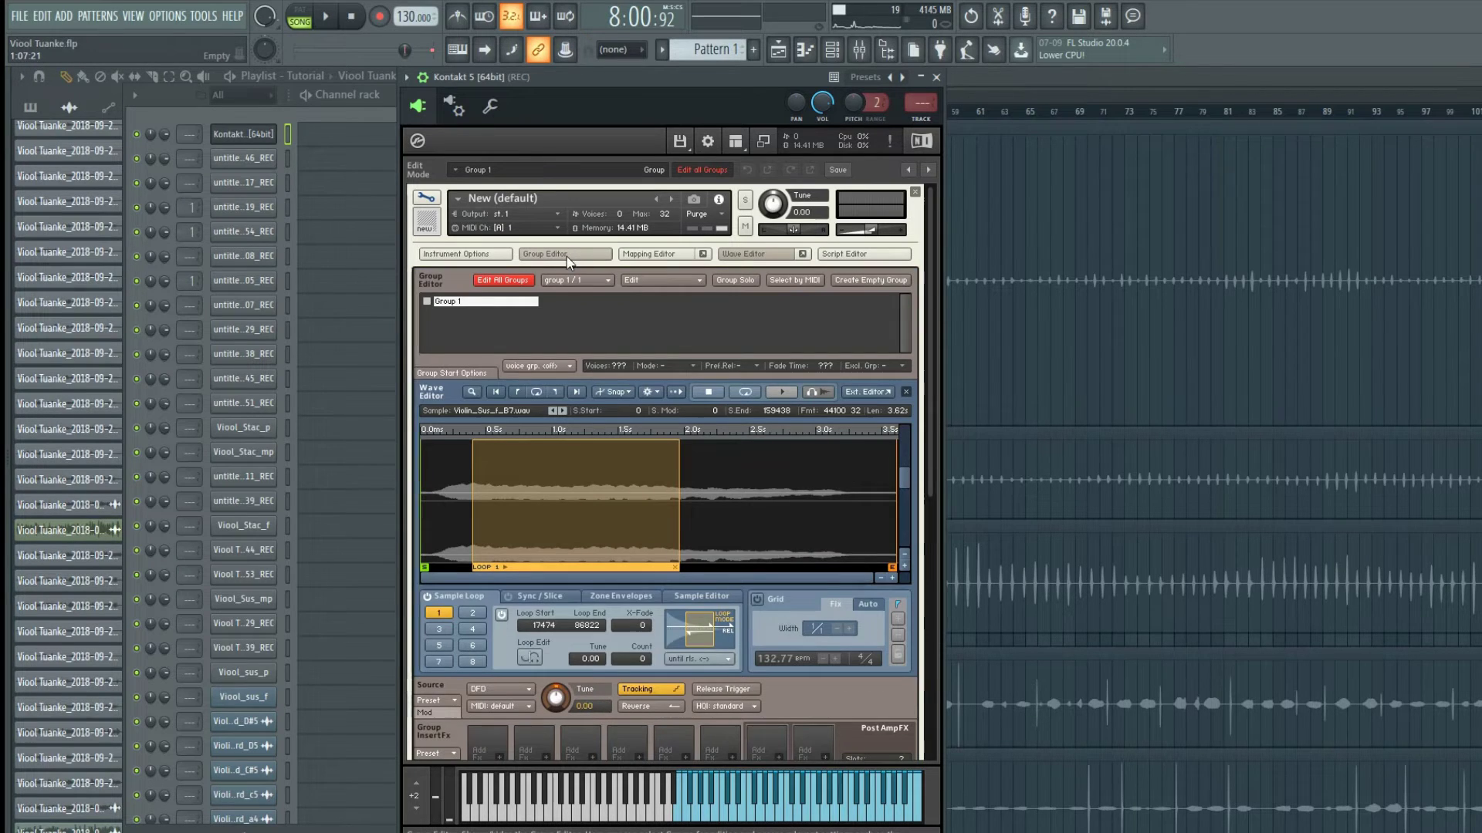
pyautogui.click(657, 257)
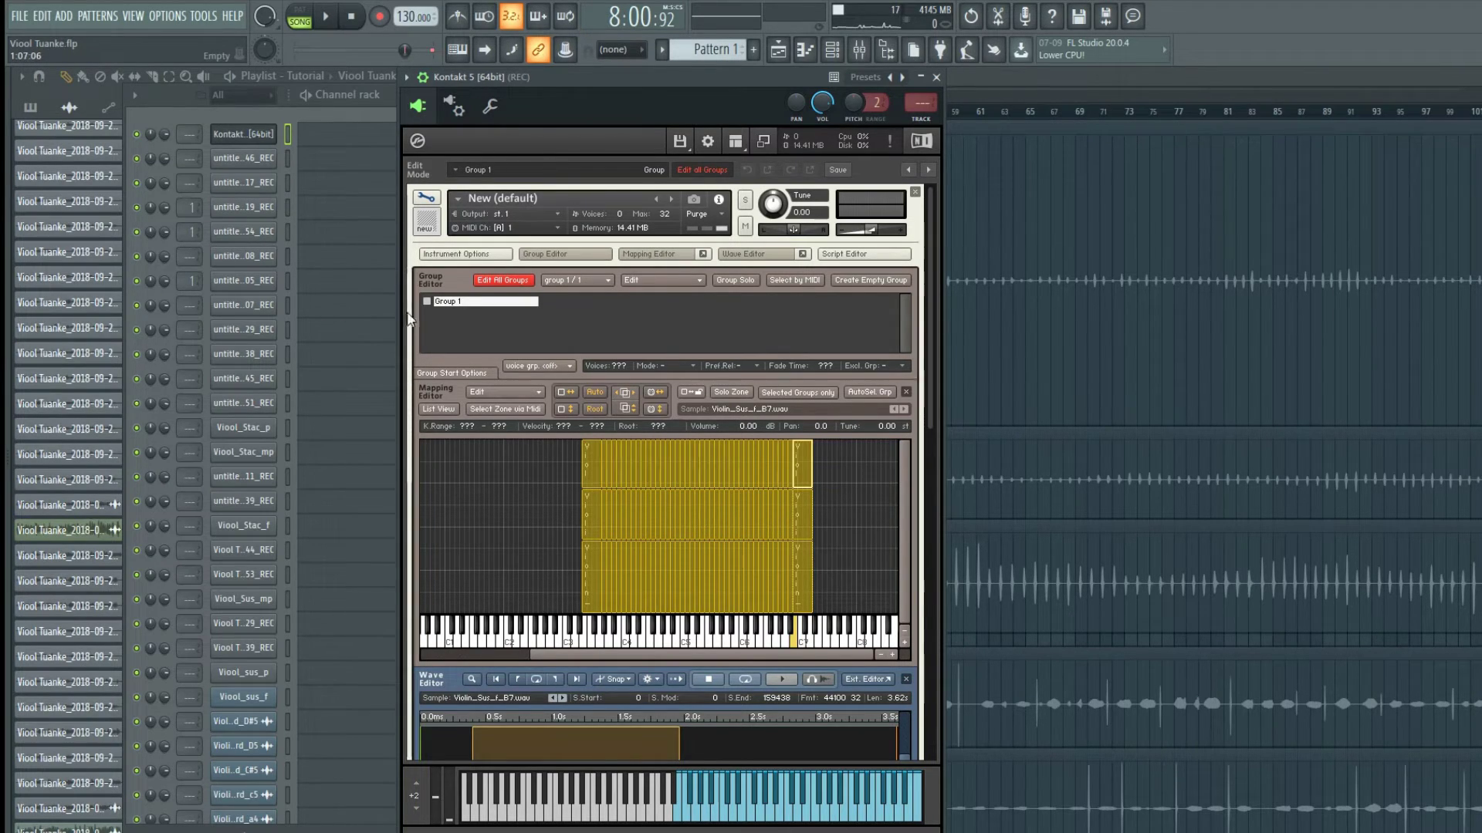
pyautogui.write('Long Sustain V')
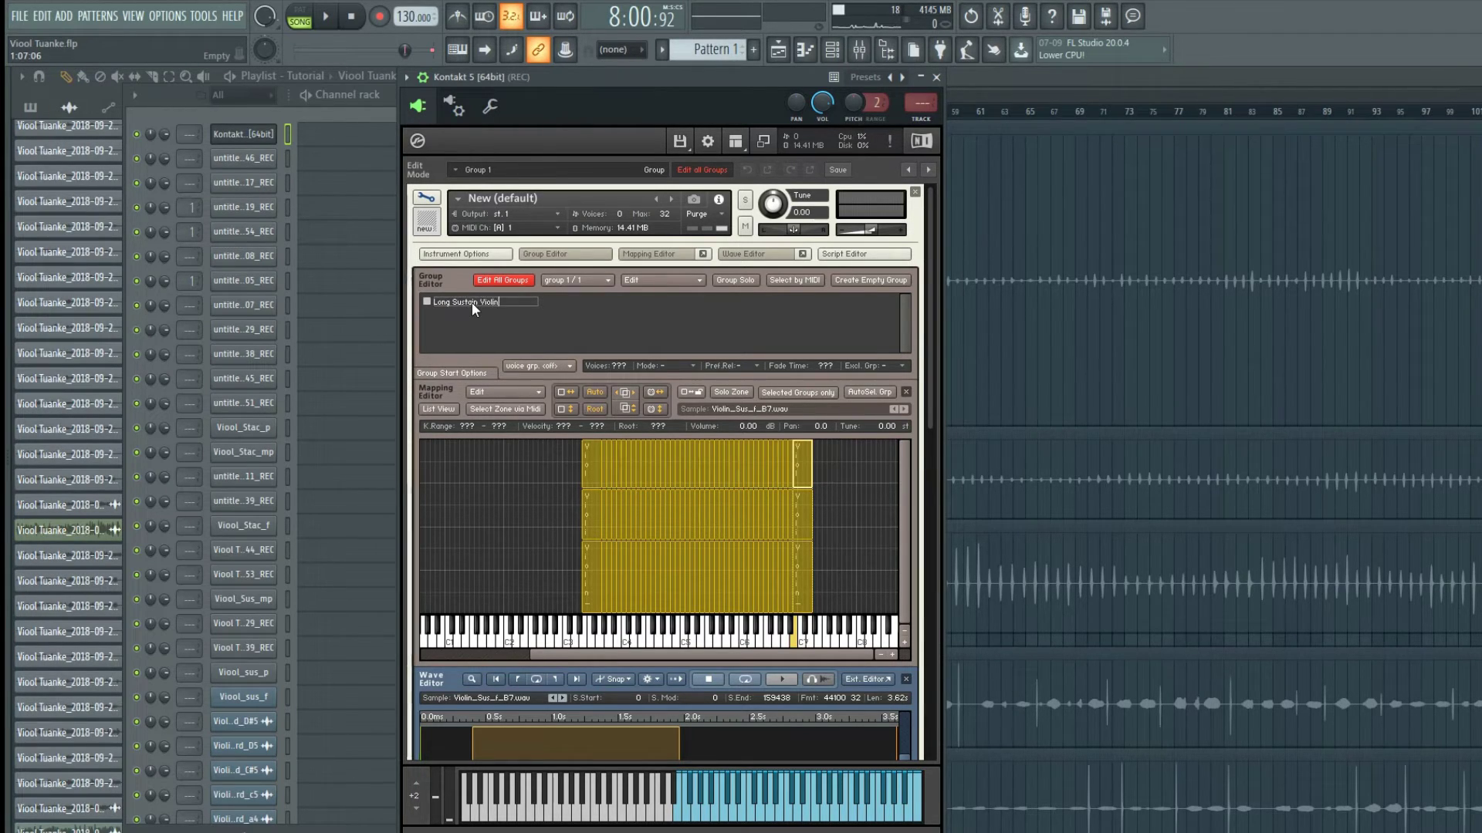
pyautogui.write('iolin')
pyautogui.press('Return')
# - Create a second, empty group and name it Short Violin
pyautogui.click(856, 279)
pyautogui.rightClick(580, 302)
pyautogui.doubleClick(568, 305)
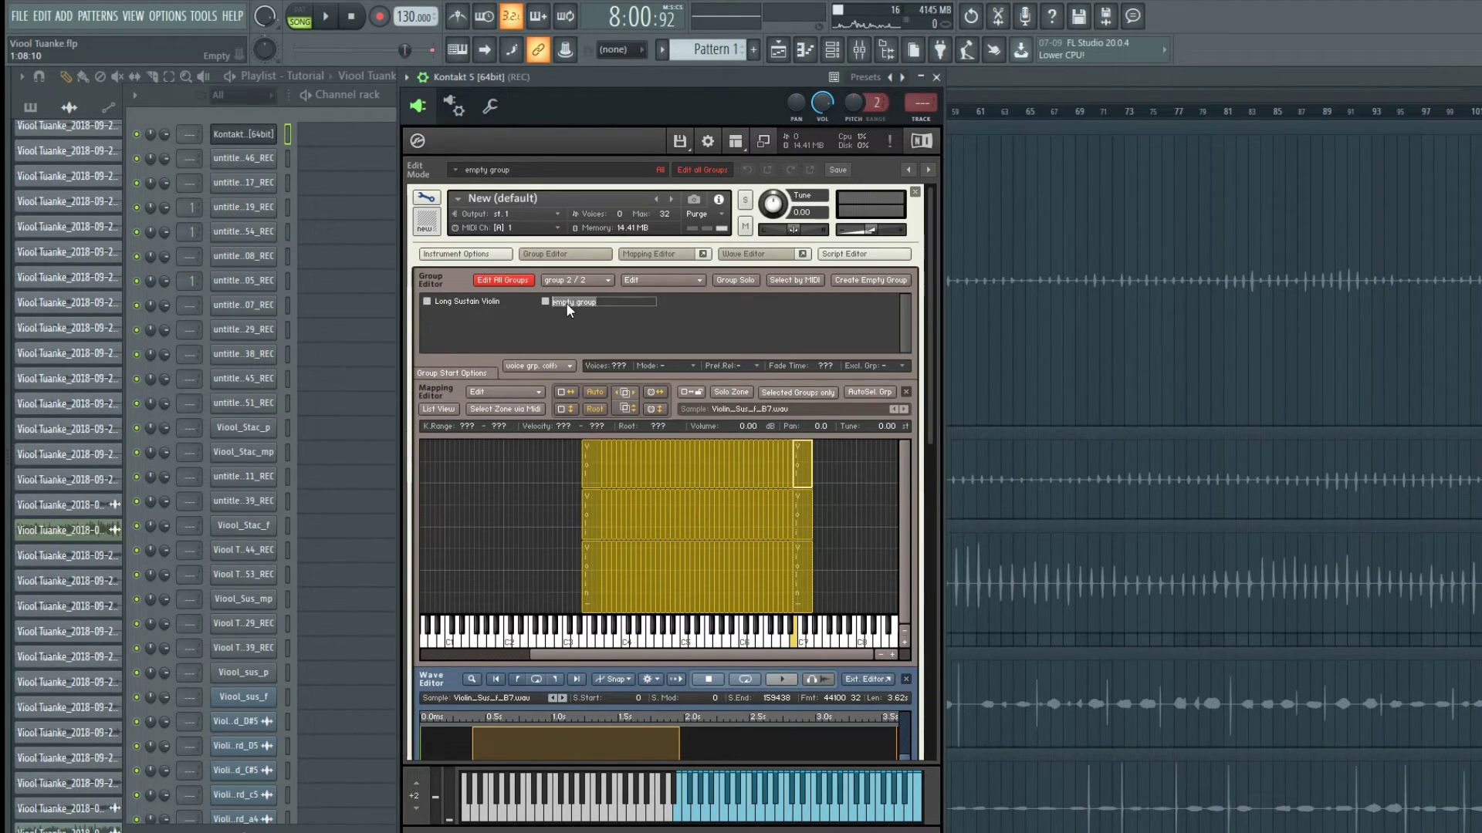
pyautogui.write('Short')
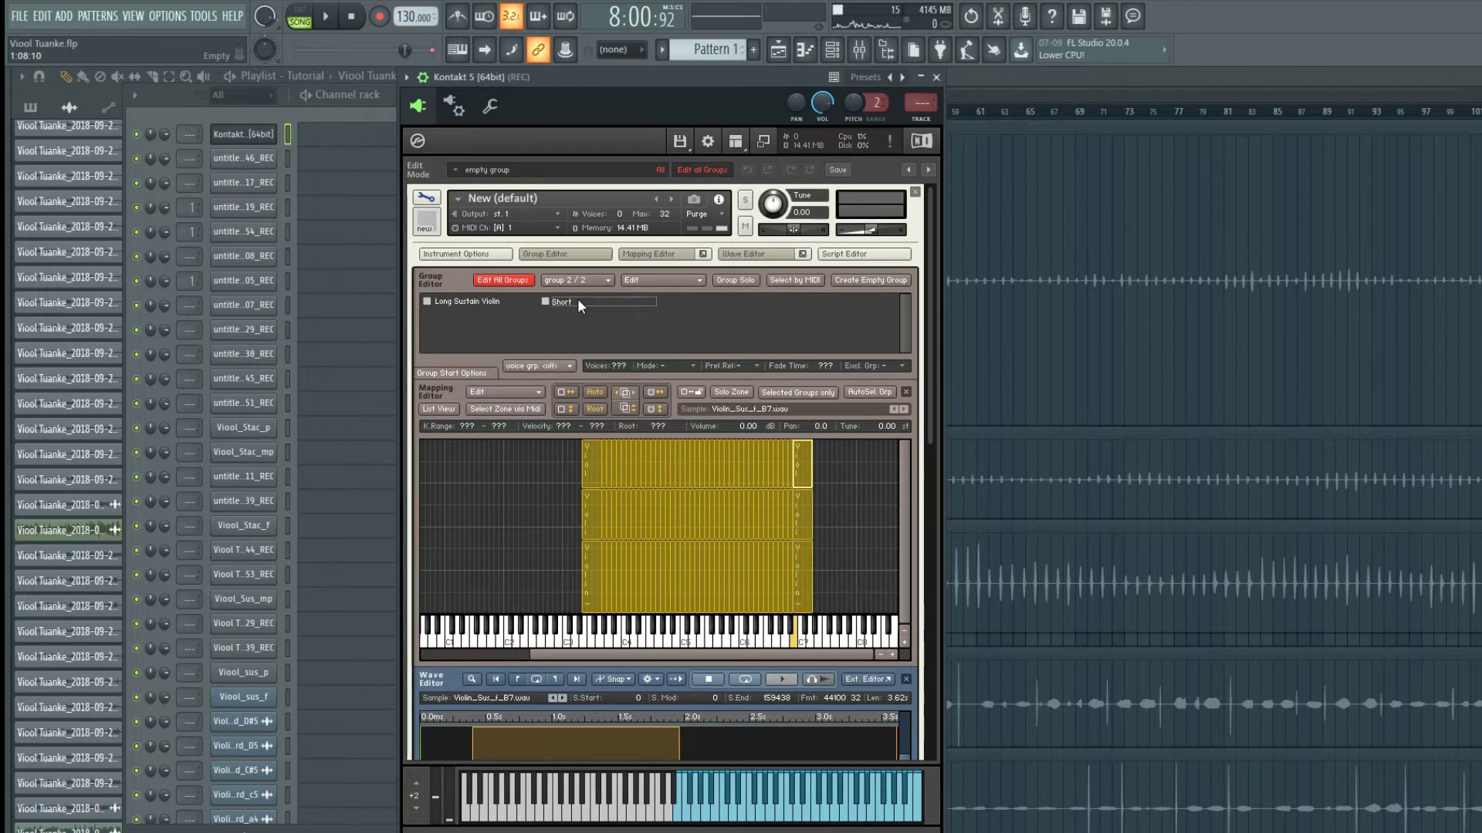
pyautogui.write(' Violin')
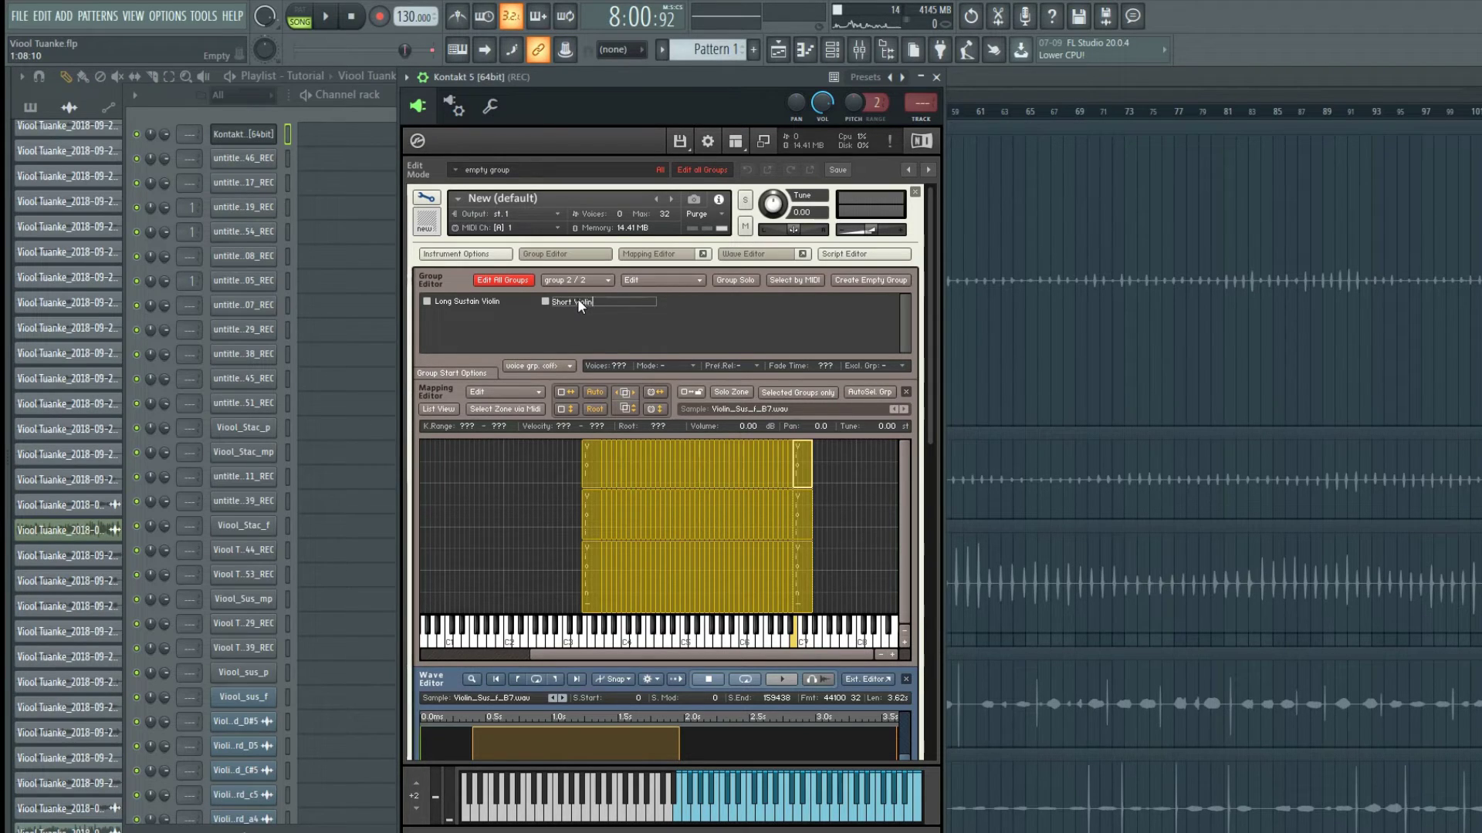
pyautogui.press('Return')
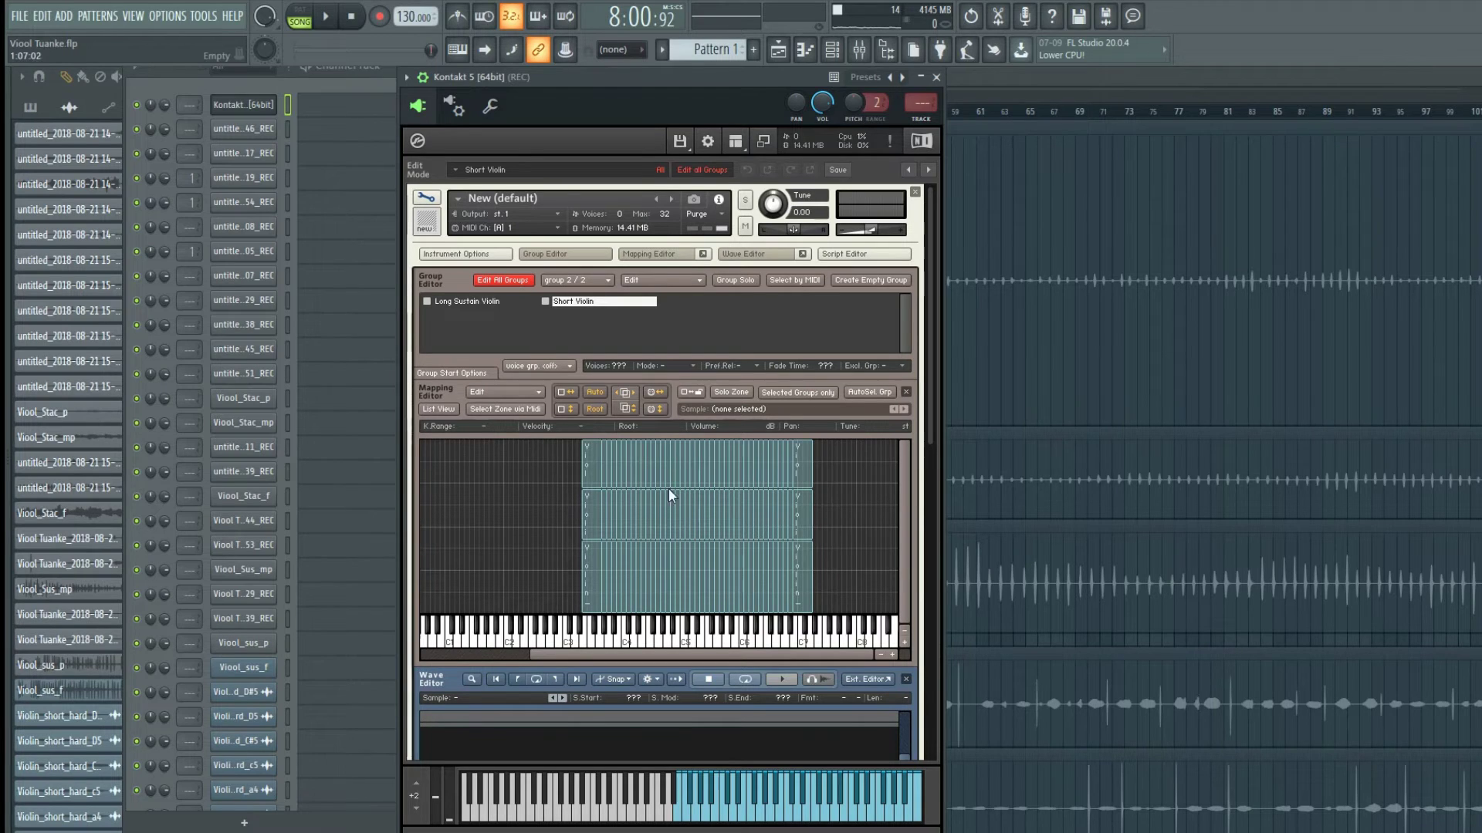
# - Limit the Mapping Editor to the selected groups, check the Long Sustain Violin zones, and select the Short Violin group
pyautogui.click(799, 392)
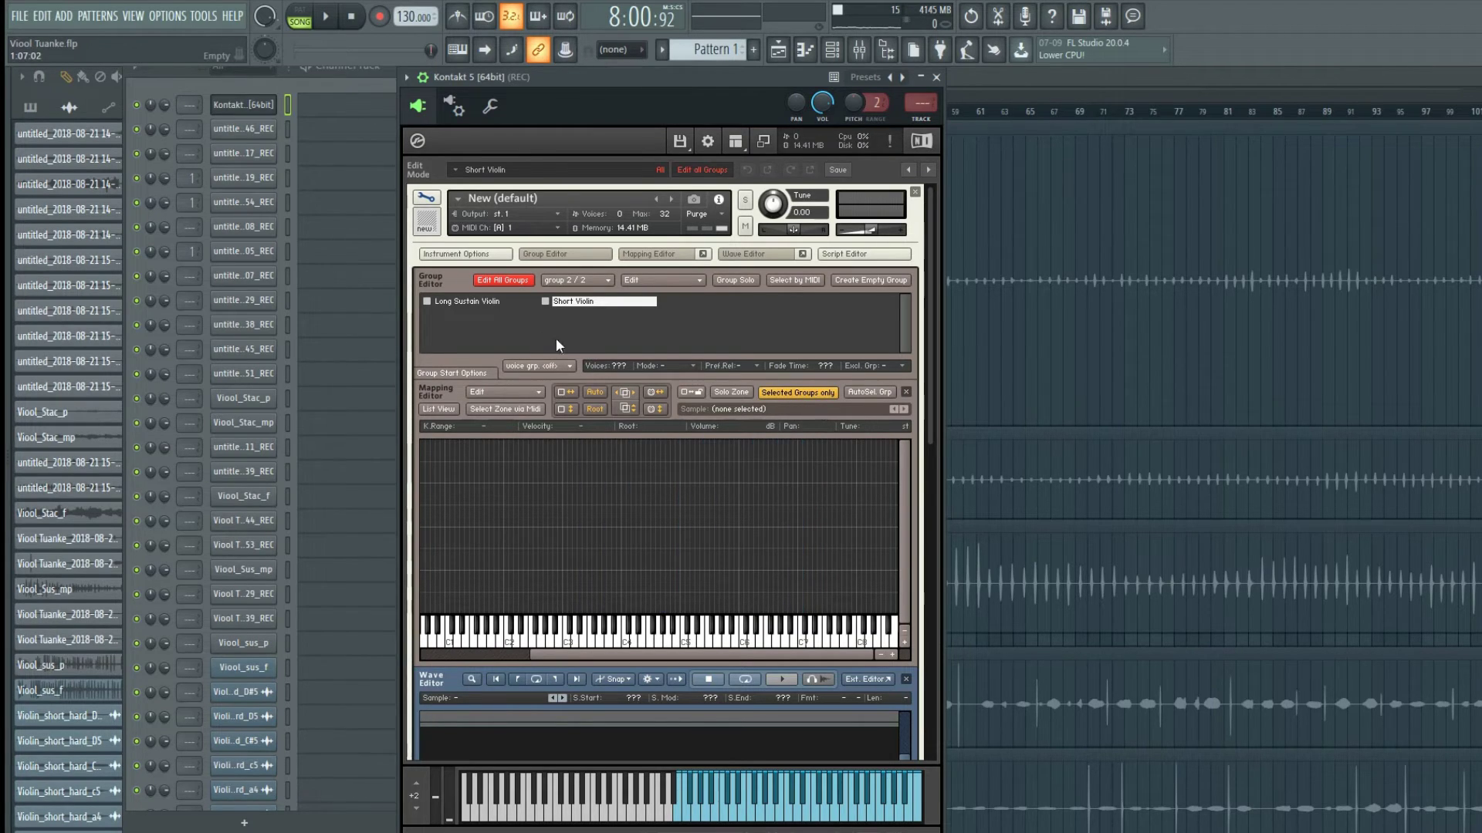
pyautogui.click(479, 301)
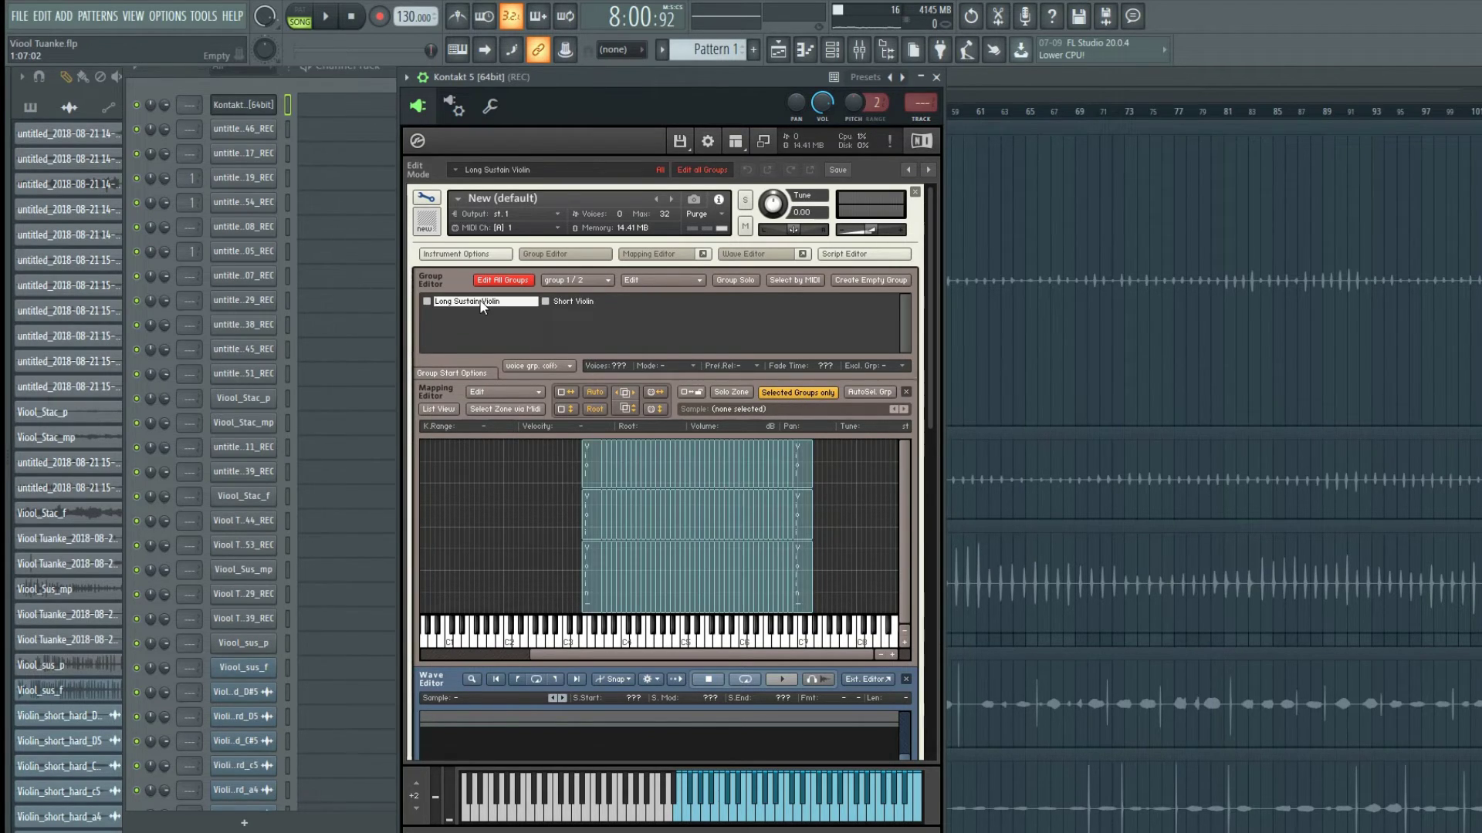
pyautogui.click(562, 301)
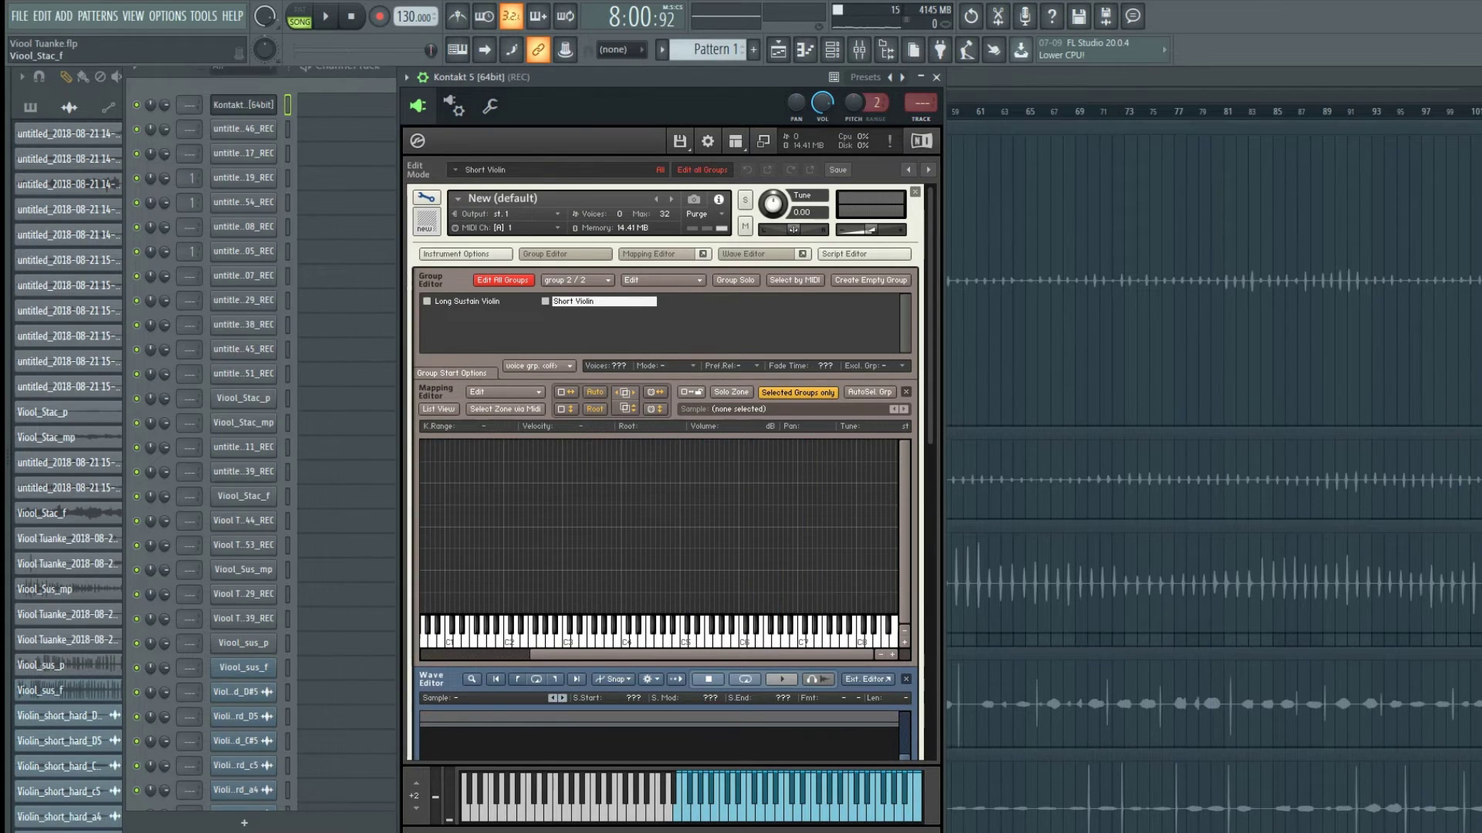
# - Map all samples of the Violin_Stac_p folder from Tutorial Samples > Short into the Short Violin group
pyautogui.hotkey('alt', 'Tab')
pyautogui.click(370, 302)
pyautogui.doubleClick(515, 313)
pyautogui.doubleClick(517, 313)
pyautogui.moveTo(600, 211); pyautogui.dragTo(1184, 248)
pyautogui.doubleClick(1119, 367)
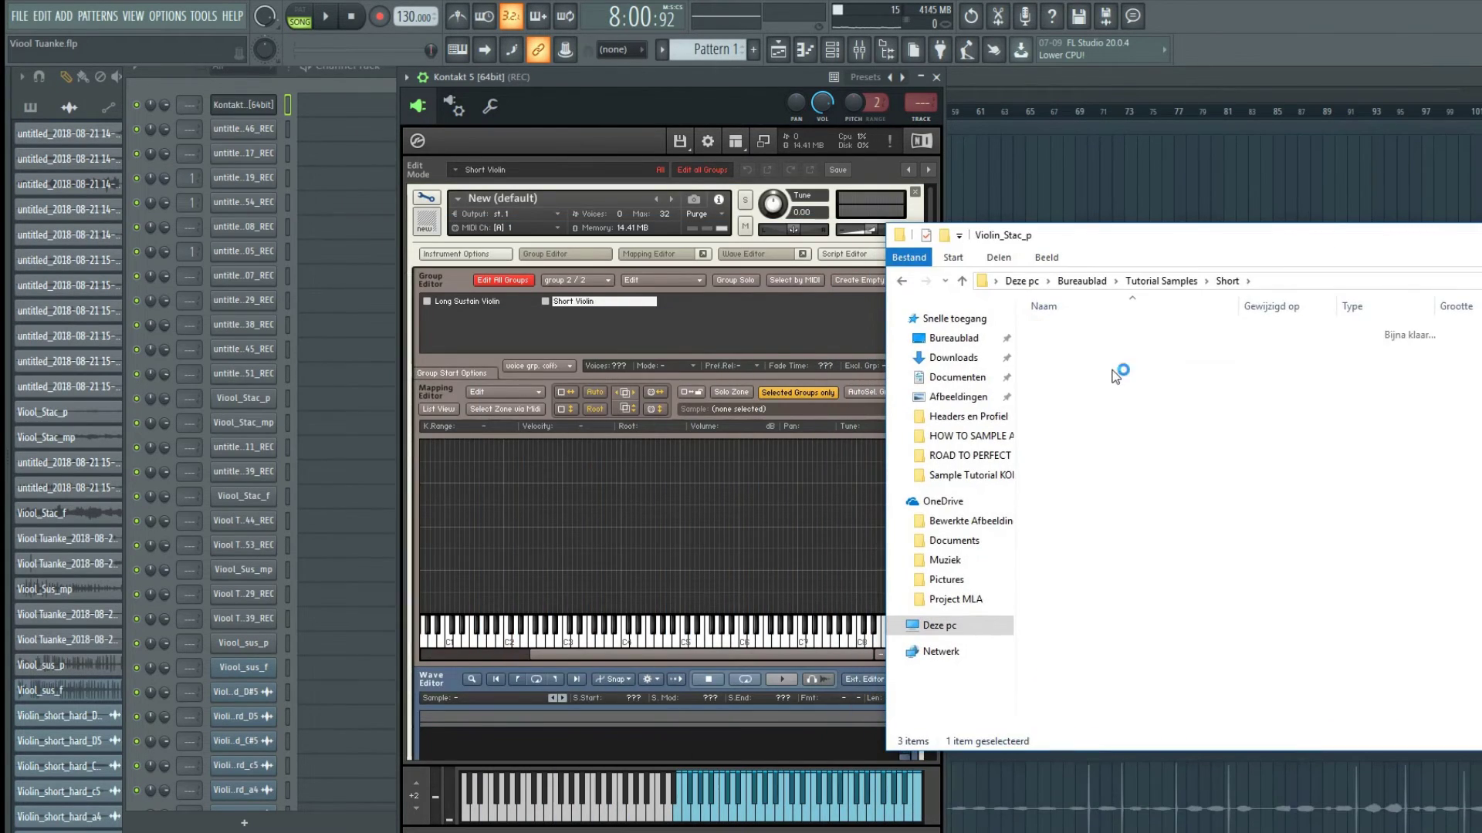
pyautogui.hotkey('ctrl', 'a')
pyautogui.moveTo(1072, 410); pyautogui.dragTo(666, 512)
pyautogui.click(595, 393)
pyautogui.click(594, 409)
# - Audition several notes to hear the Long Sustain Violin and Short Violin groups playing together
pyautogui.click(704, 811)
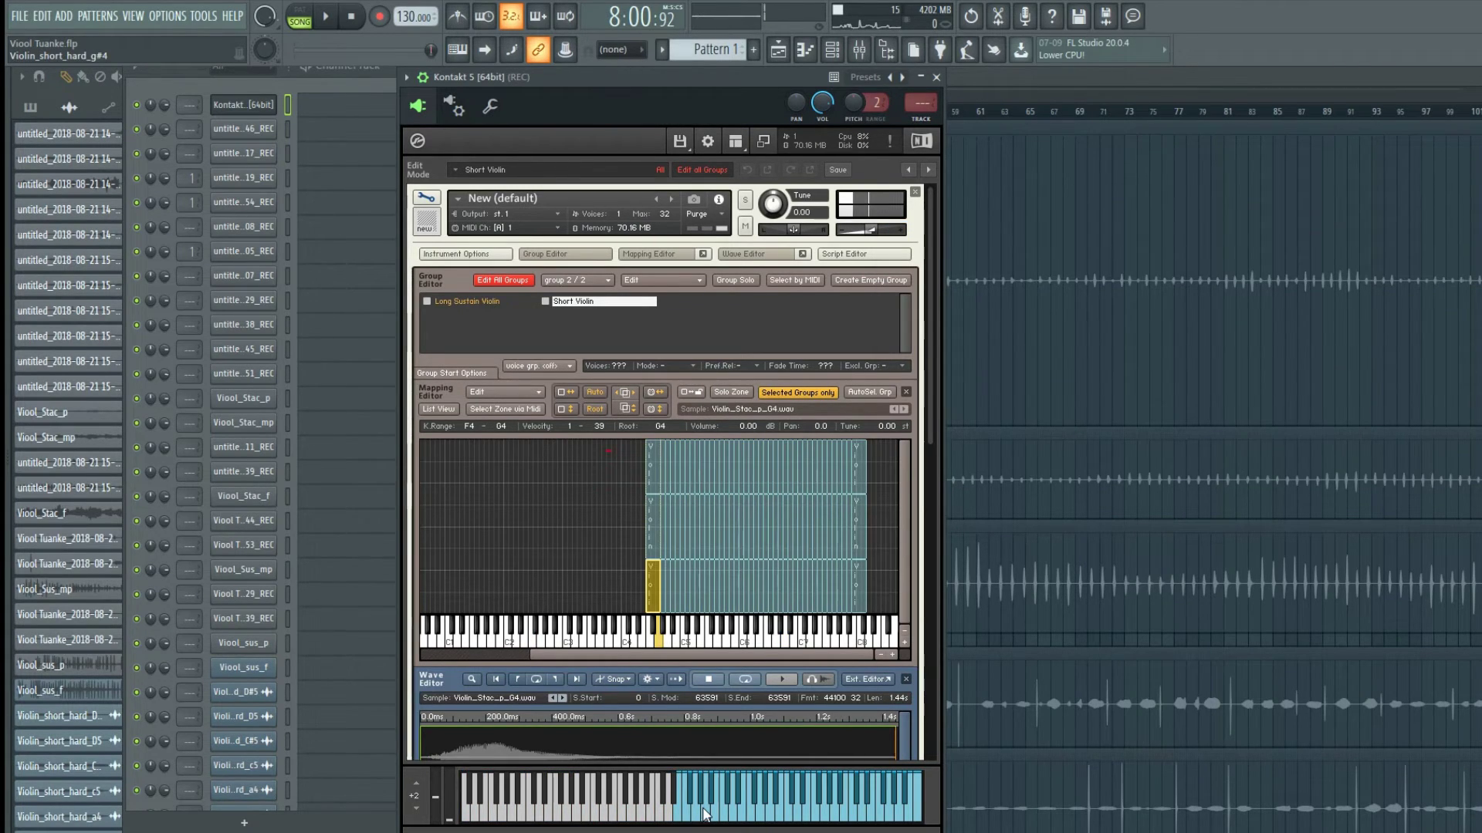
pyautogui.click(794, 813)
pyautogui.click(795, 813)
pyautogui.click(795, 813)
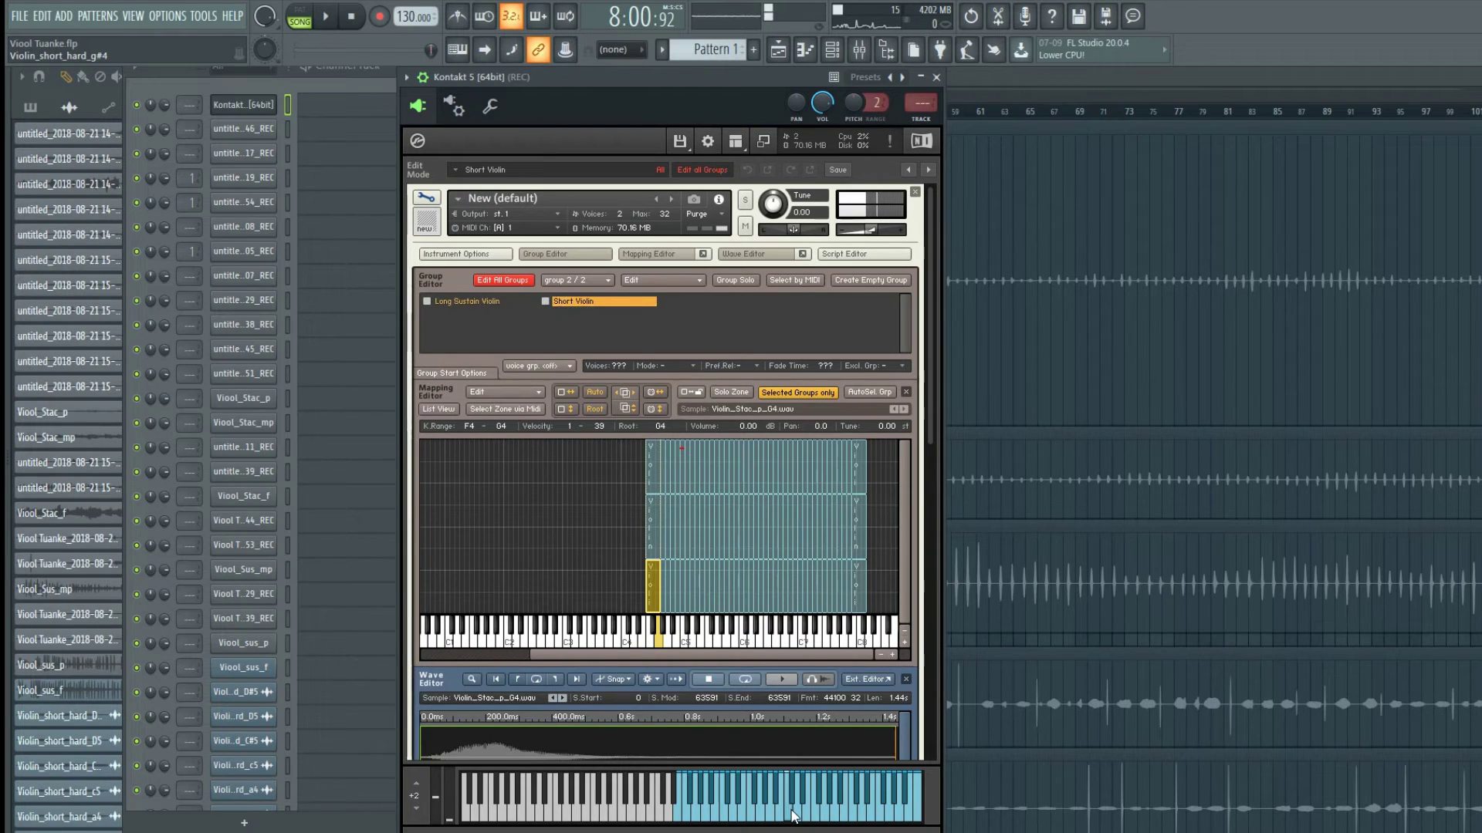
pyautogui.click(794, 812)
pyautogui.click(794, 813)
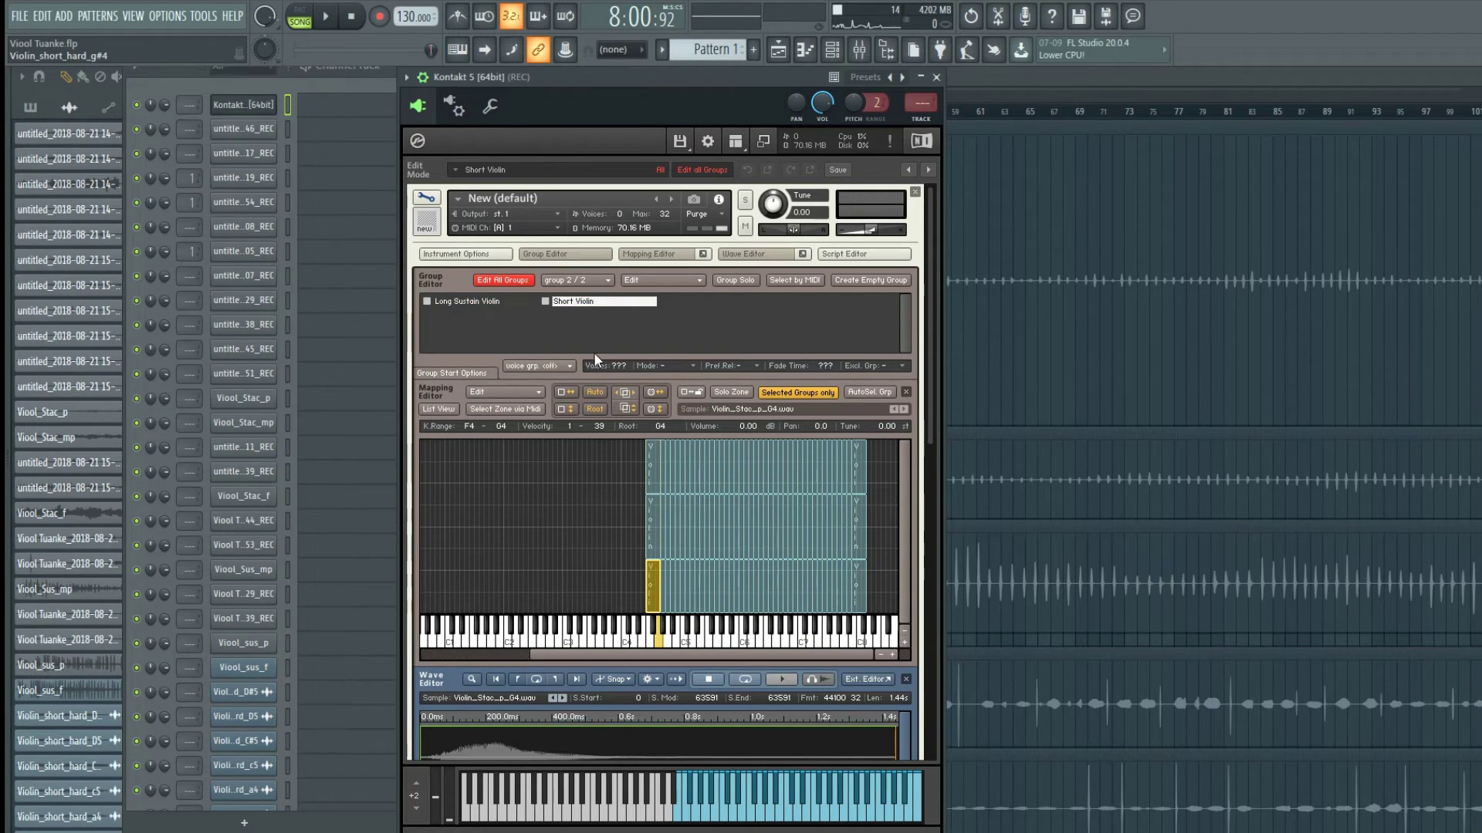
# - Turn off editing of all groups and make the Long Sustain Violin group start on key C0
pyautogui.click(500, 283)
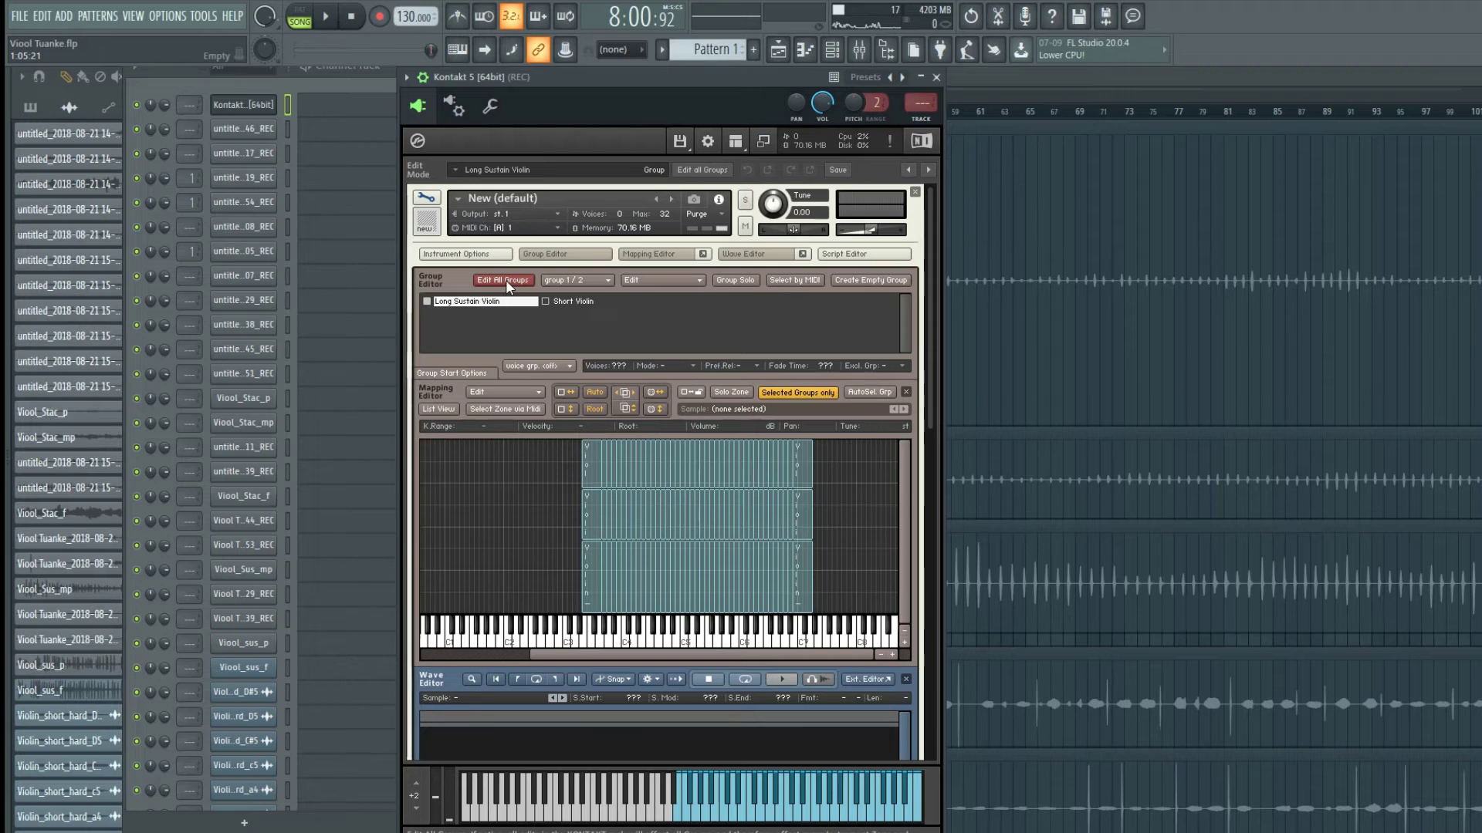
pyautogui.click(478, 373)
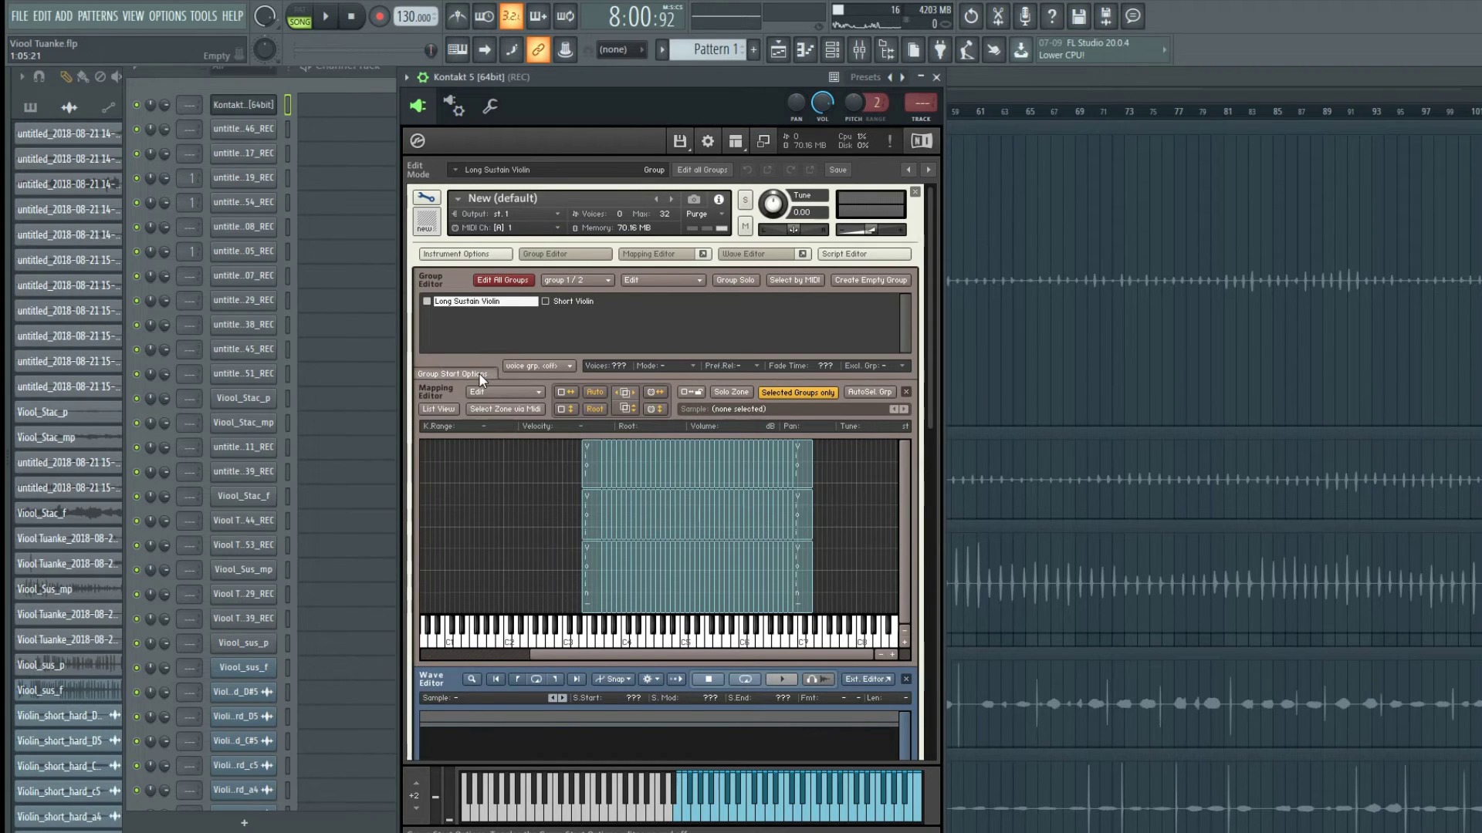
pyautogui.click(528, 390)
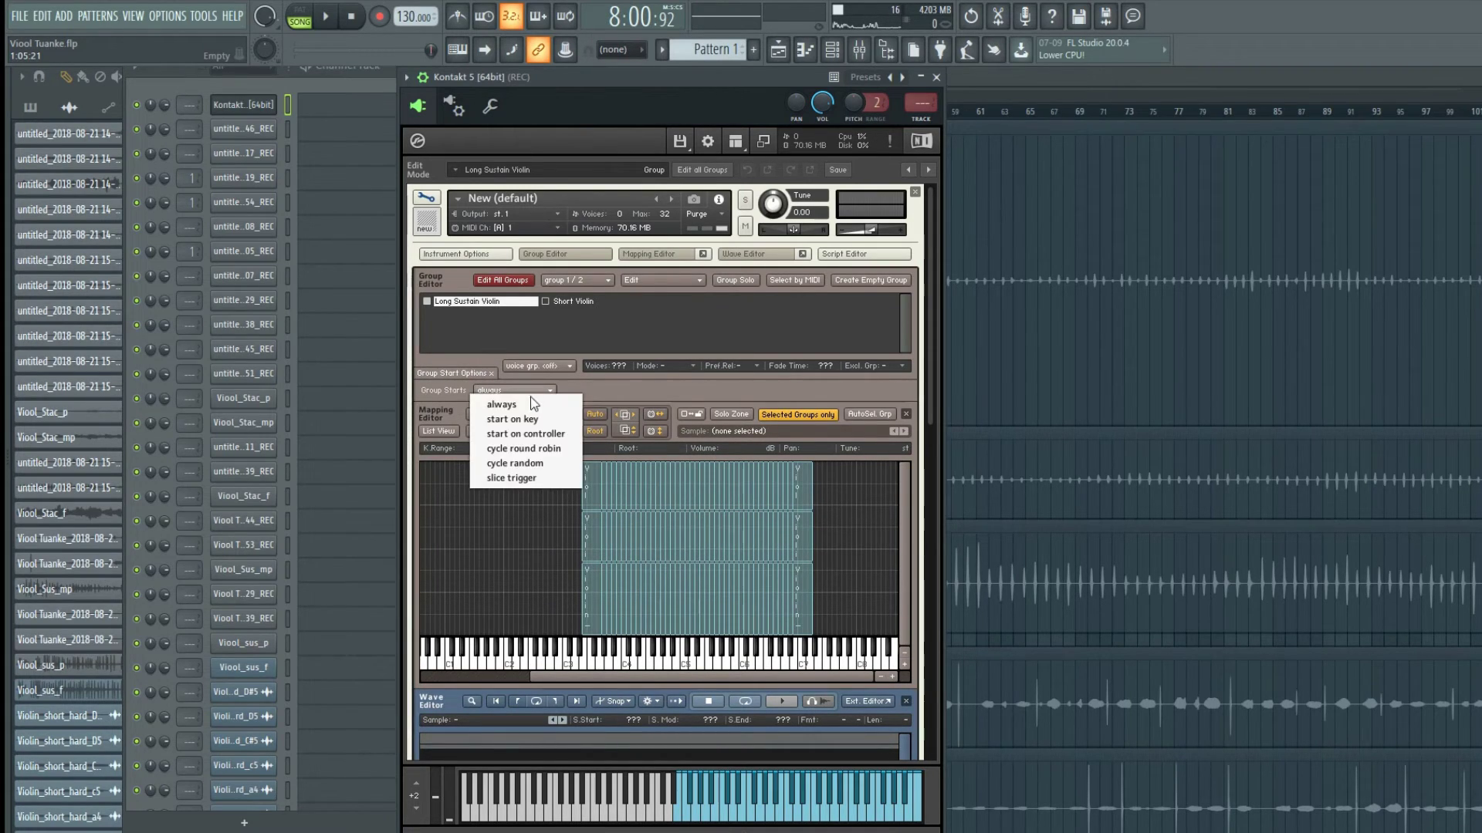
pyautogui.click(534, 417)
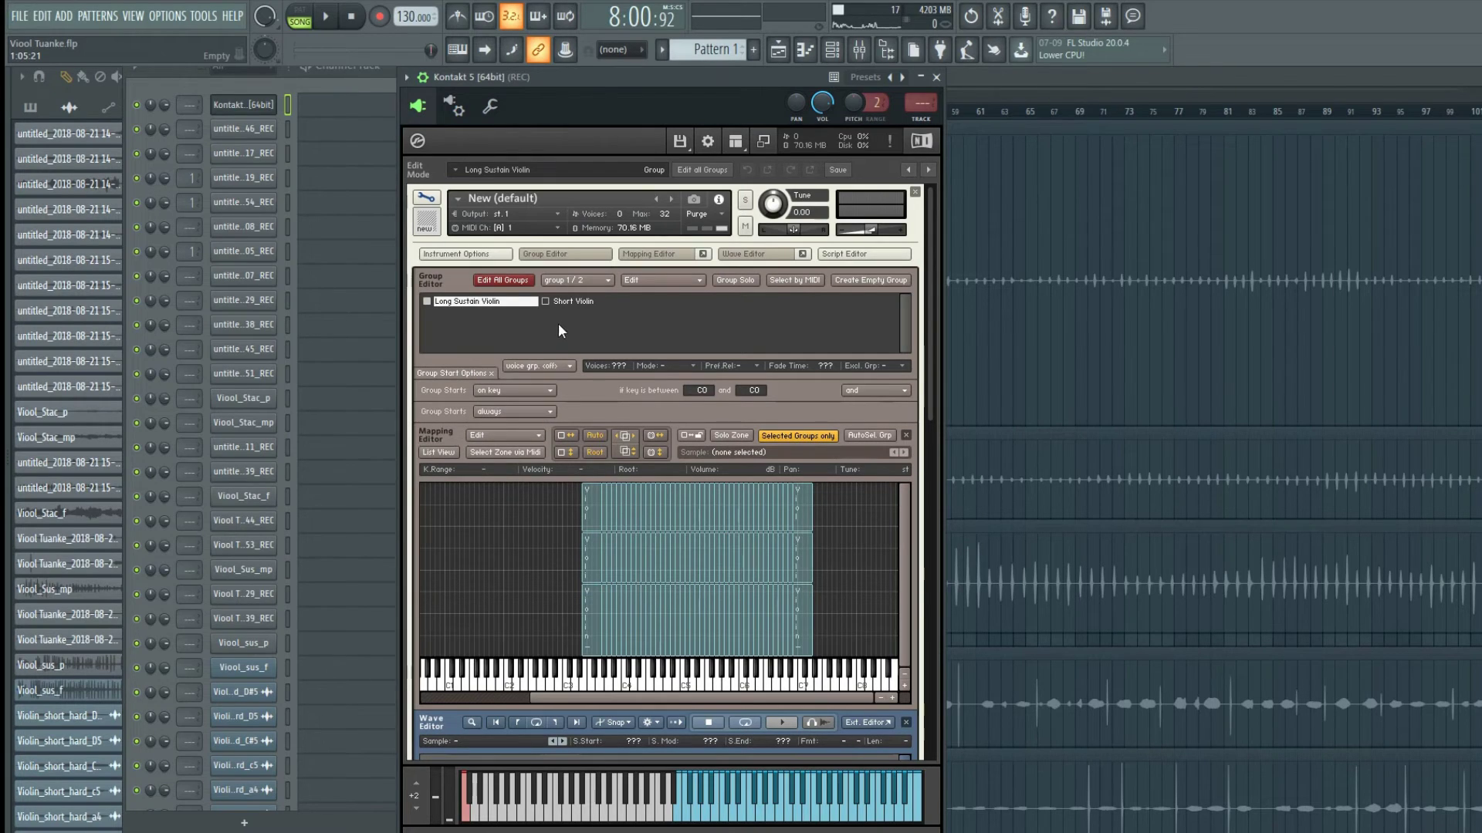
# - Make the Short Violin group start on key D0 only, and audition notes with the keyswitches
pyautogui.click(563, 303)
pyautogui.click(537, 392)
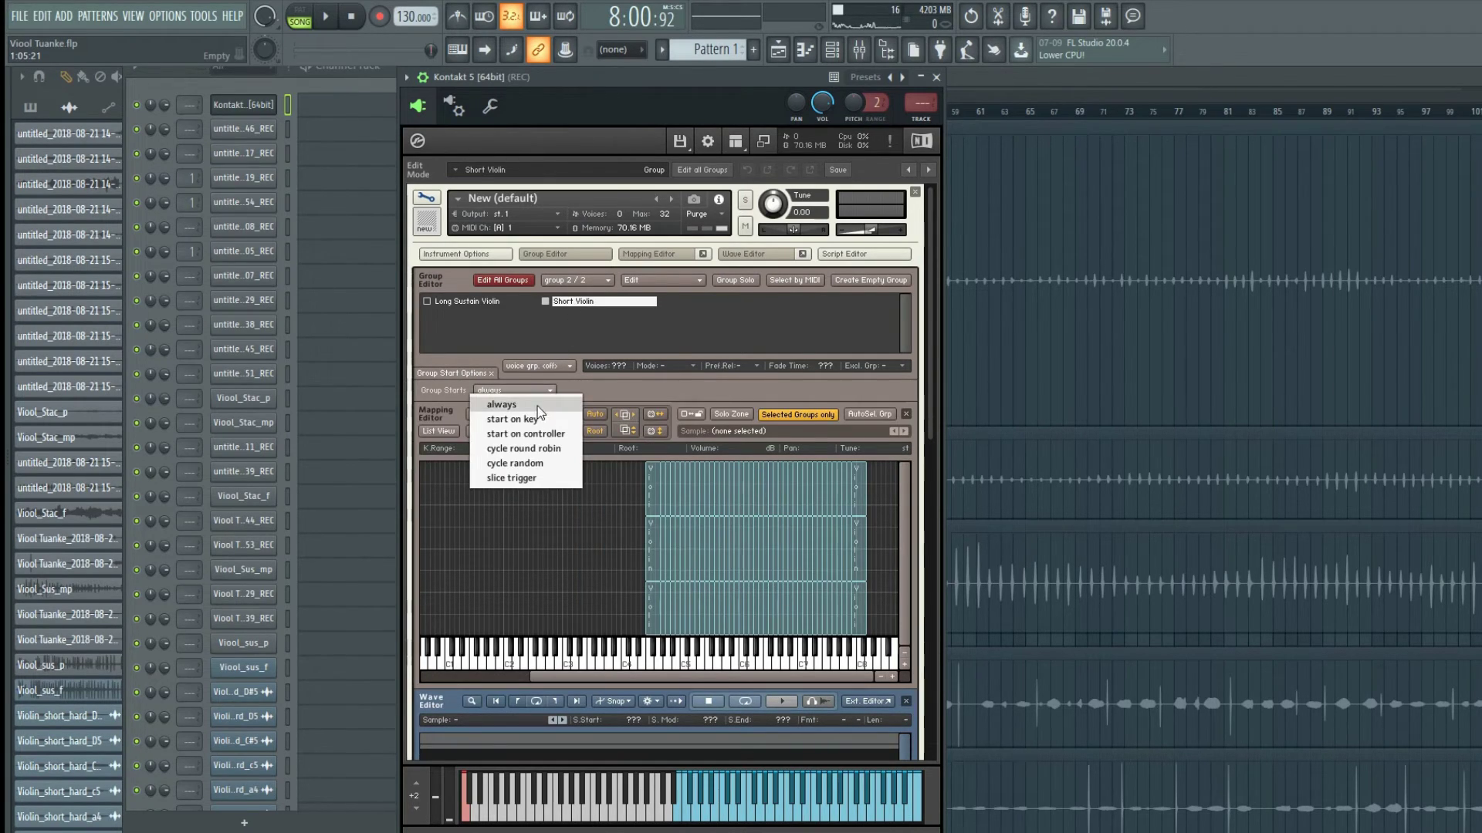
pyautogui.click(537, 421)
pyautogui.doubleClick(711, 388)
pyautogui.doubleClick(761, 388)
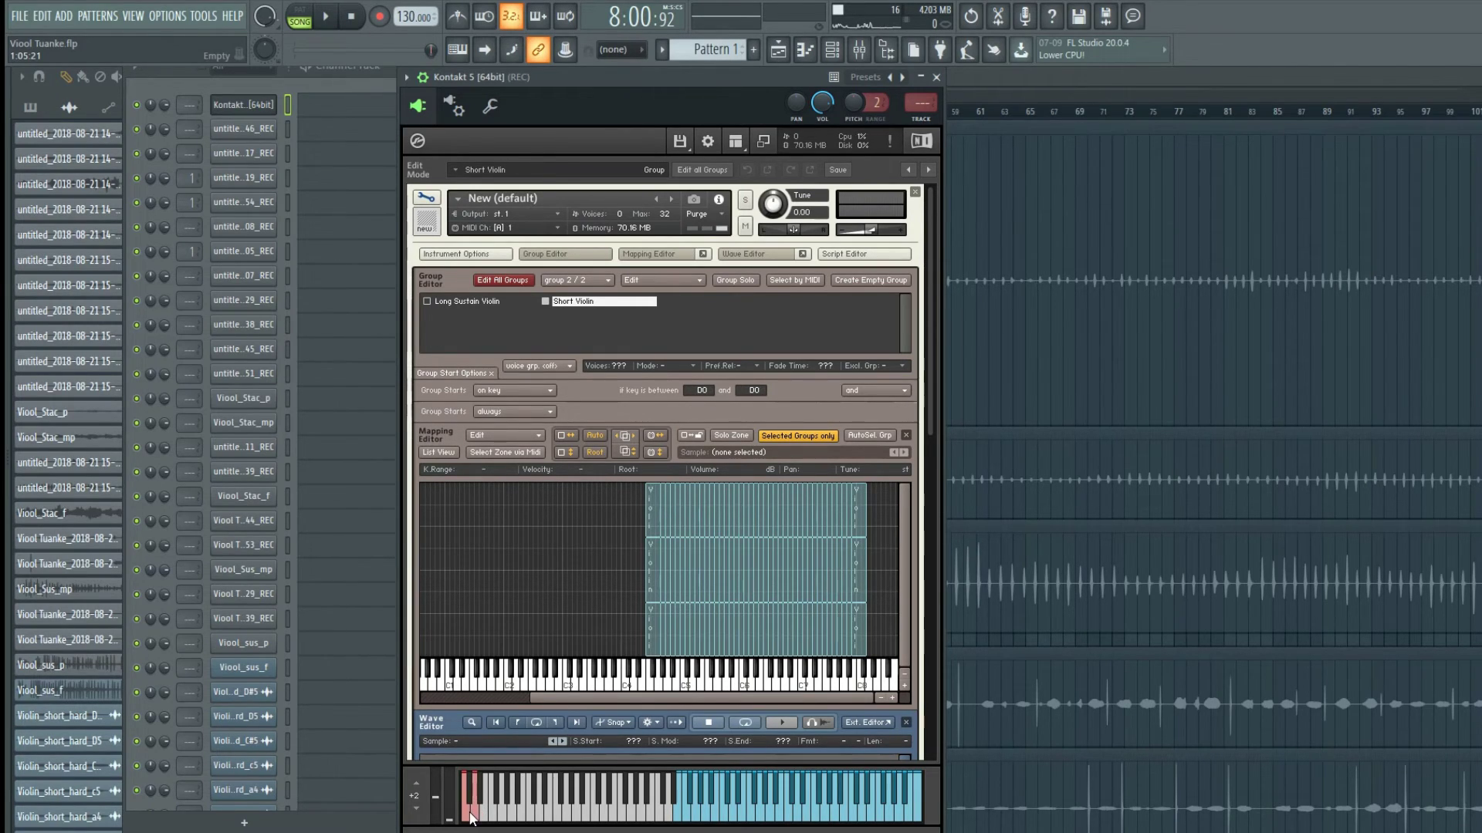
pyautogui.click(810, 817)
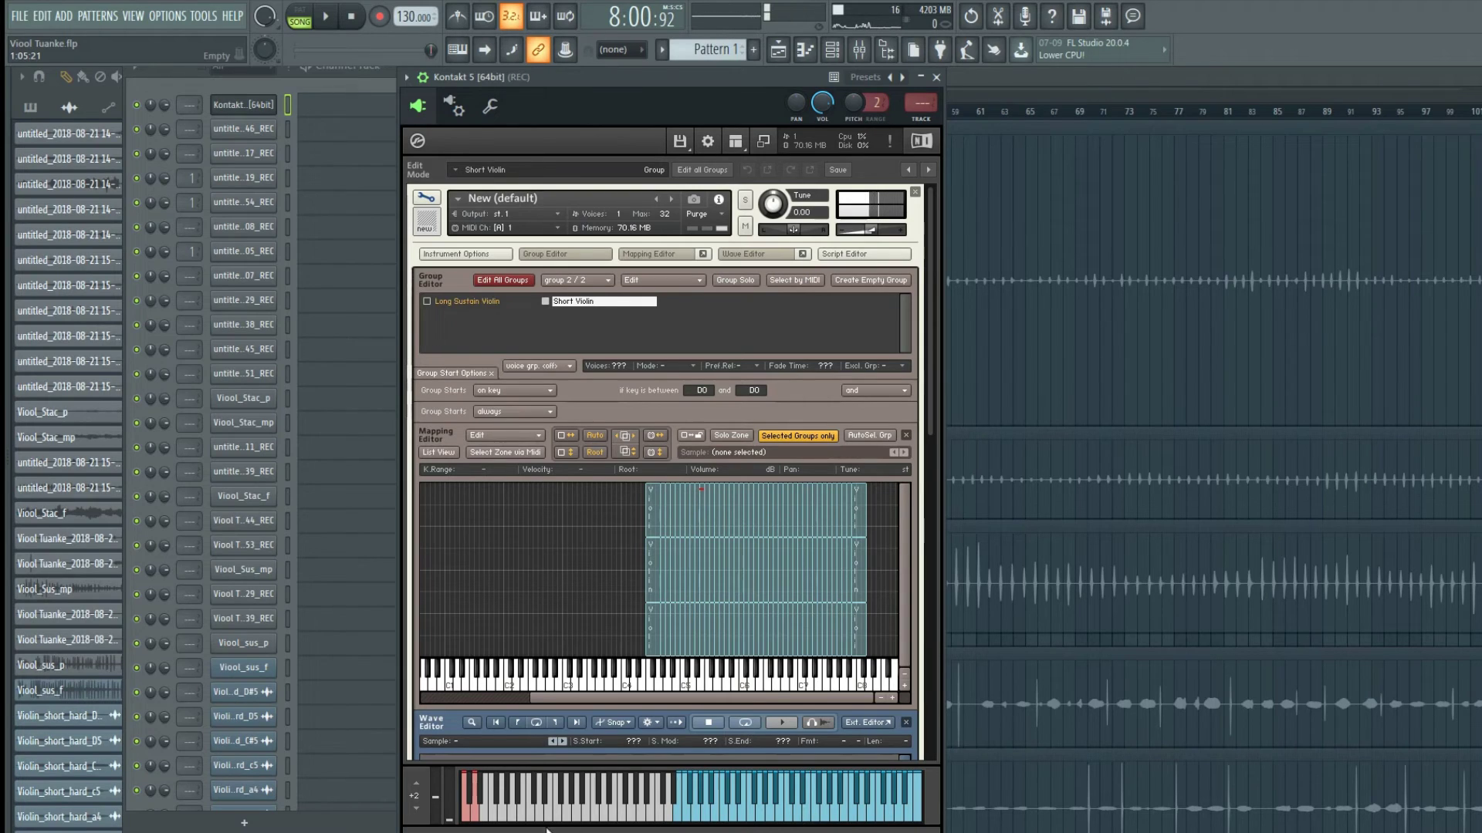
pyautogui.click(772, 815)
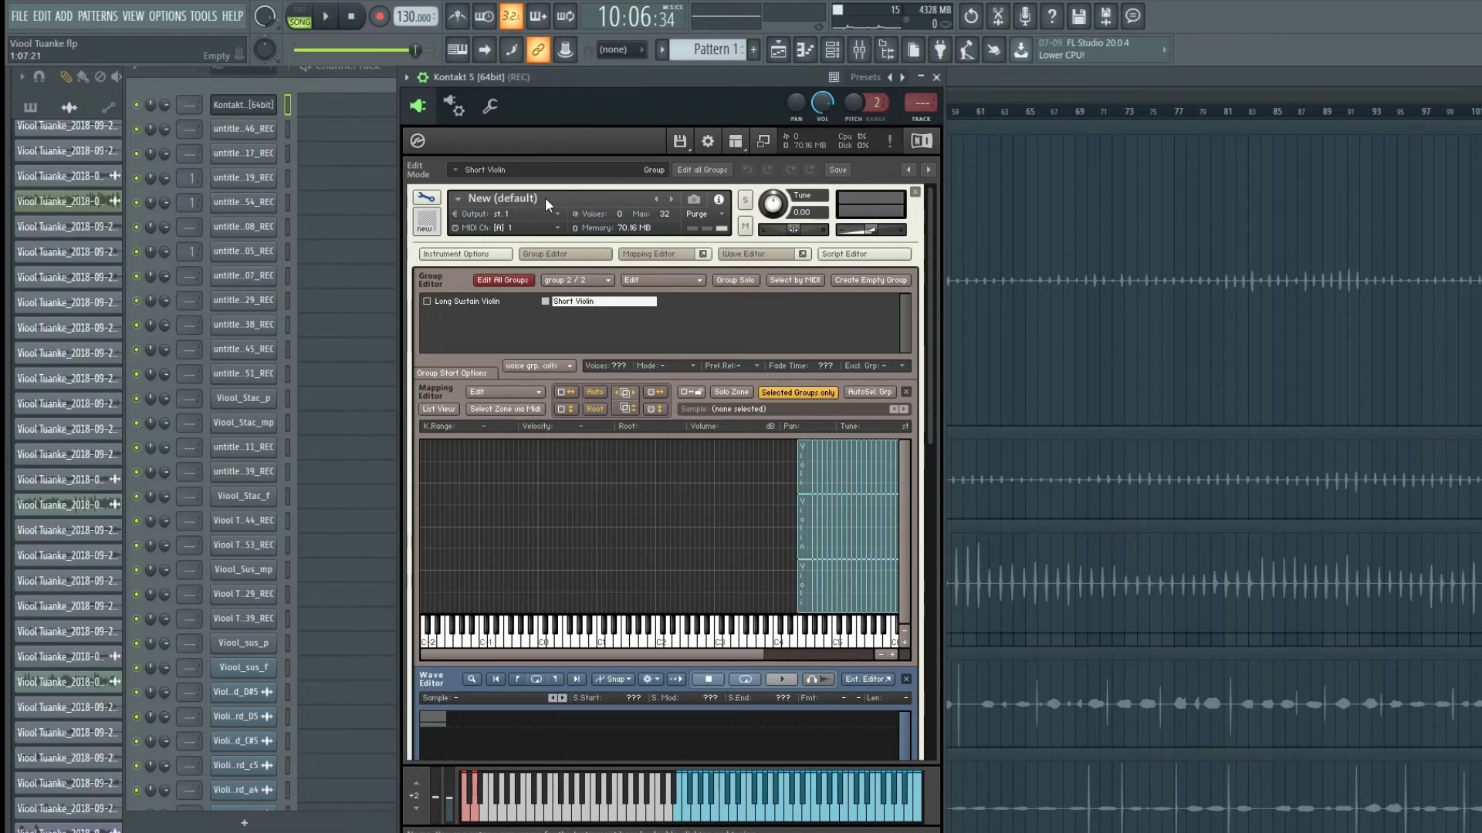
# - Rename the instrument as Tutorial Violin
pyautogui.doubleClick(545, 198)
pyautogui.write('Tutorial')
pyautogui.press('Return')
pyautogui.write('Violin')
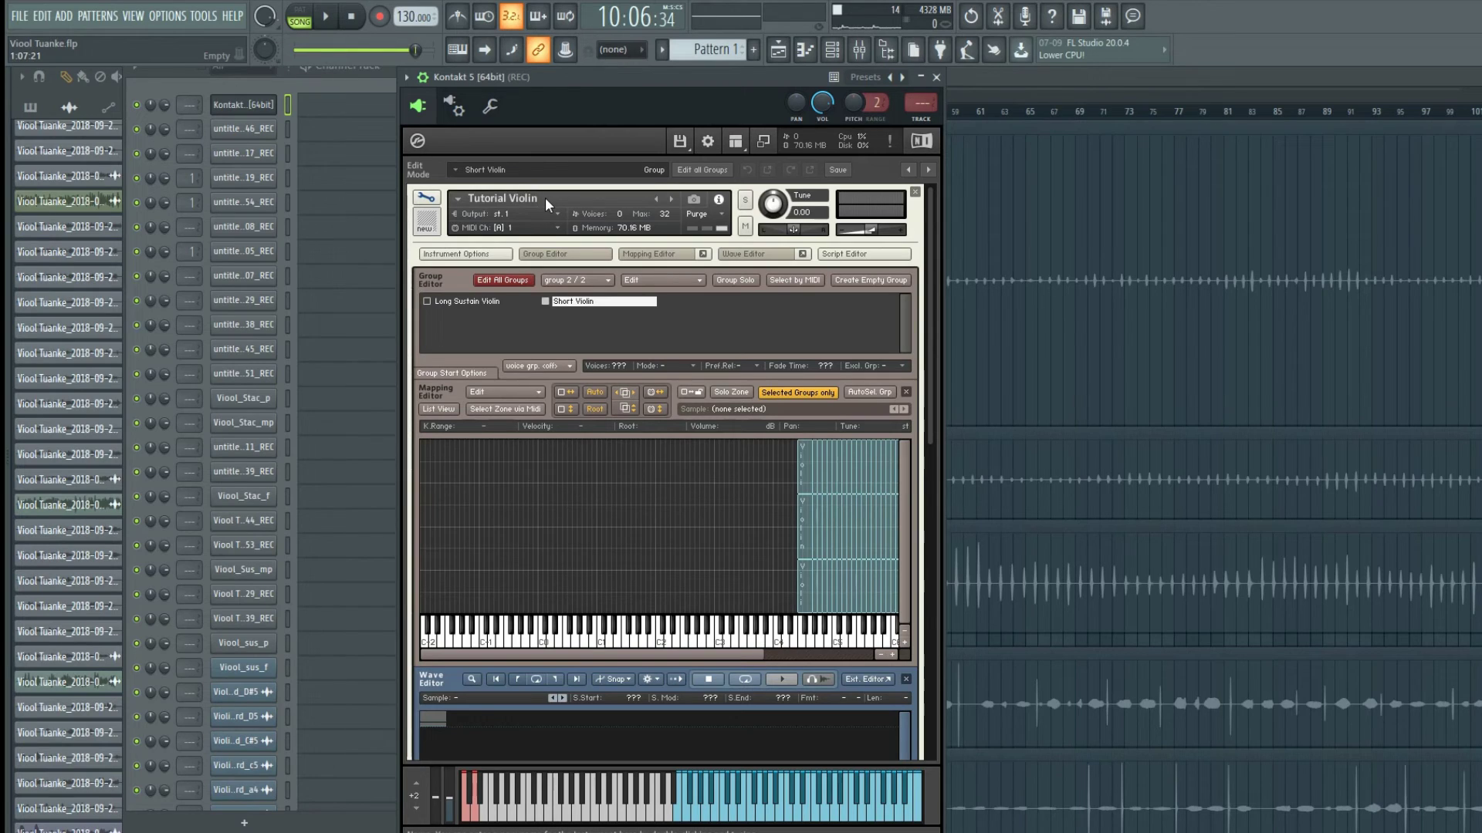
# - Save the multi under the name Tutorial together with its samples
pyautogui.click(679, 141)
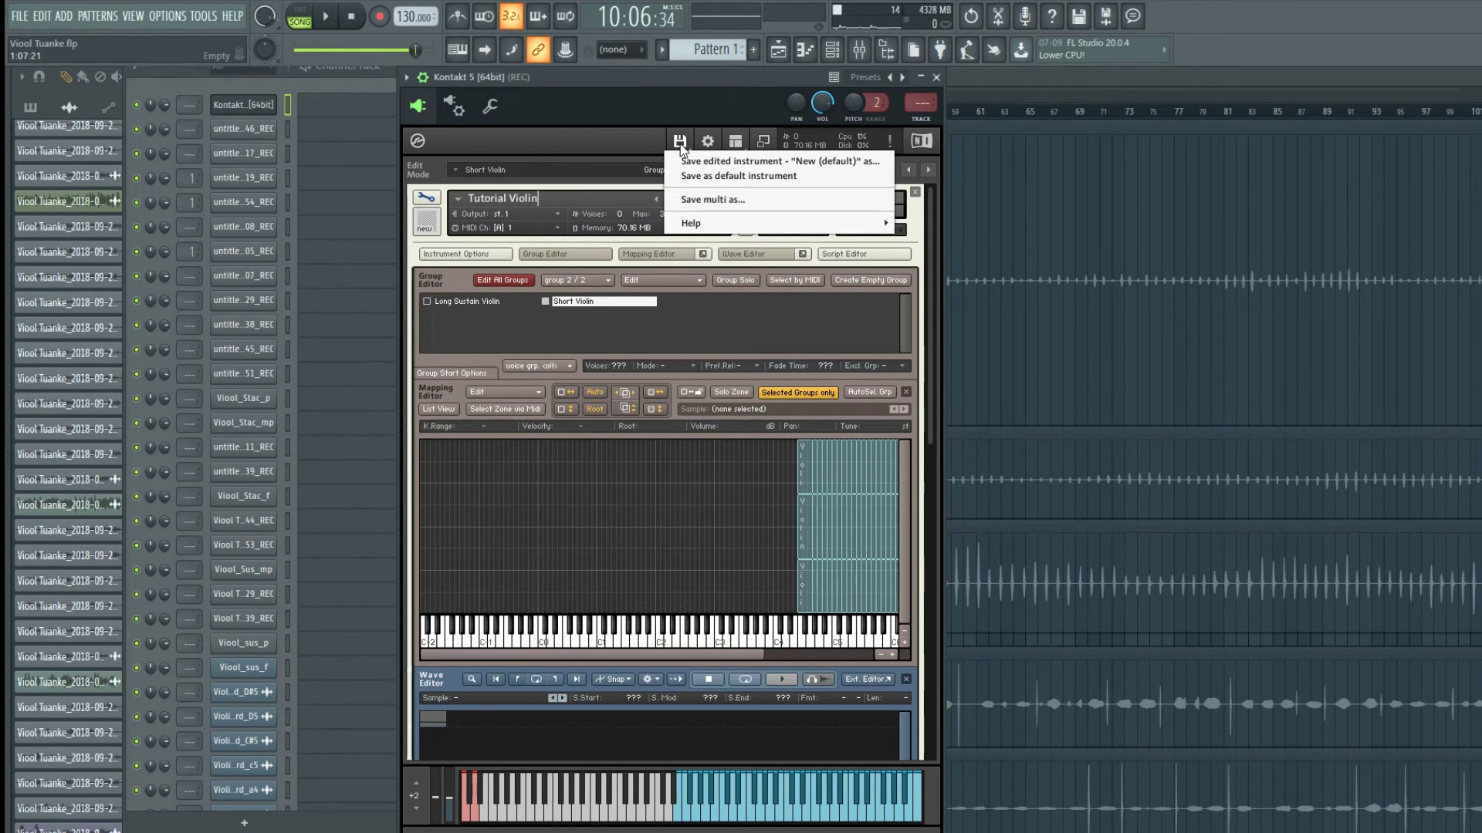
pyautogui.click(721, 200)
pyautogui.write('Tutorial')
pyautogui.press('Return')
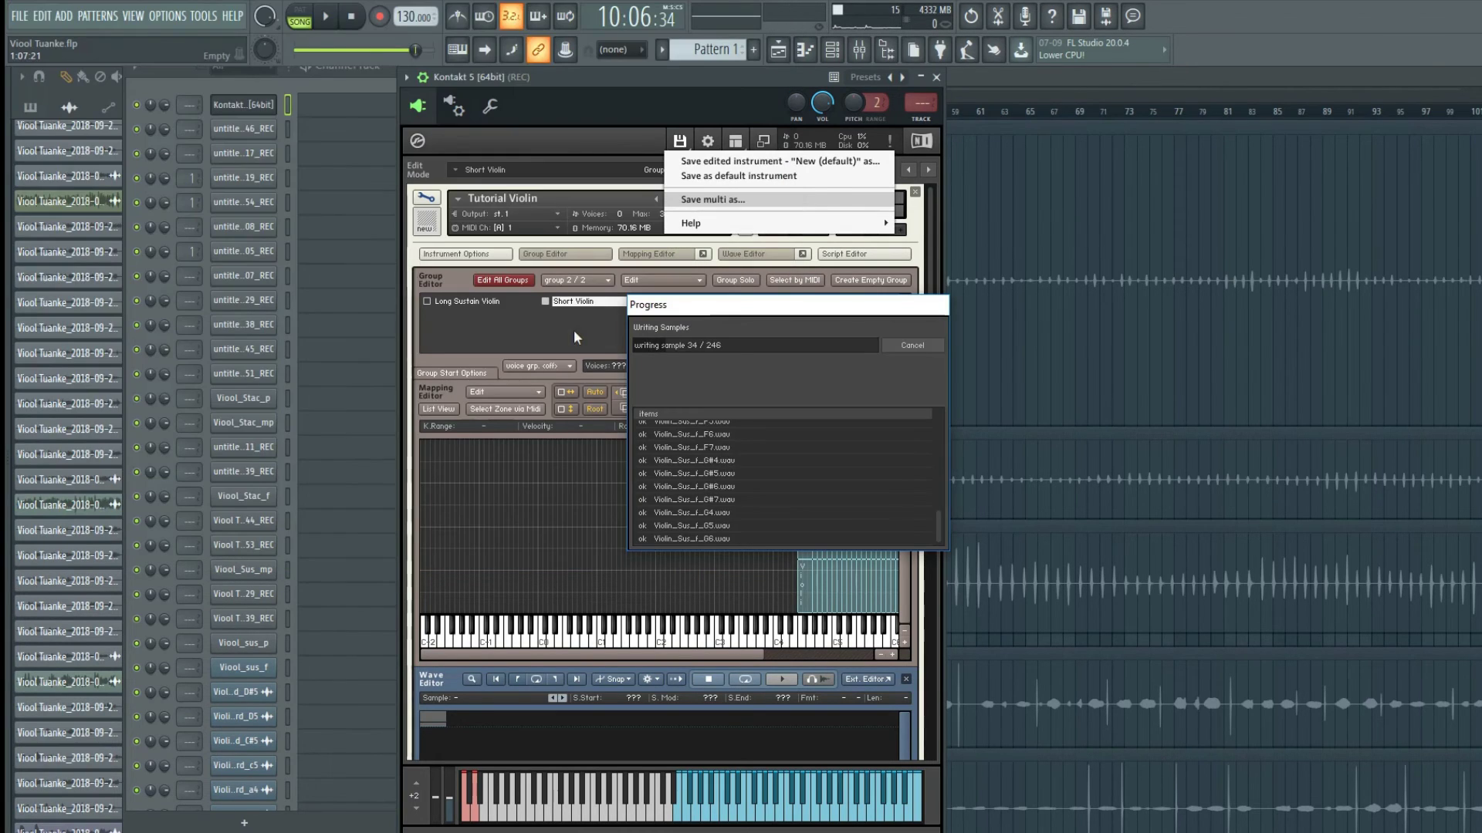